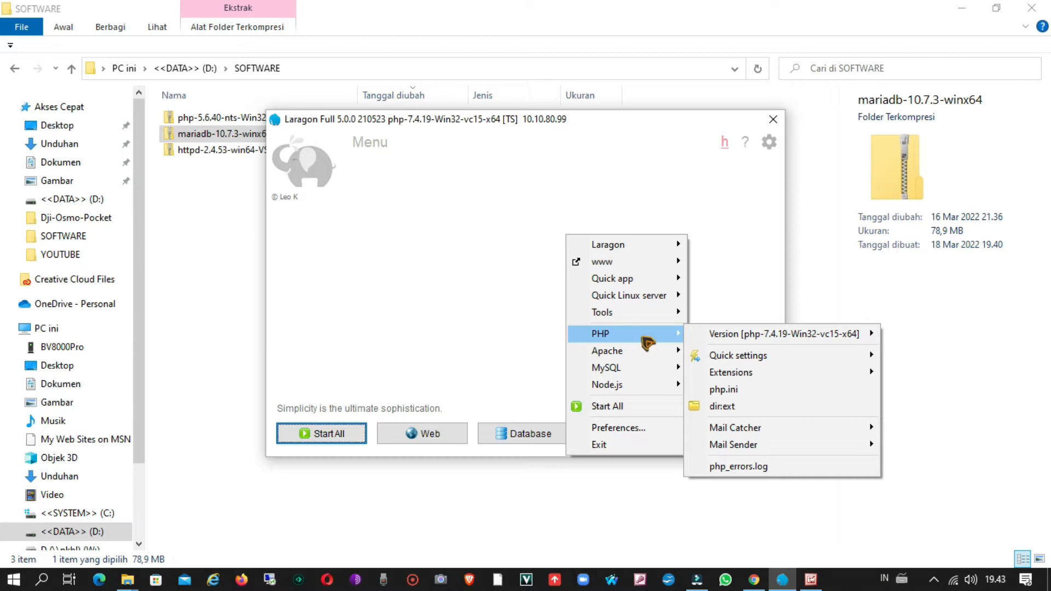
Check the active PHP, Apache and MySQL versions in Laragon's menu.
mouse_move(734, 340)
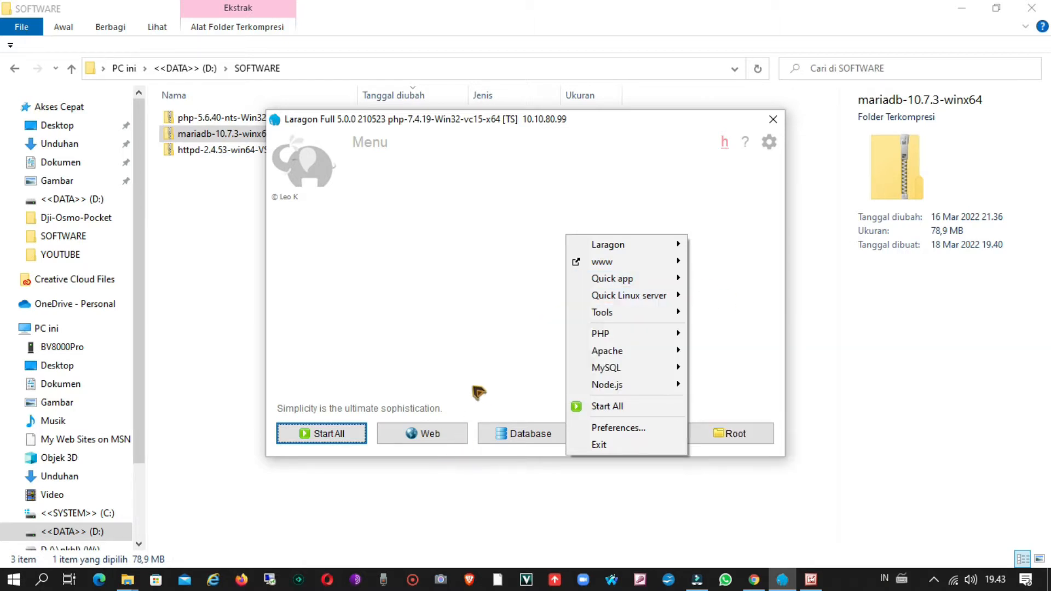
mouse_move(616, 350)
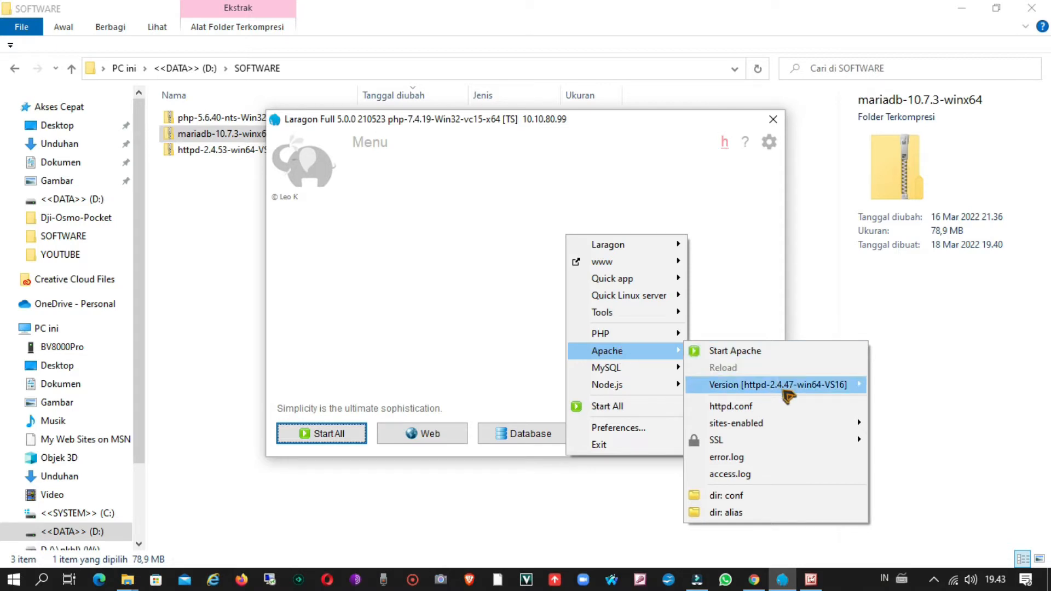
mouse_move(787, 392)
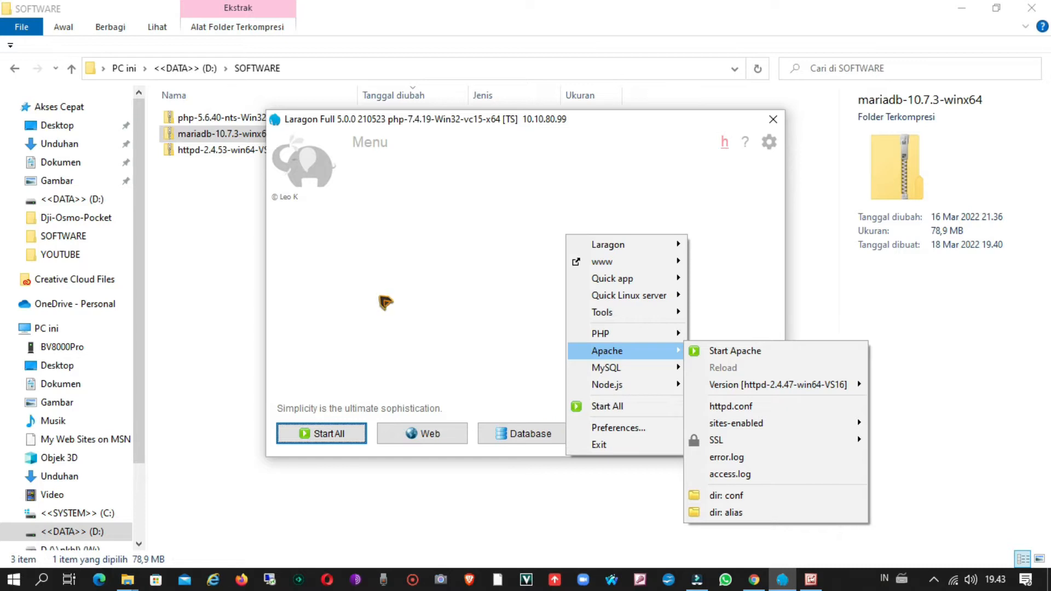
mouse_move(608, 376)
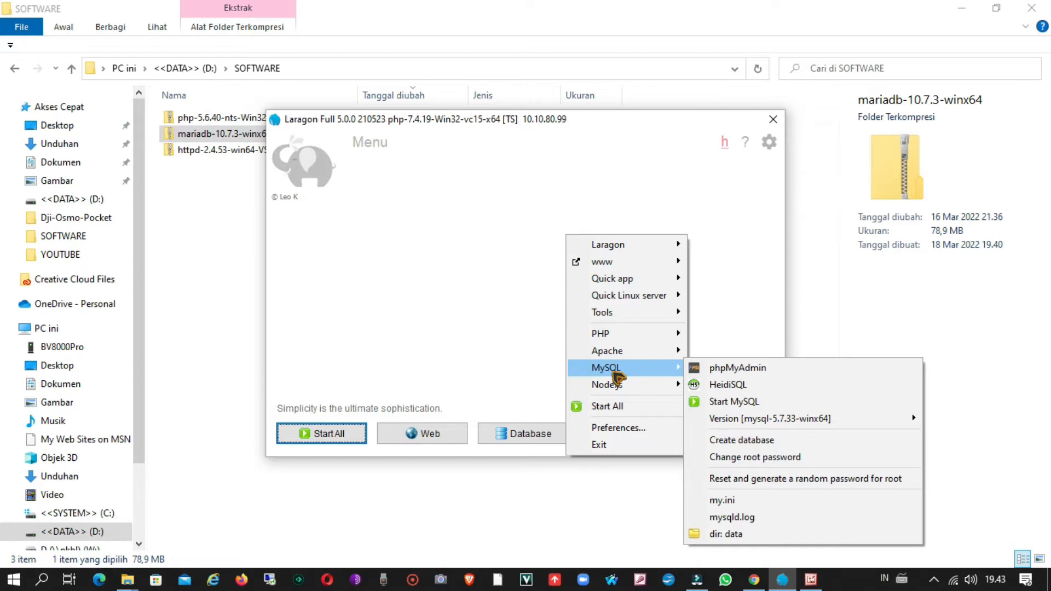
left_click(540, 189)
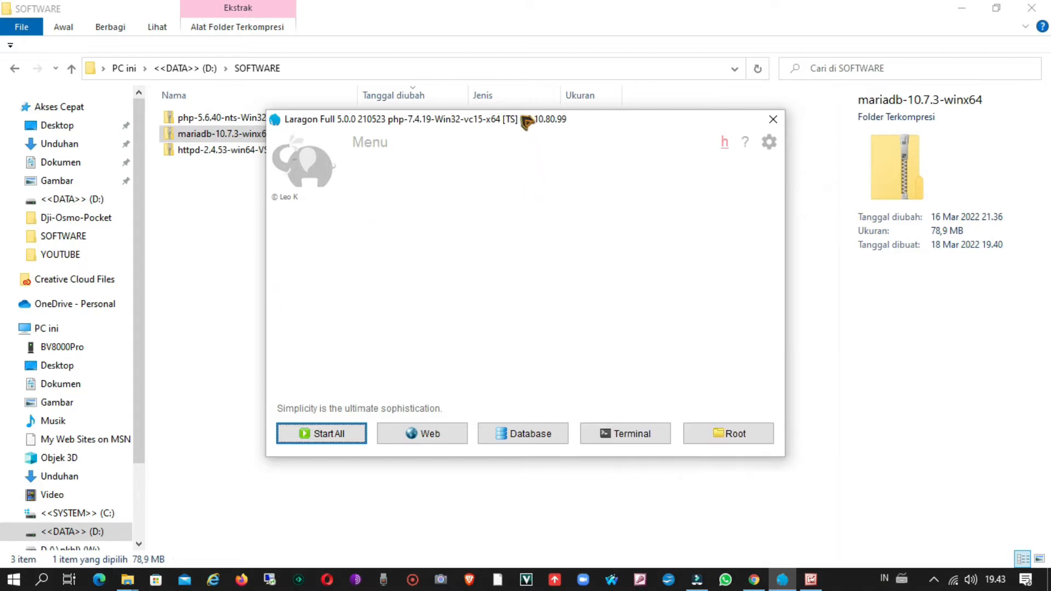
Move the Laragon window aside and inspect the php-5.6.40-nts-Win32-VC11-x64 archive in the SOFTWARE folder.
left_click_drag(523, 122, 835, 76)
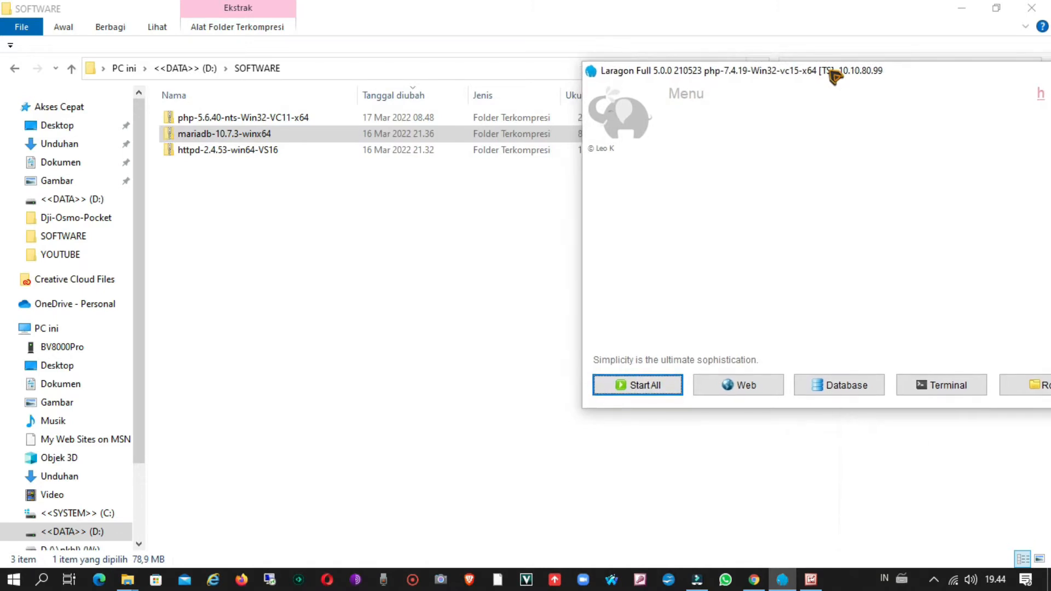
left_click(278, 119)
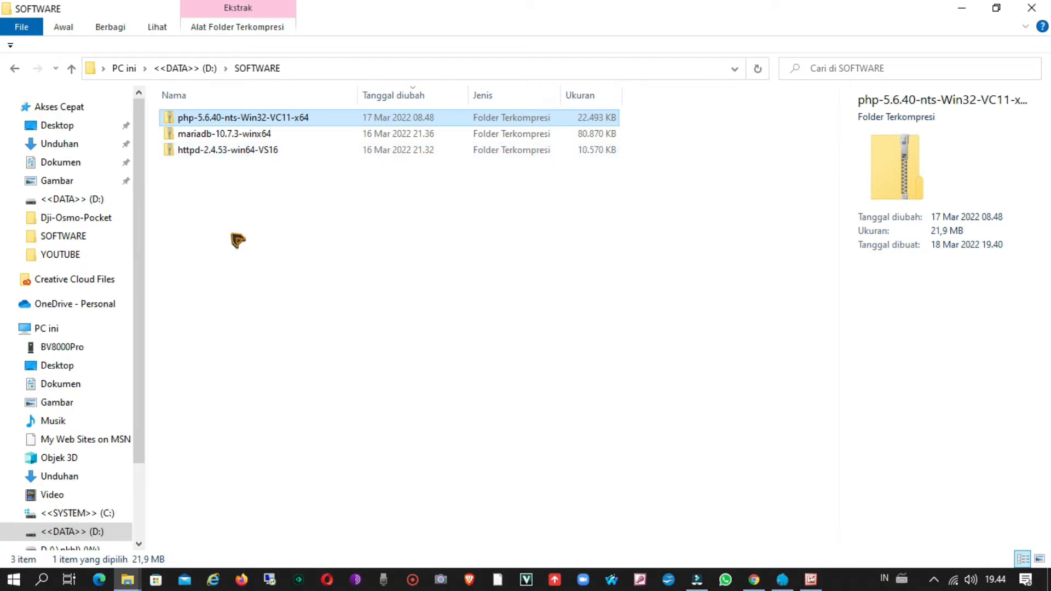
left_click(266, 230)
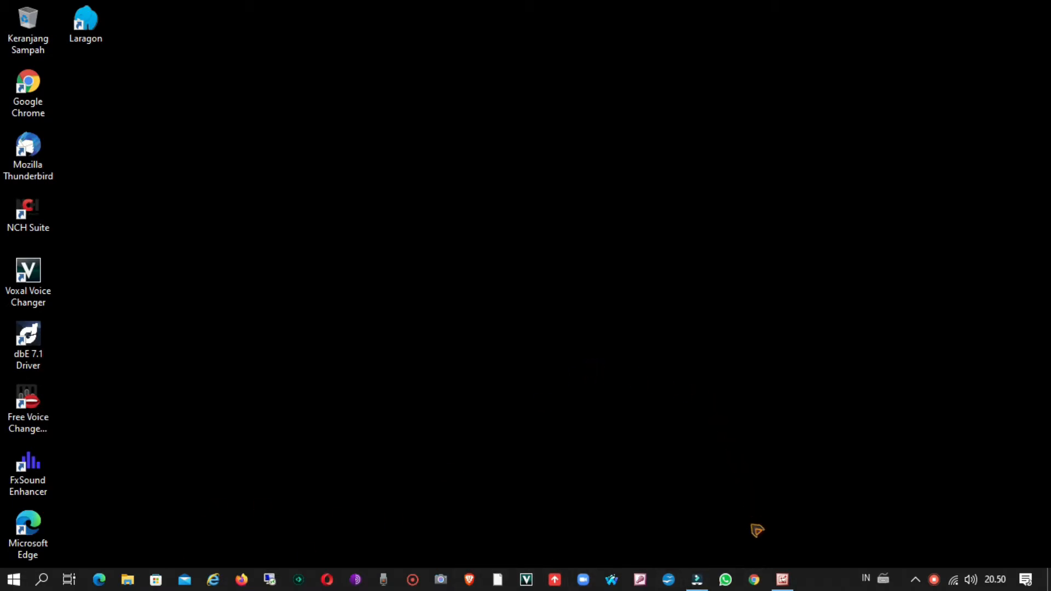
Switch to Google Chrome, search for "apache lounge" and open the Apache Lounge website from the results.
left_click(756, 579)
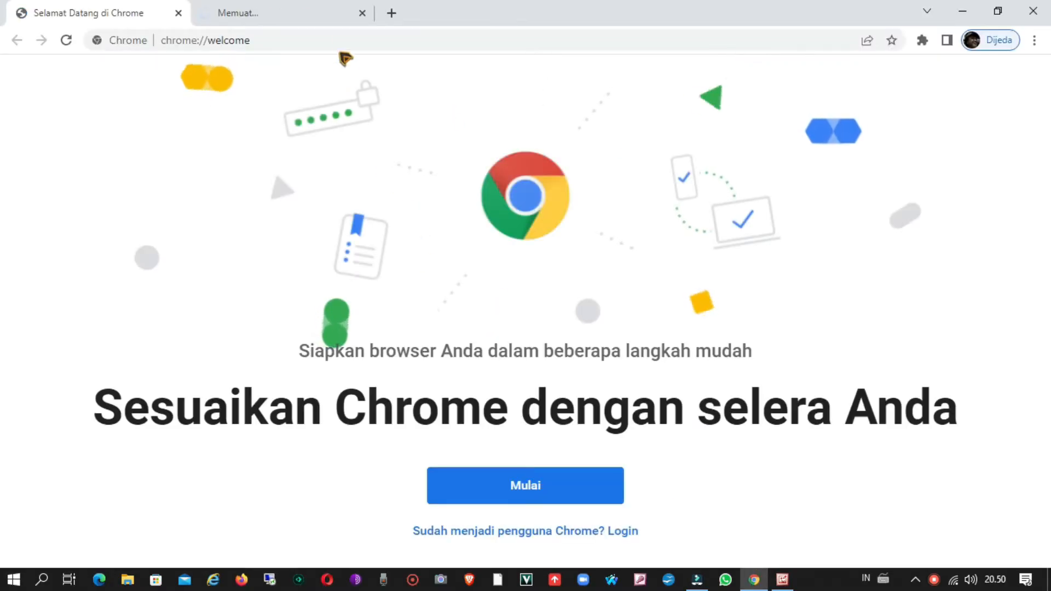
left_click(339, 46)
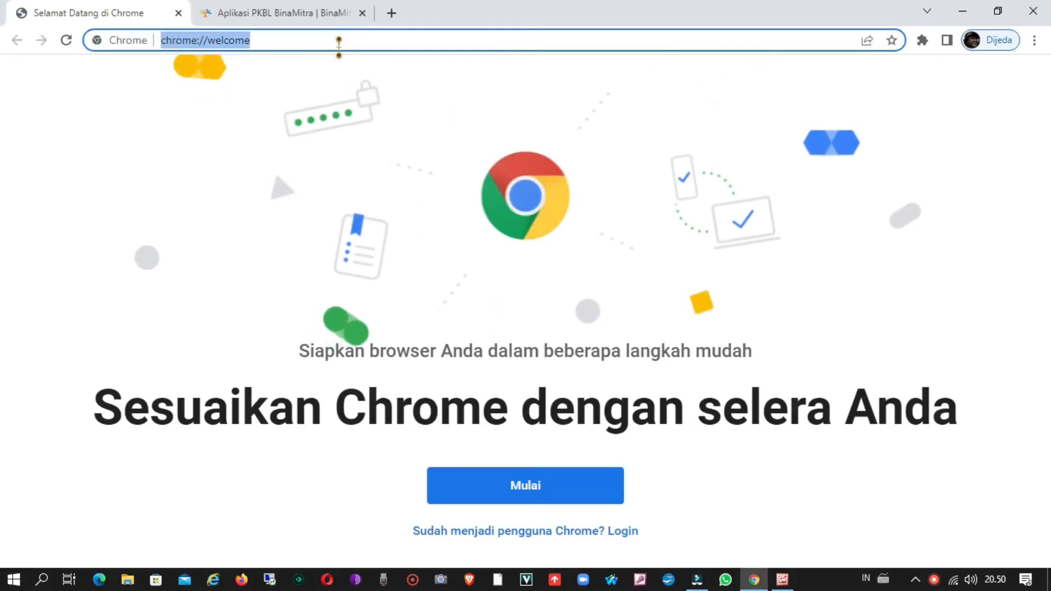
type("apac")
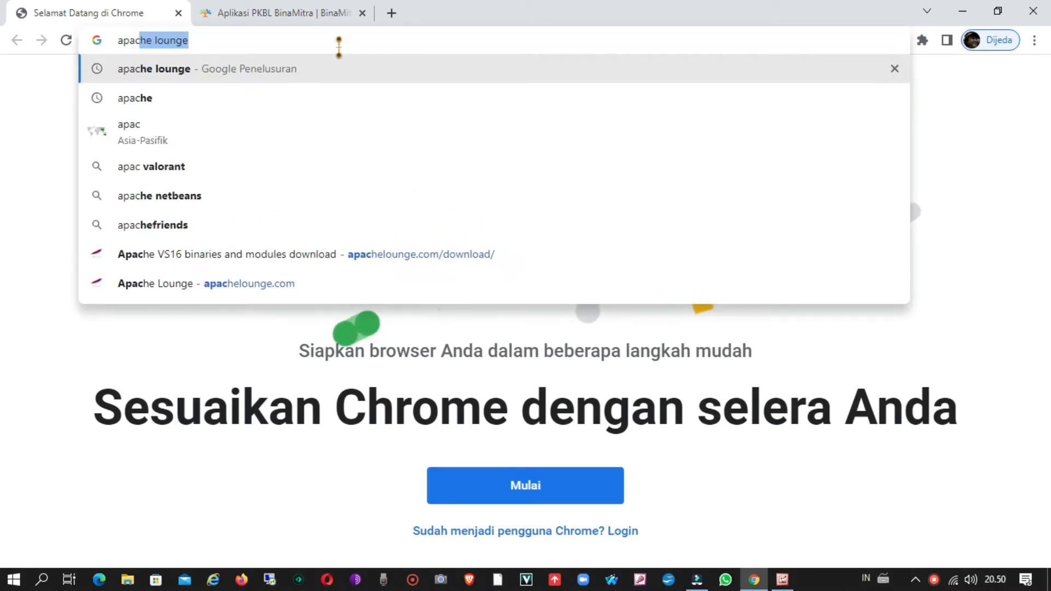
type("he")
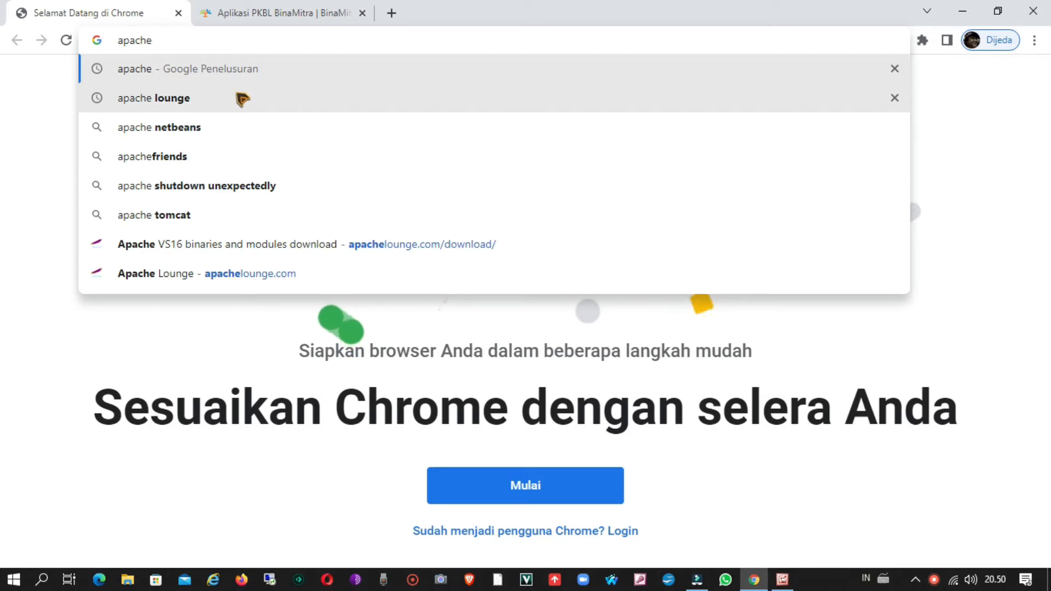
left_click(201, 103)
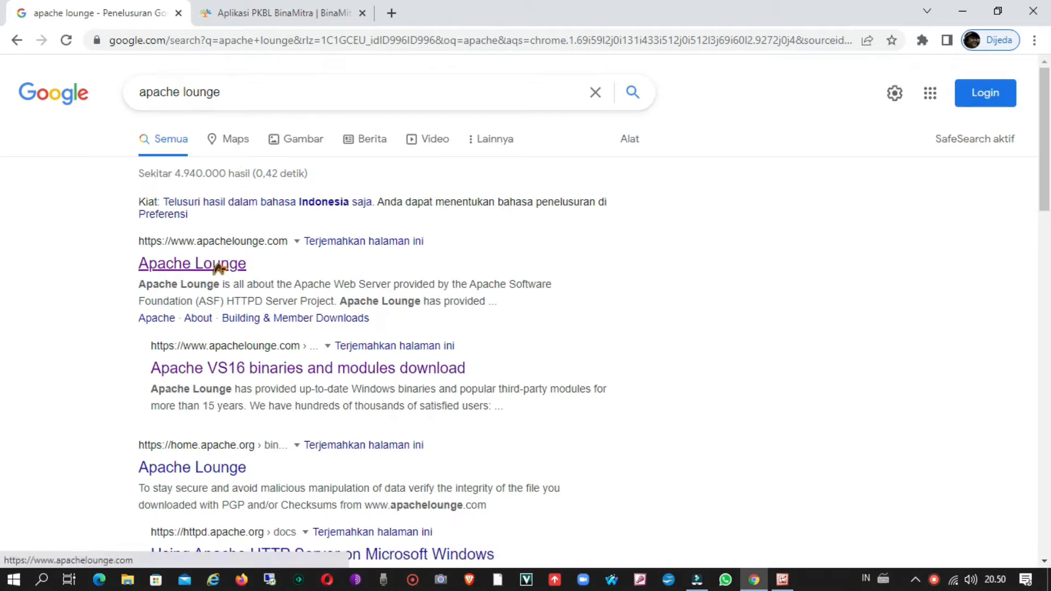
left_click(218, 267)
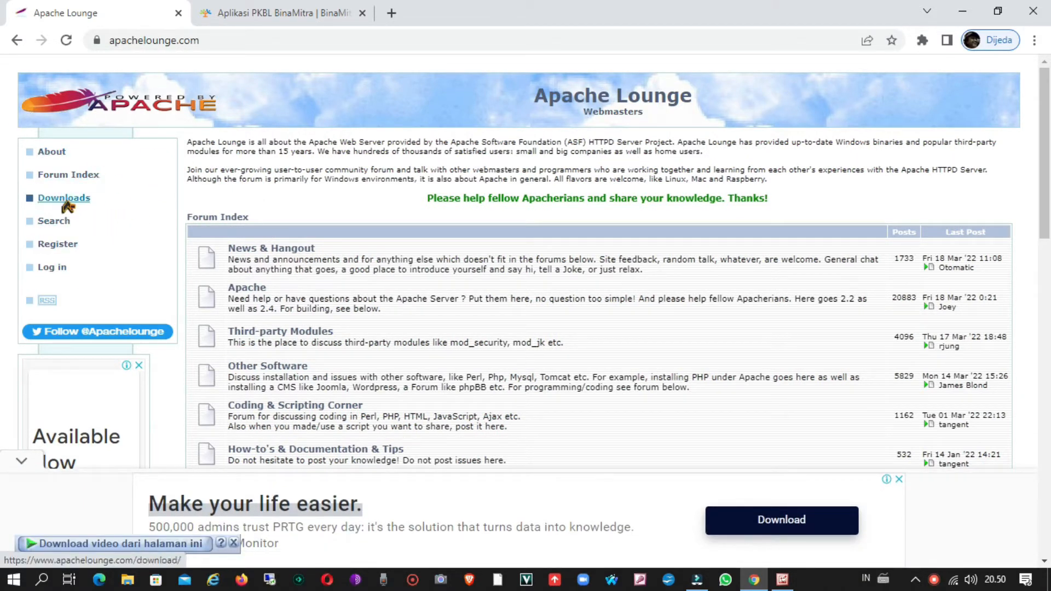
Open the Apache Lounge downloads page, dismiss the advertisement and show the VS16 builds.
left_click(64, 202)
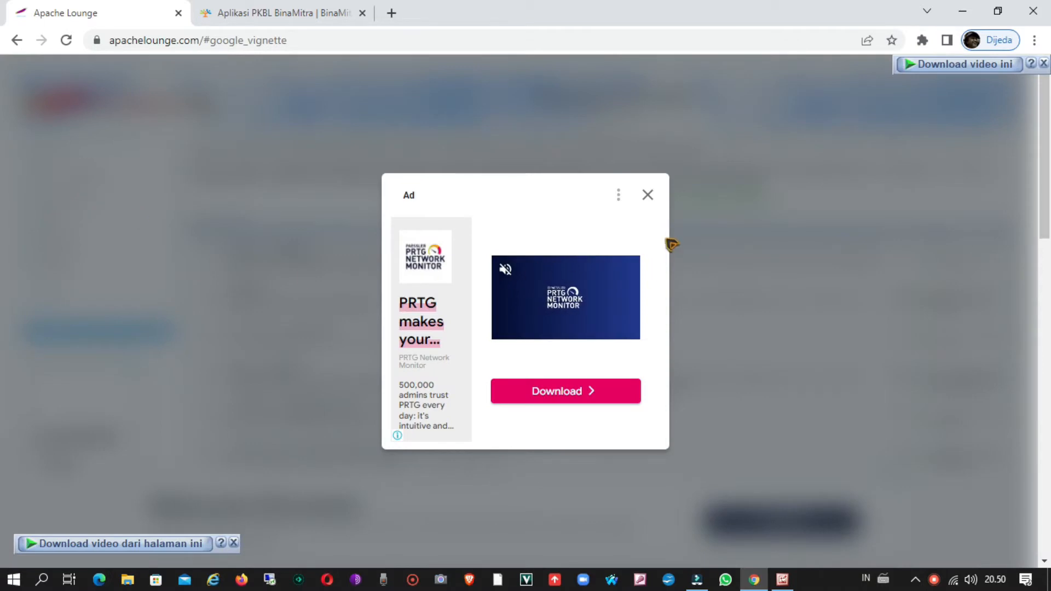
left_click(647, 195)
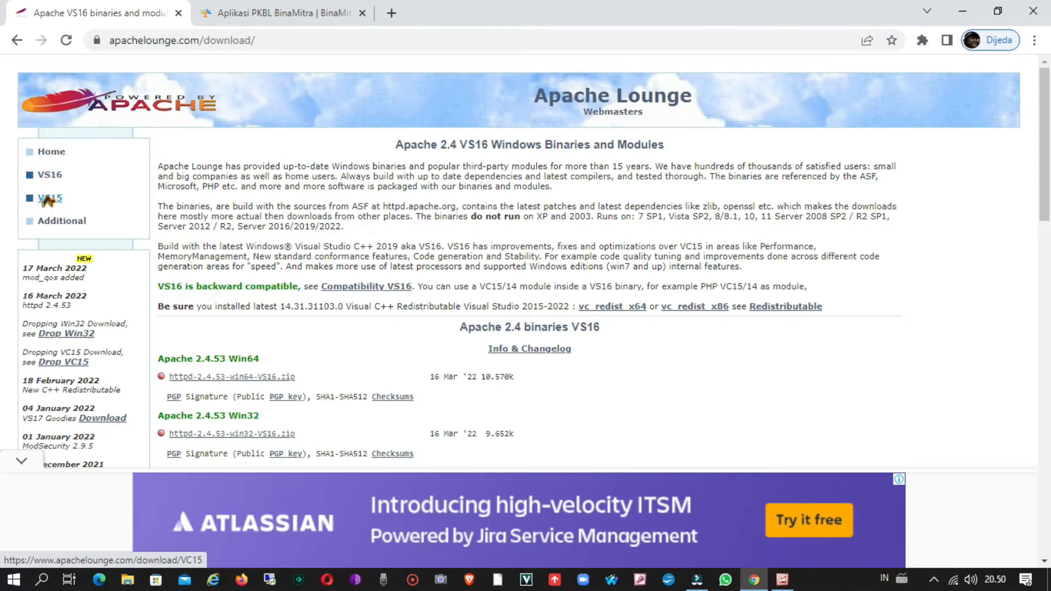
left_click(49, 178)
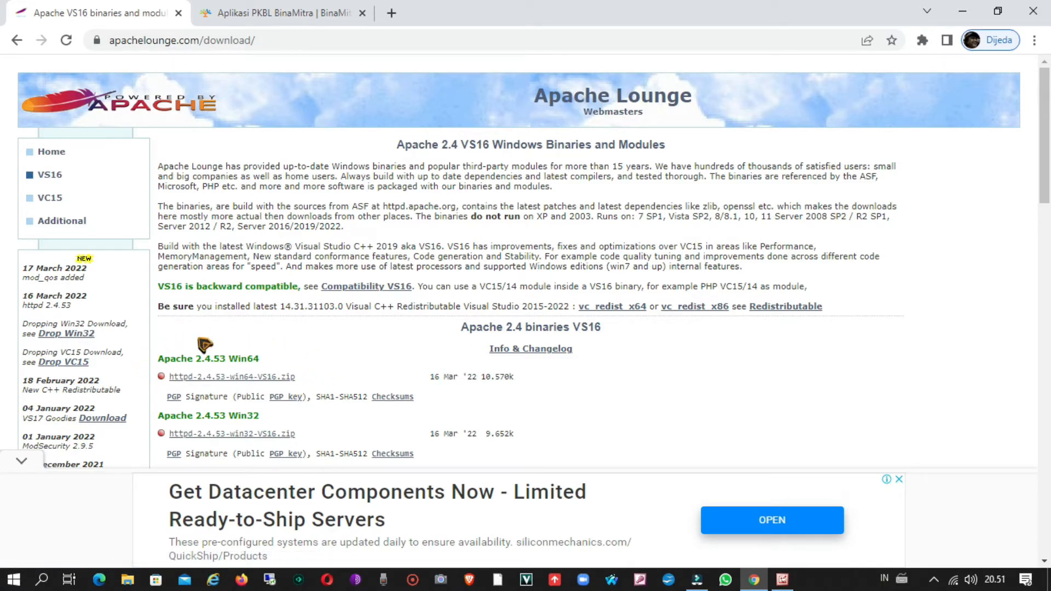
Download httpd-2.4.53-win64-VS16.zip, keeping the existing completed copy, and view it in its download folder before closing that folder.
left_click(244, 382)
left_click(485, 348)
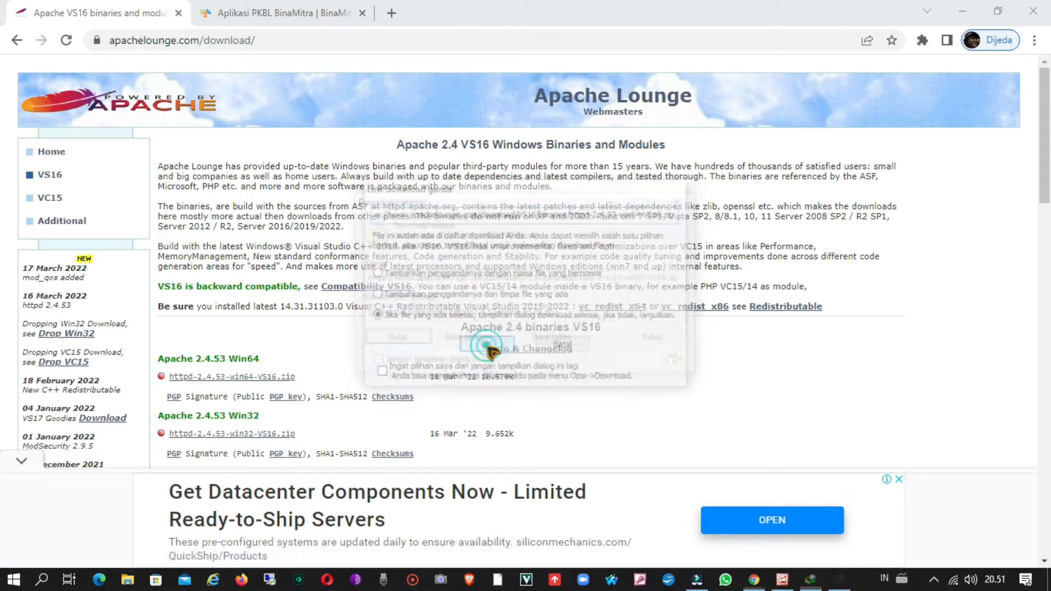
left_click(545, 340)
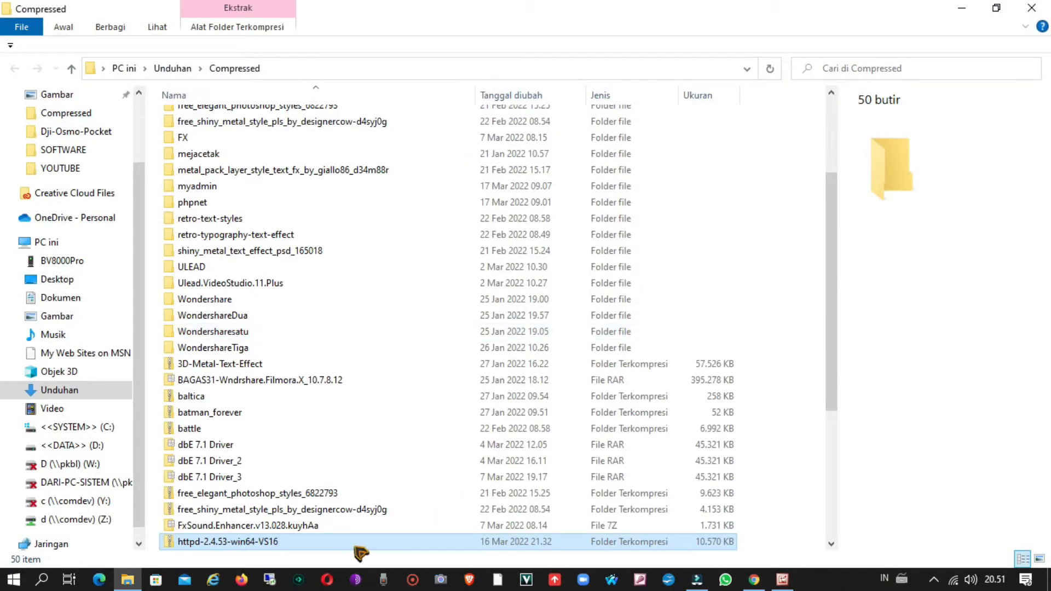
left_click(1032, 9)
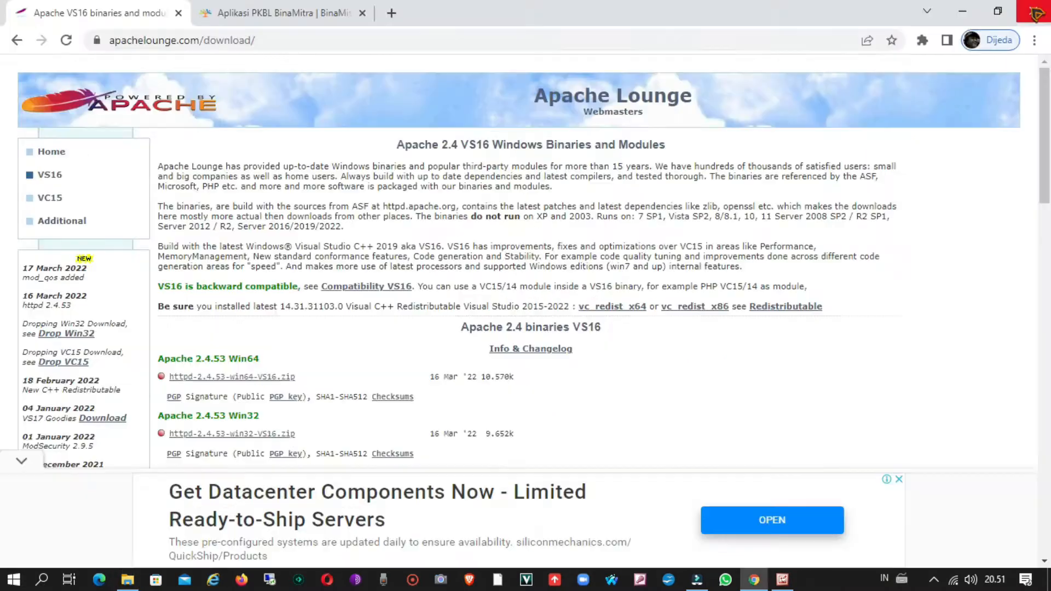
Go to php.net and open the Windows downloads page for the current stable PHP 8.1.4.
left_click(278, 41)
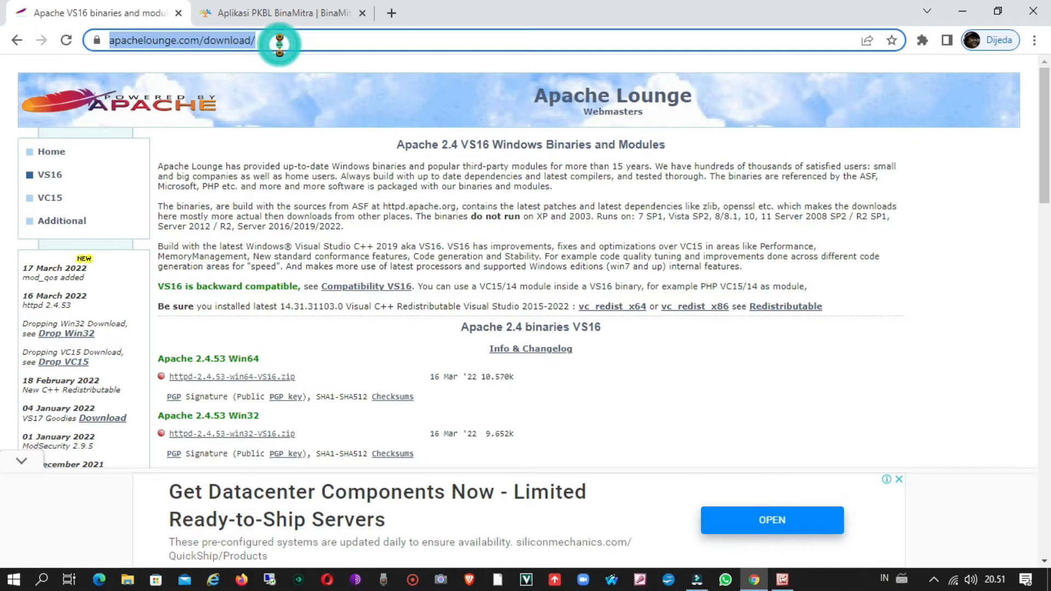
type("php")
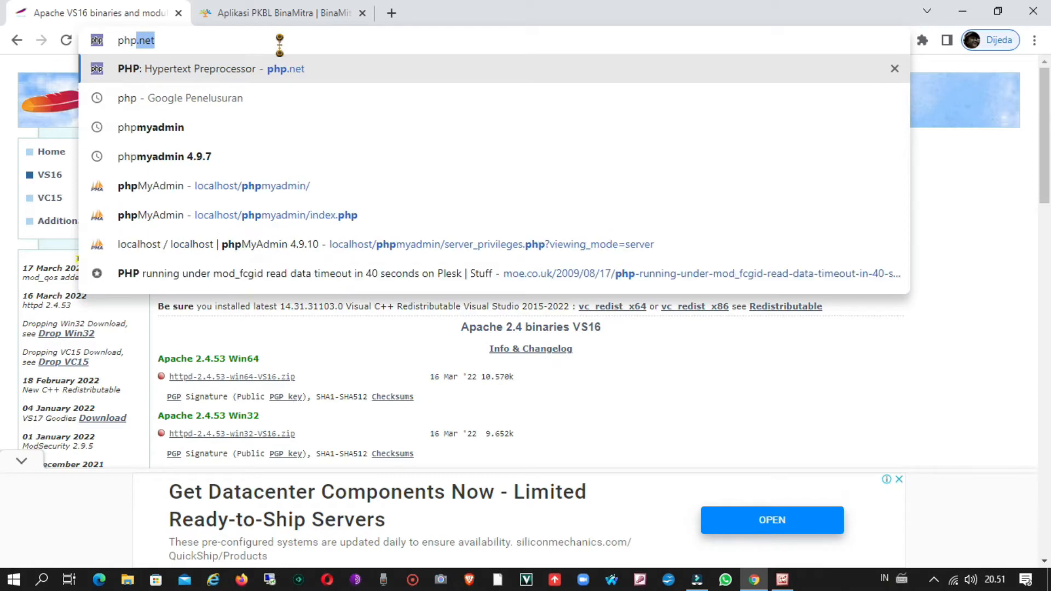
key("Return")
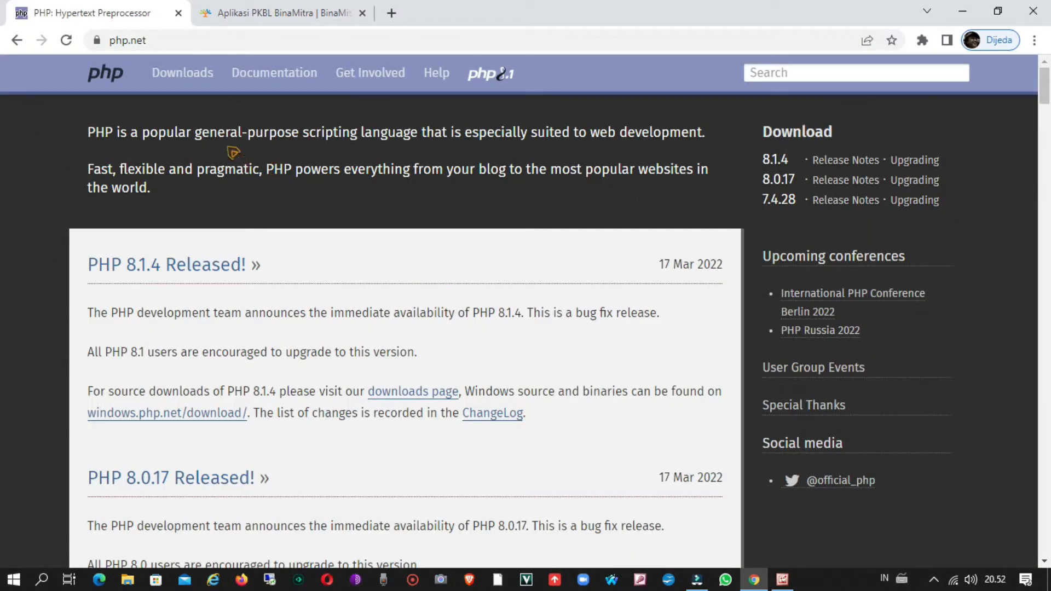
left_click(195, 79)
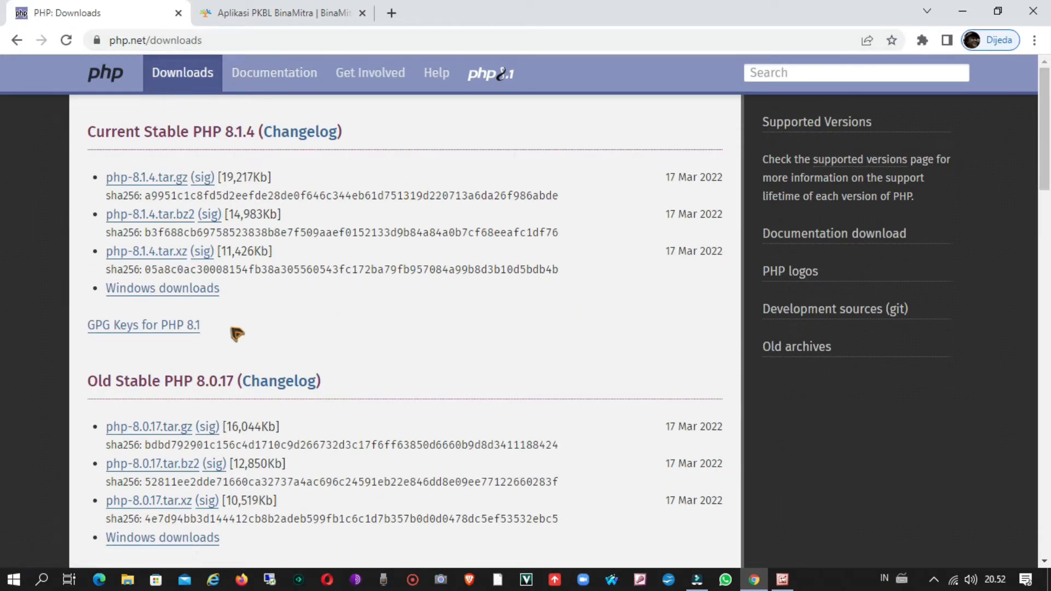
left_click(174, 291)
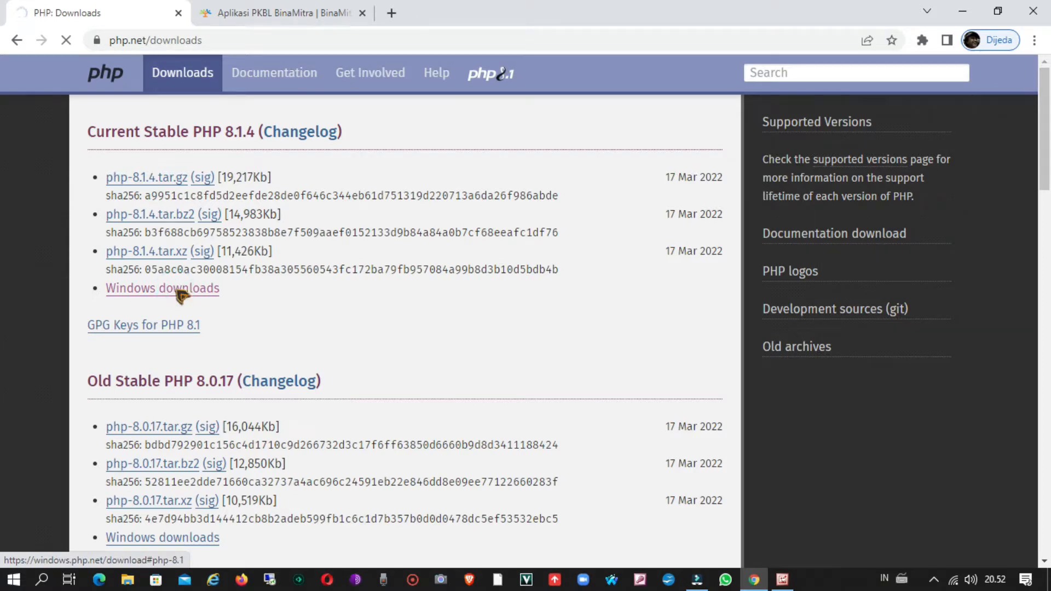
Examine the PHP builds offered for Windows and find the link to older releases.
scroll(673, 289, "up", 4)
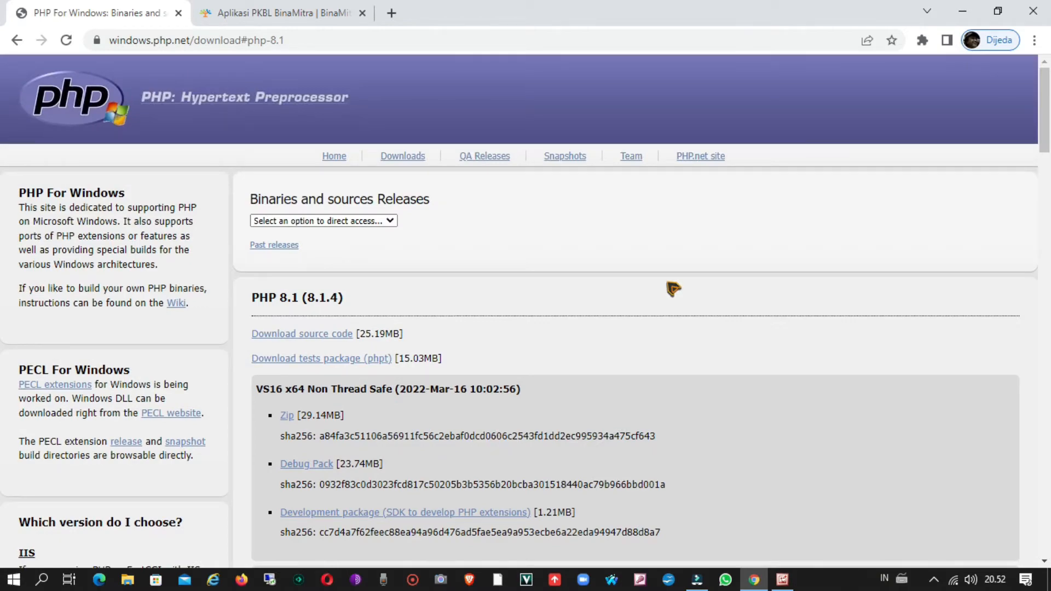
scroll(673, 289, "down", 8)
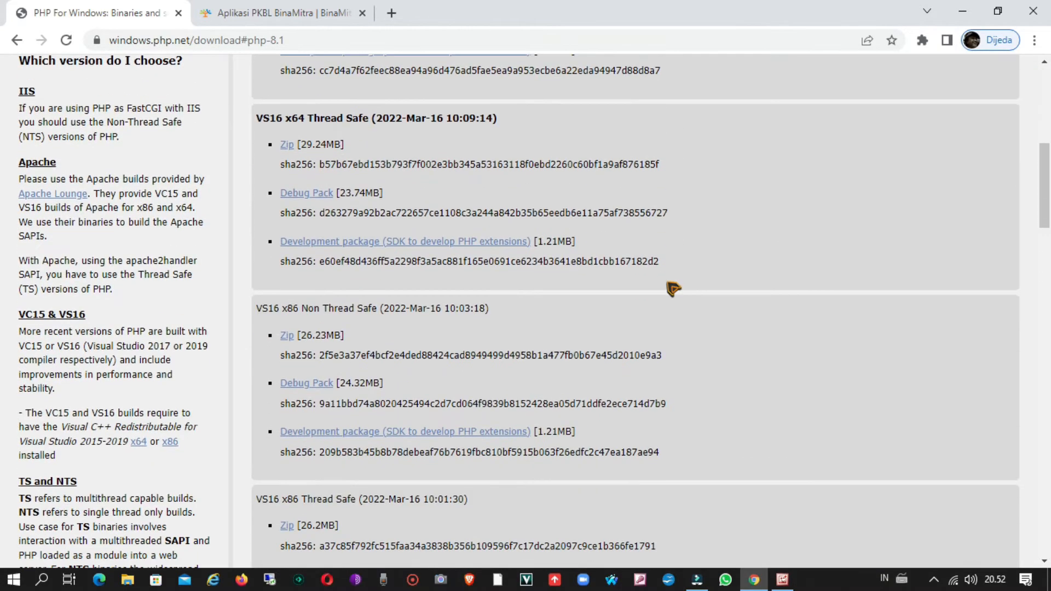
scroll(674, 289, "down", 20)
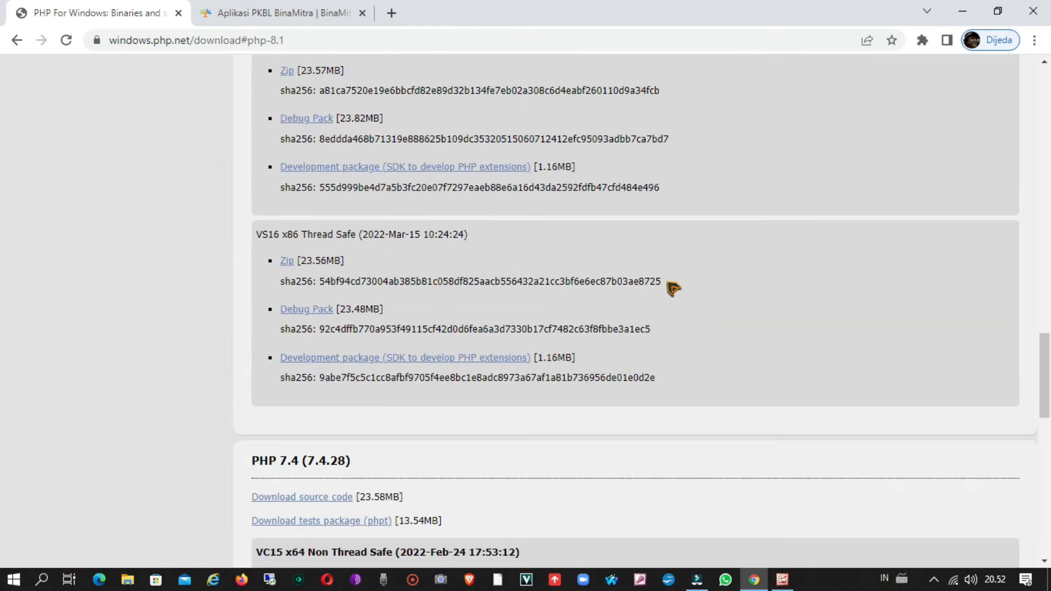
scroll(673, 289, "down", 15)
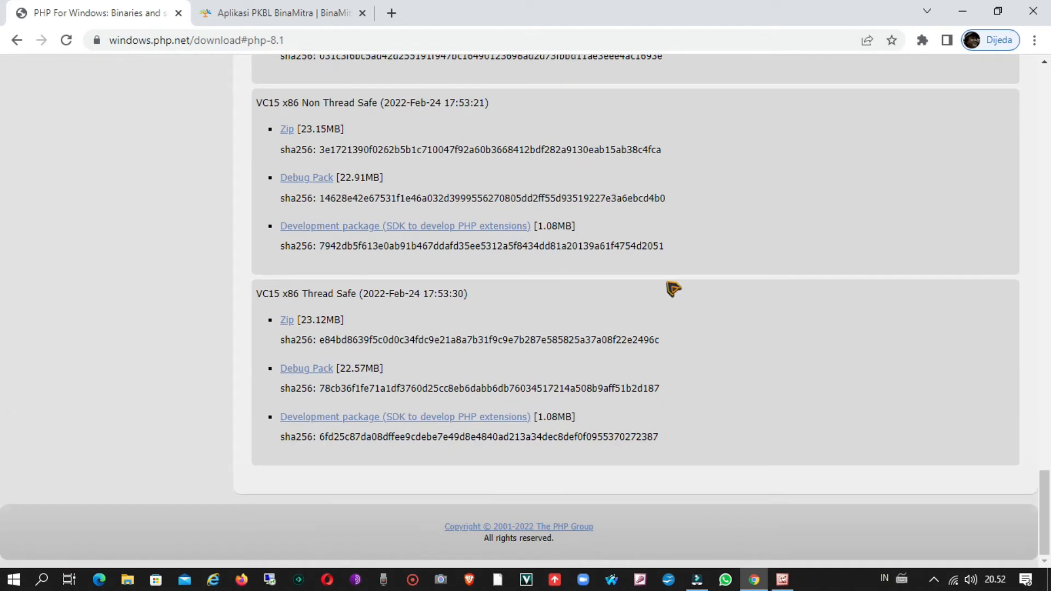
scroll(673, 289, "up", 4)
scroll(673, 289, "up", 10)
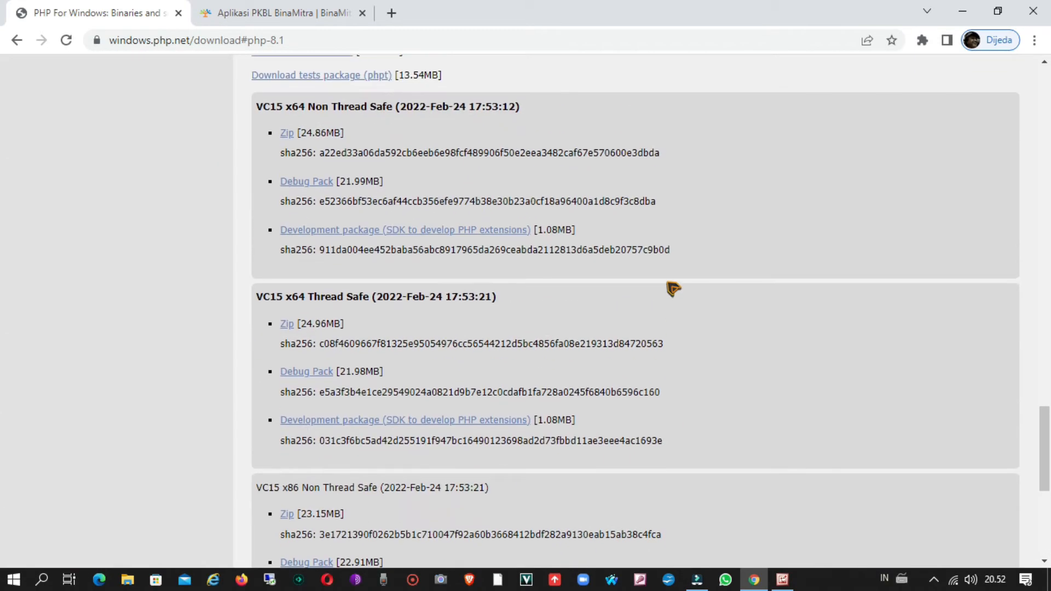
scroll(673, 289, "up", 5)
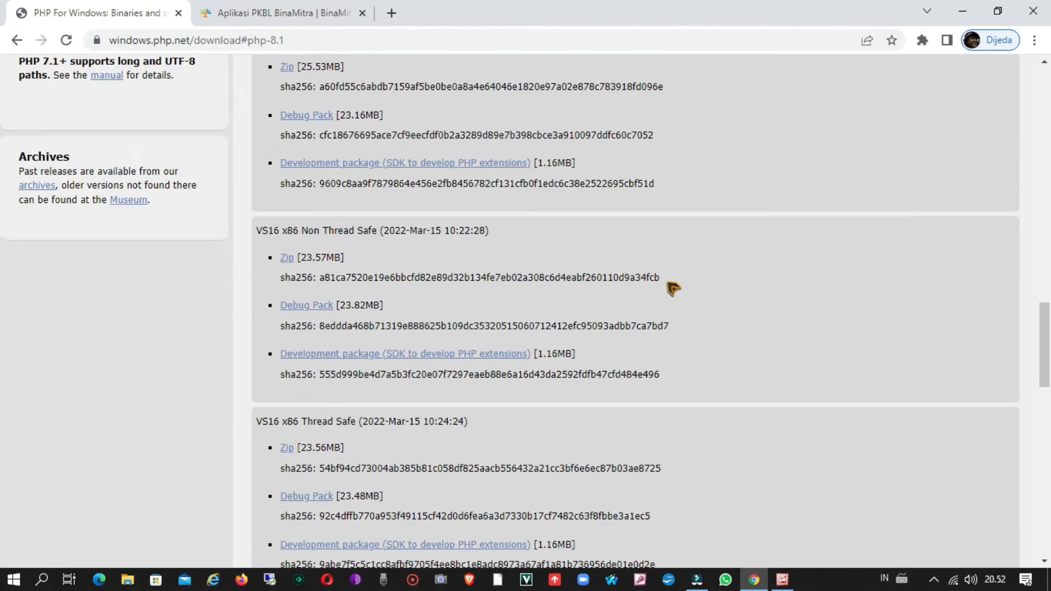
scroll(674, 289, "up", 1)
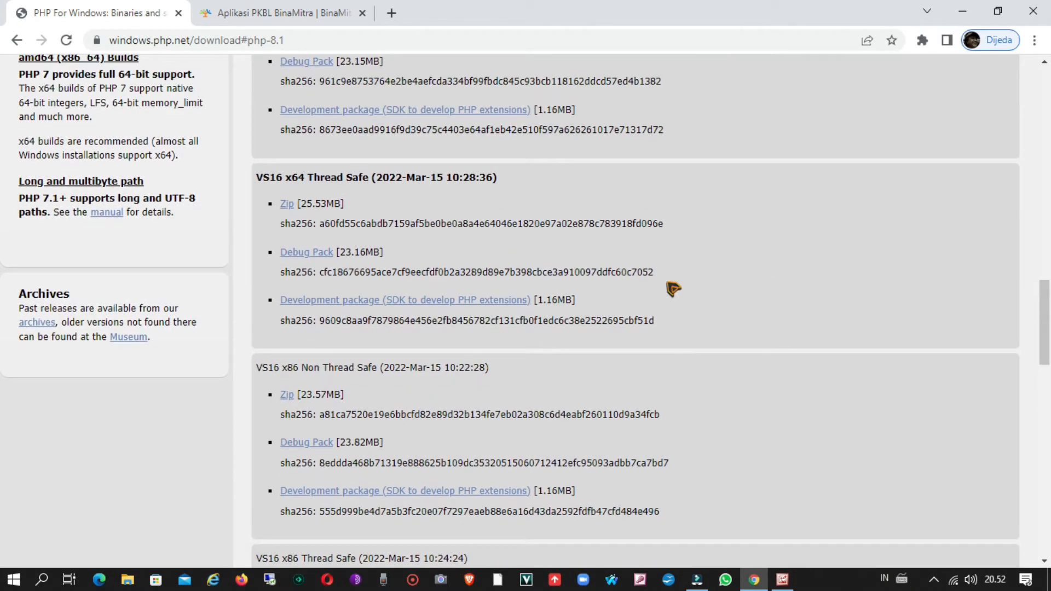
Open the archive of past PHP releases for Windows and find the php-5.6.40 VC11 builds.
left_click(39, 327)
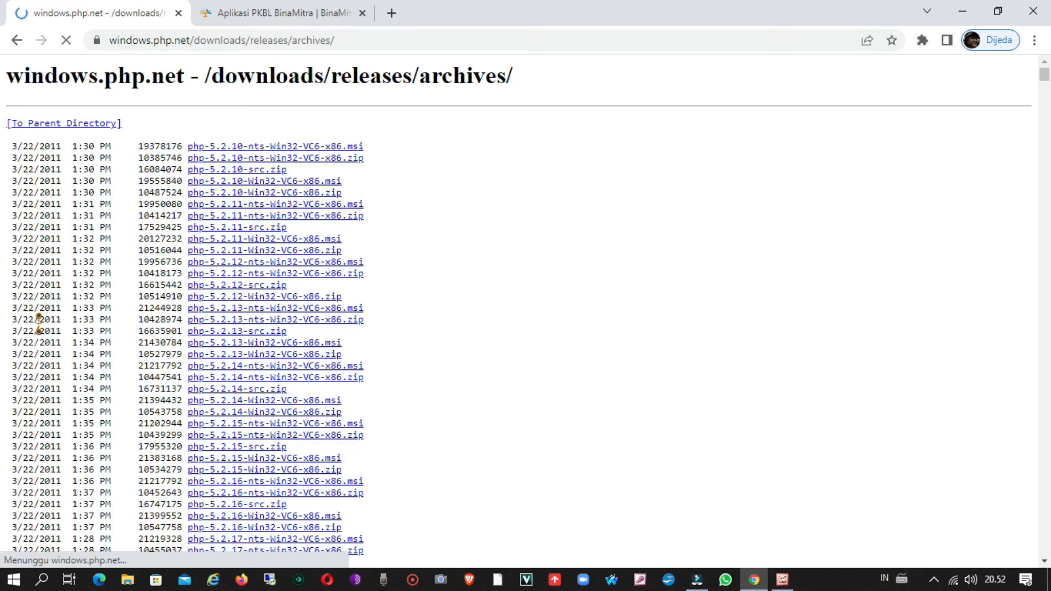
scroll(511, 298, "down", 20)
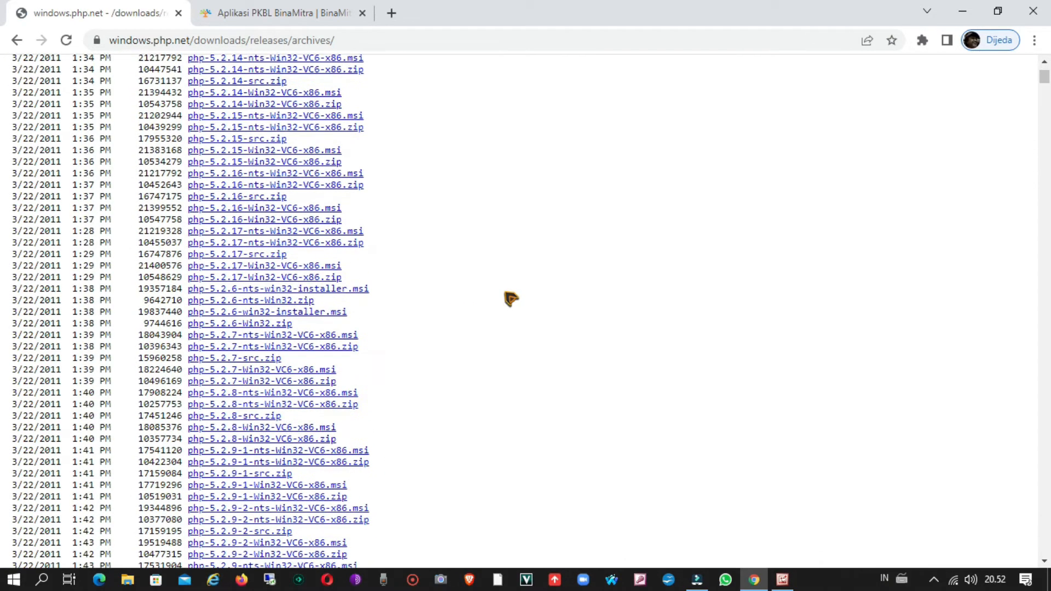
scroll(511, 298, "down", 20)
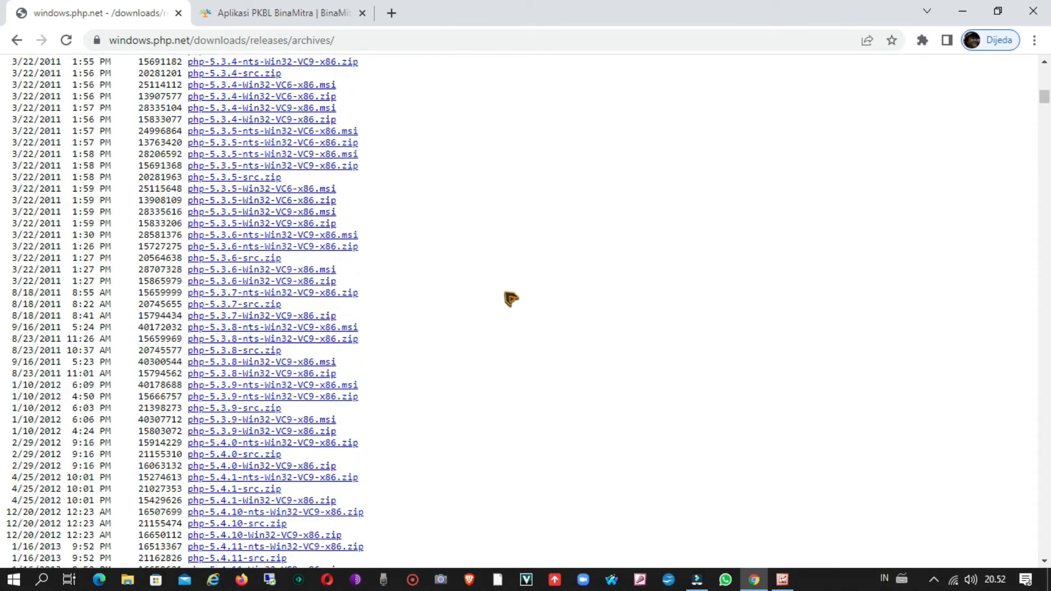
scroll(511, 299, "down", 20)
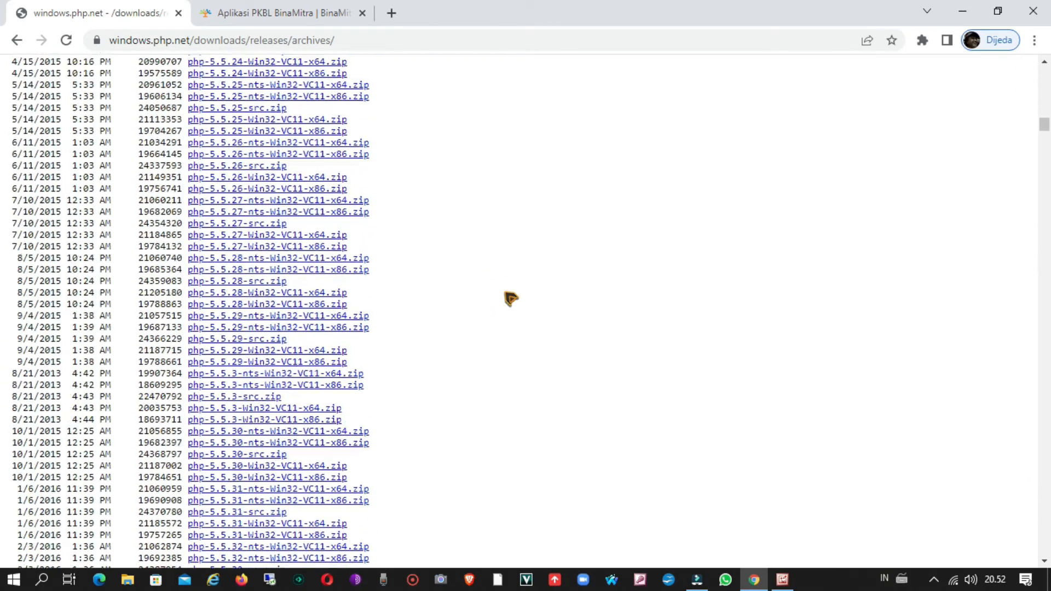
scroll(510, 298, "down", 20)
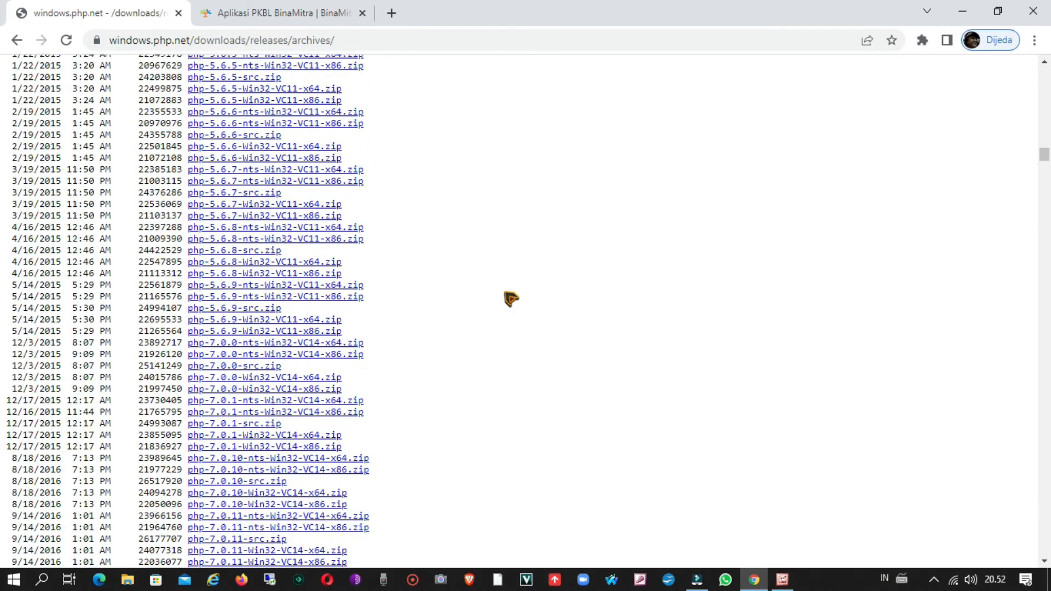
scroll(413, 350, "up", 5)
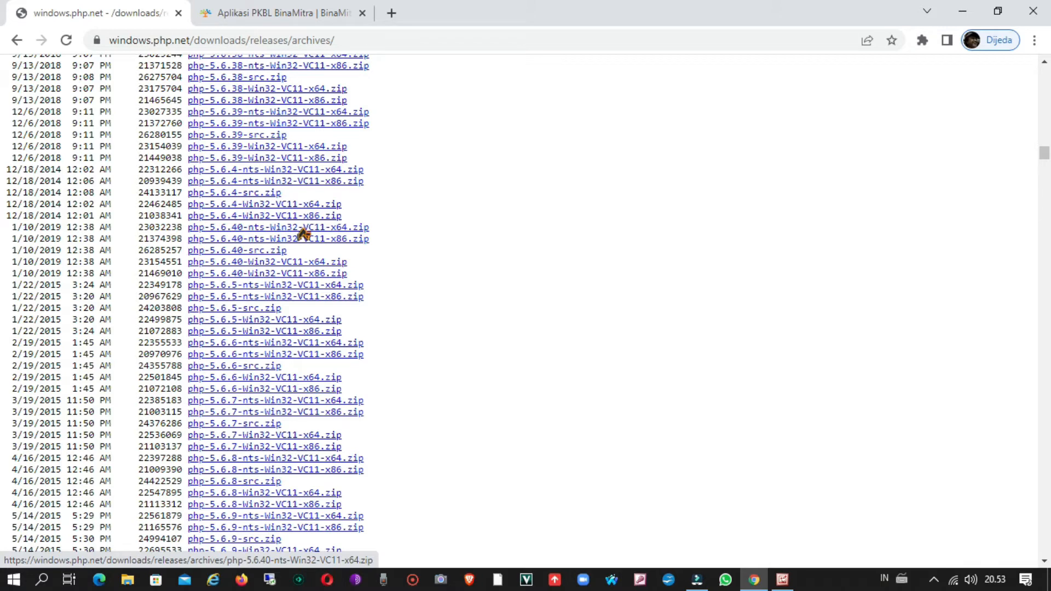
Open the MariaDB Server download page for the 10.7.3 Windows x86_64 zip package and accept the cookie notice.
left_click(408, 47)
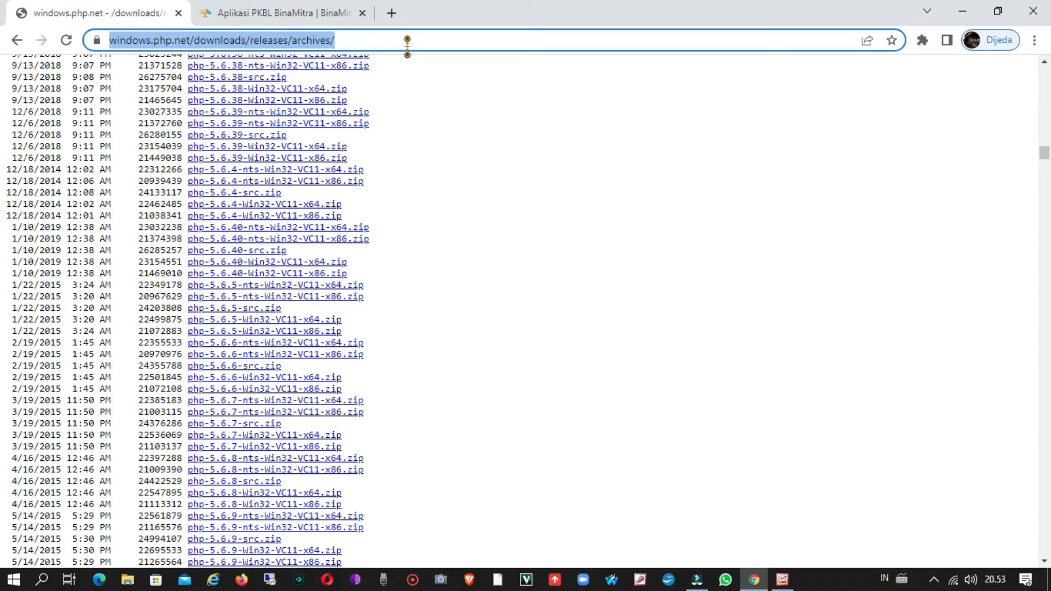
type("mariadb")
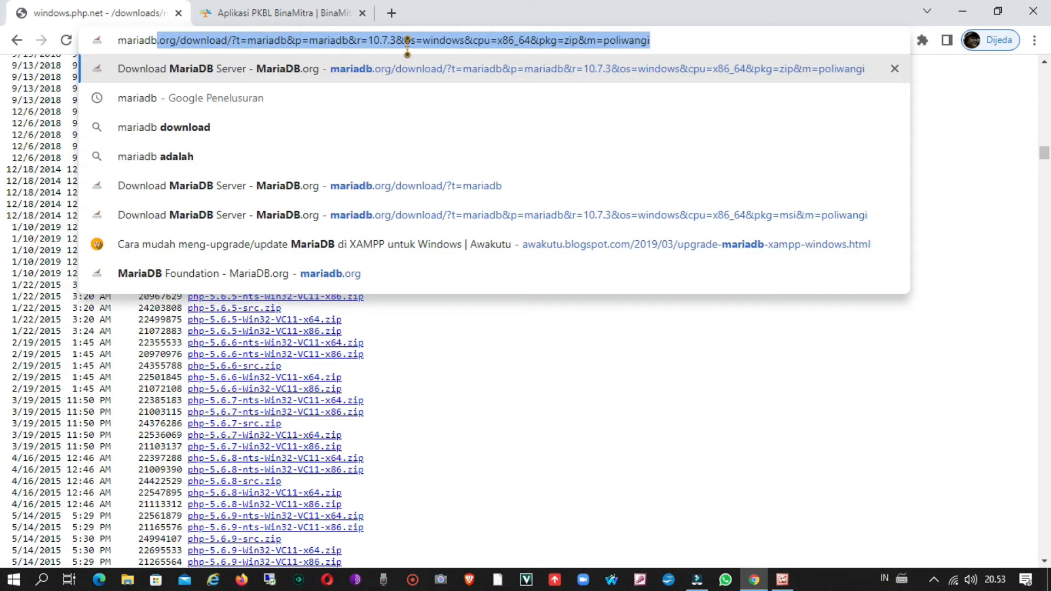
key("Return")
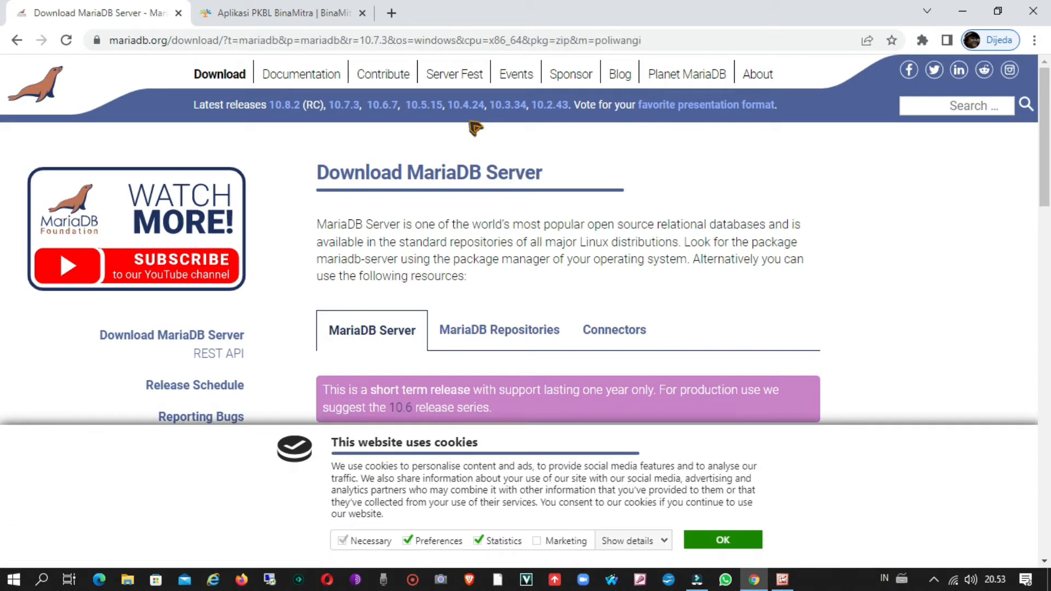
left_click(734, 540)
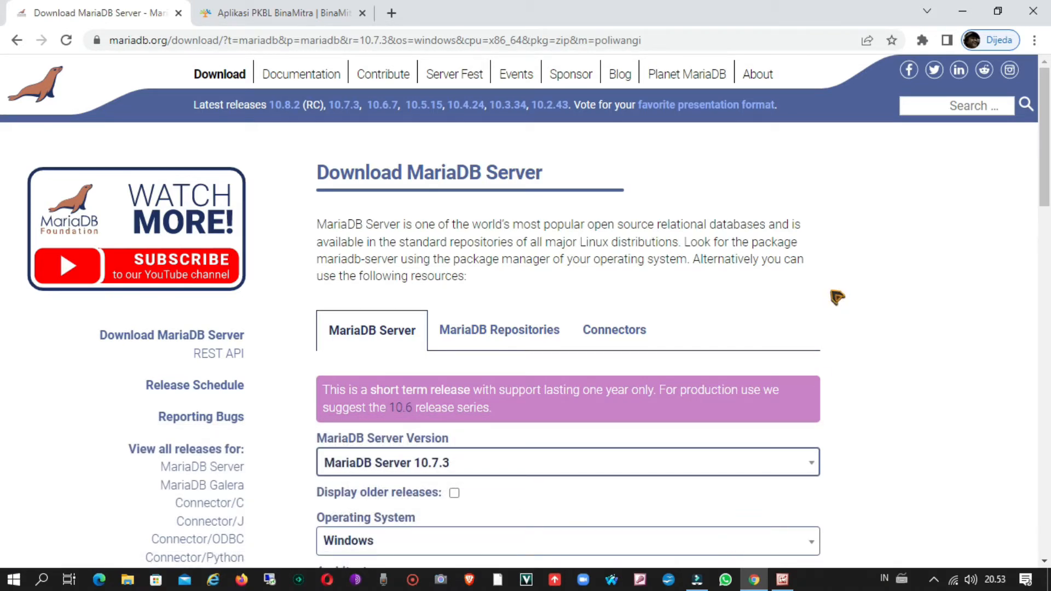
scroll(837, 297, "down", 3)
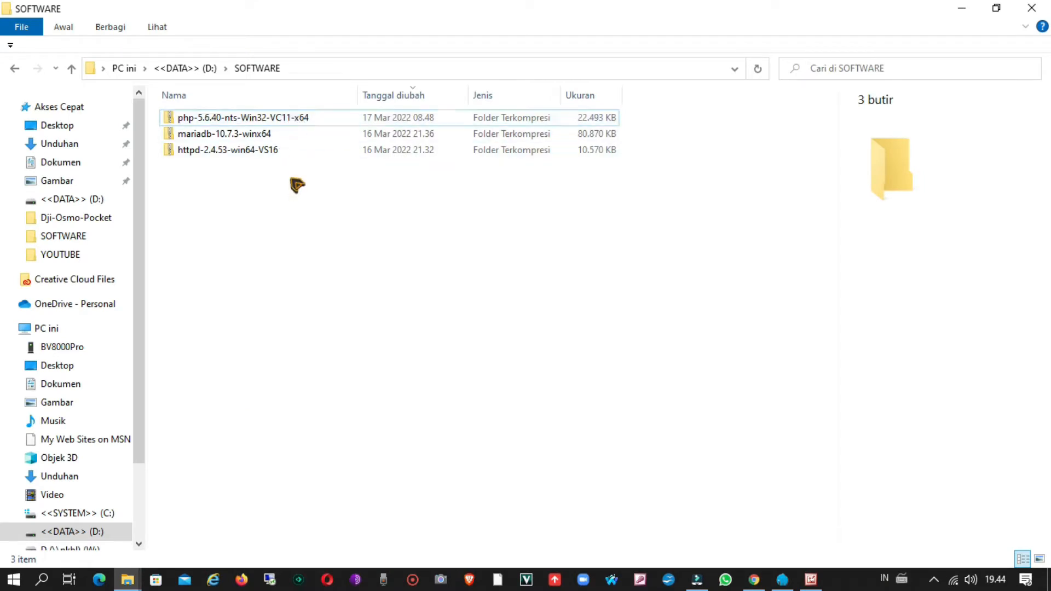
Create a folder named phpbaru in the SOFTWARE folder alongside the downloaded archives.
left_click(284, 151)
left_click(285, 118)
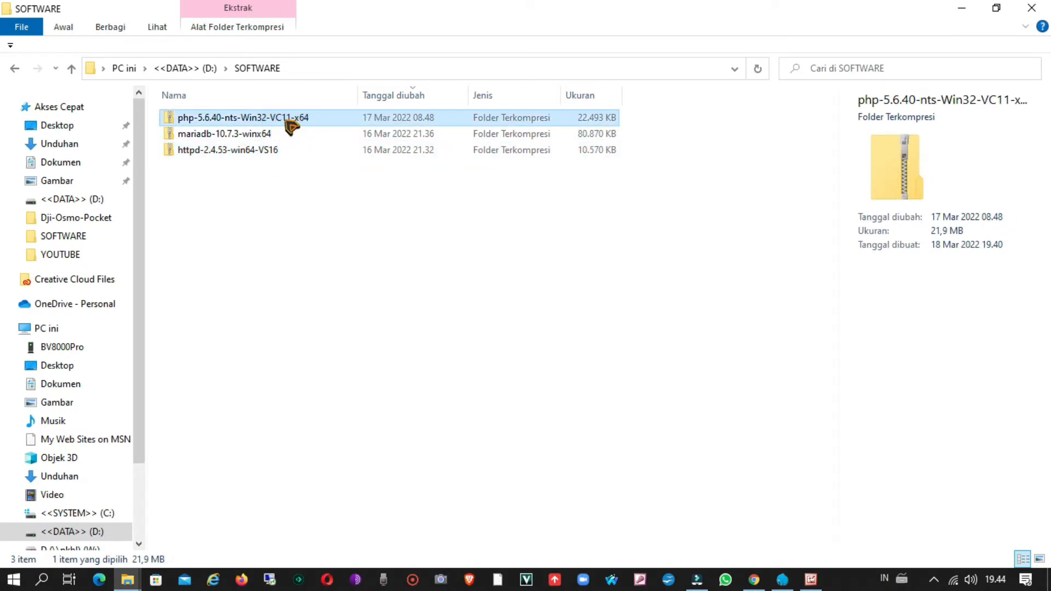
right_click(285, 224)
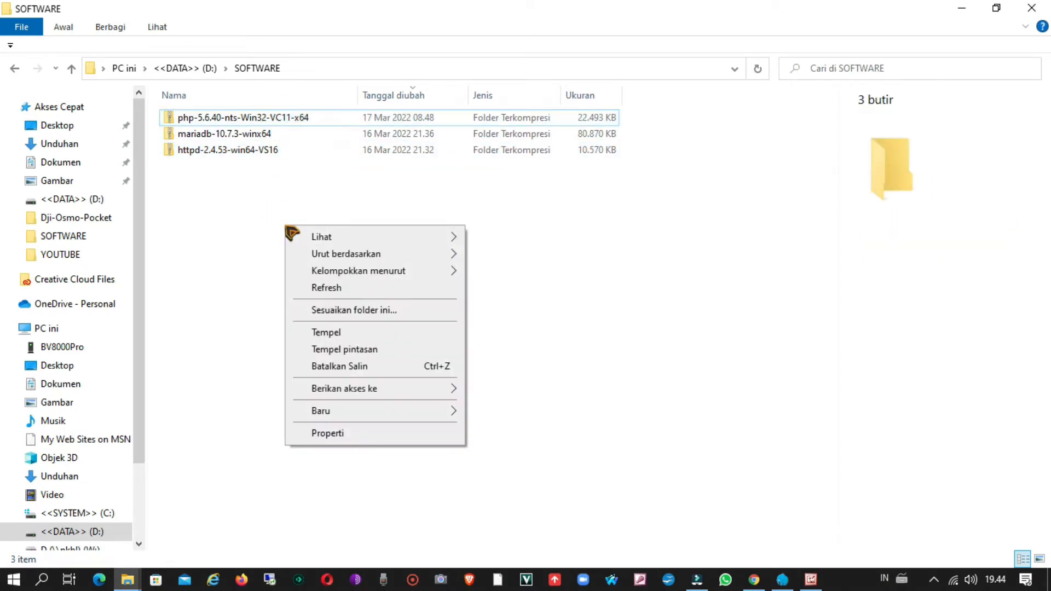
mouse_move(452, 414)
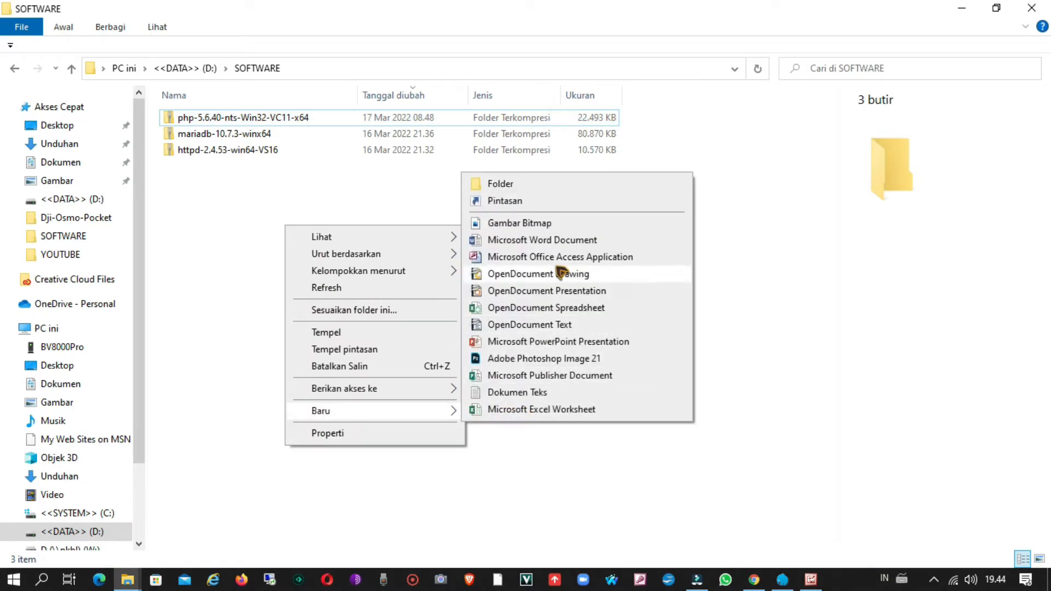
left_click(564, 189)
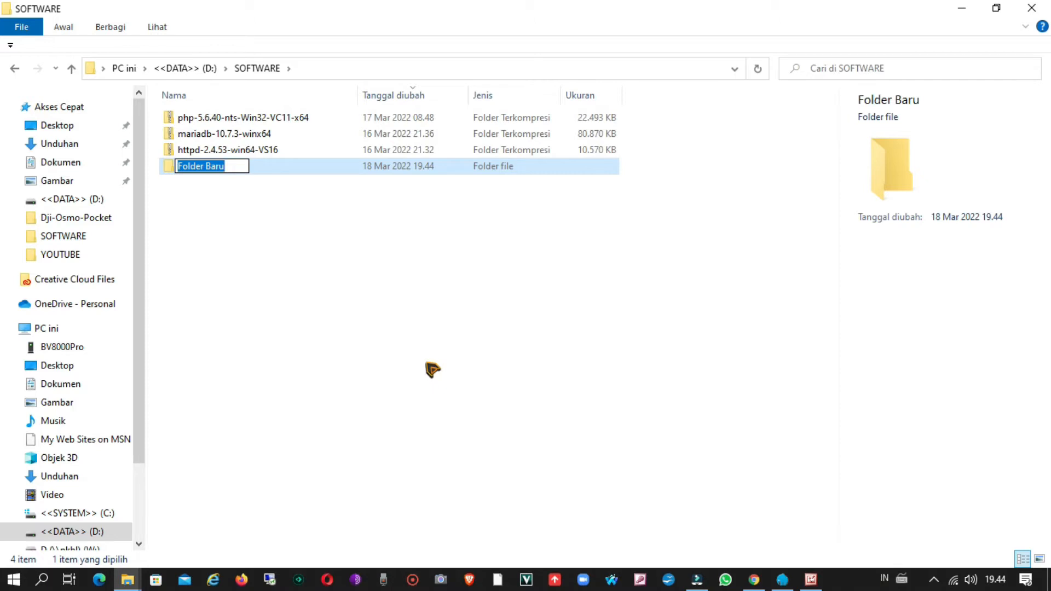
type("phpbar")
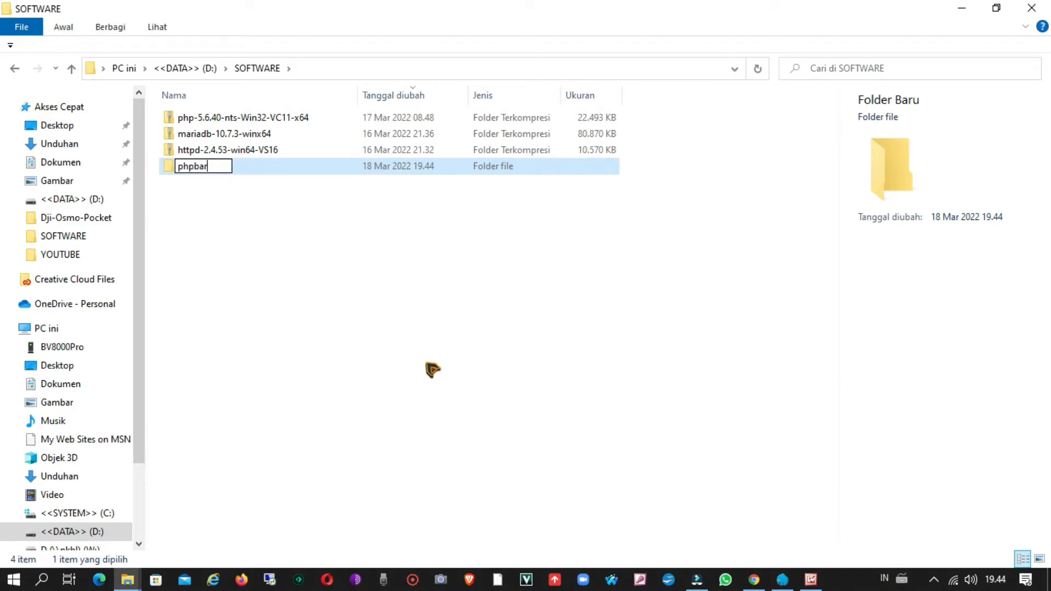
type("u")
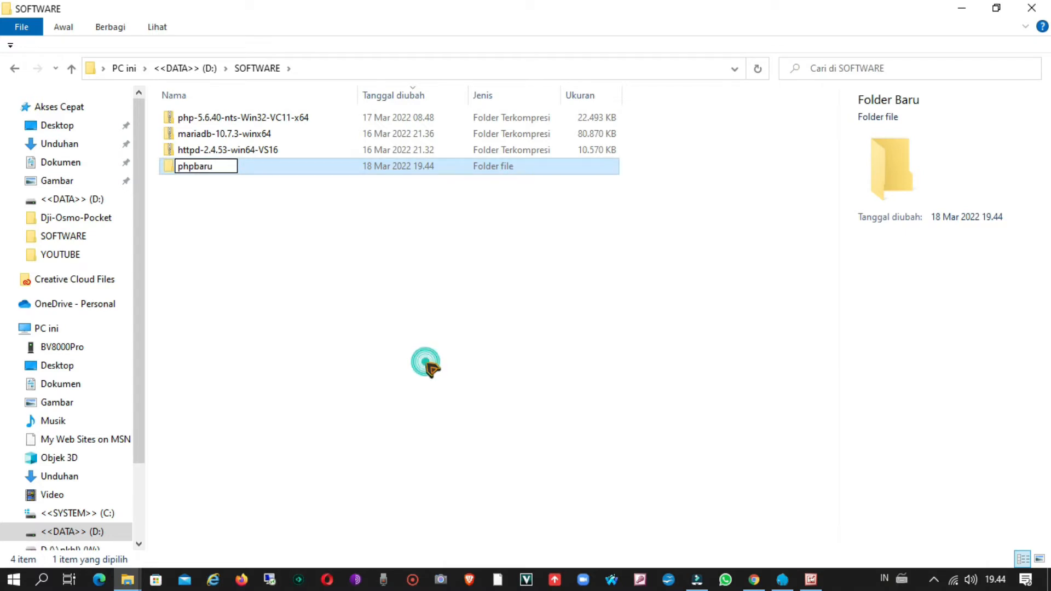
left_click(424, 362)
Move the php-5.6.40-nts-Win32-VC11-x64 archive into the phpbaru folder, using Explorer for the transfer.
left_click(302, 129)
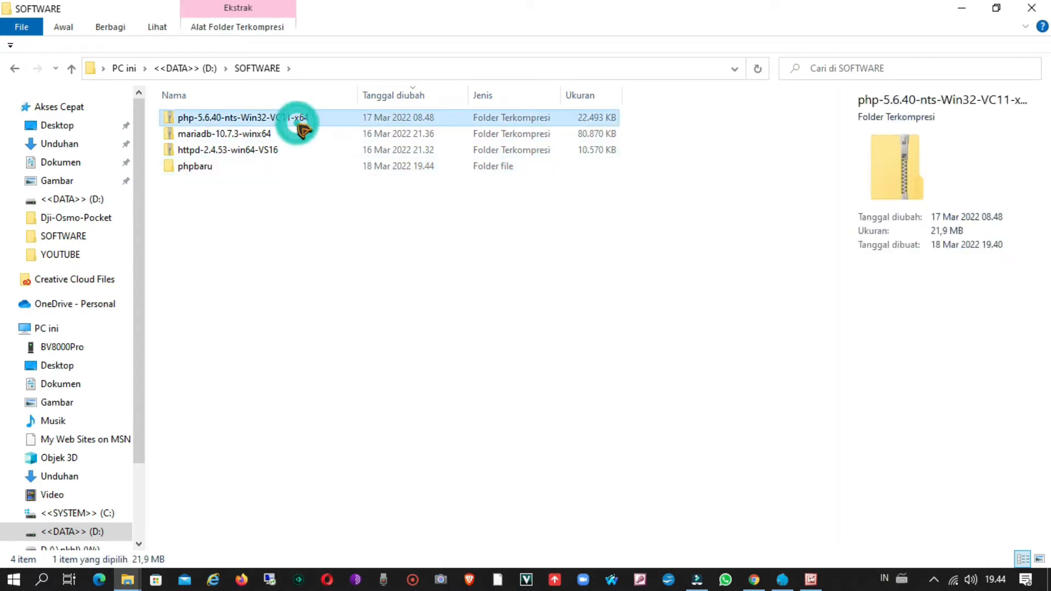
right_click(299, 126)
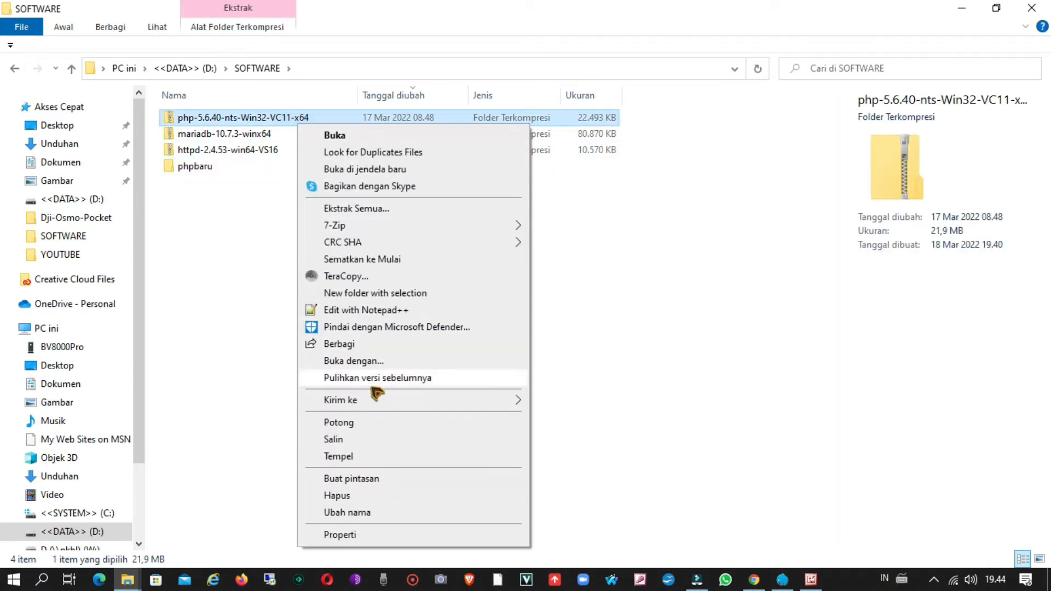
left_click(376, 426)
double_click(211, 166)
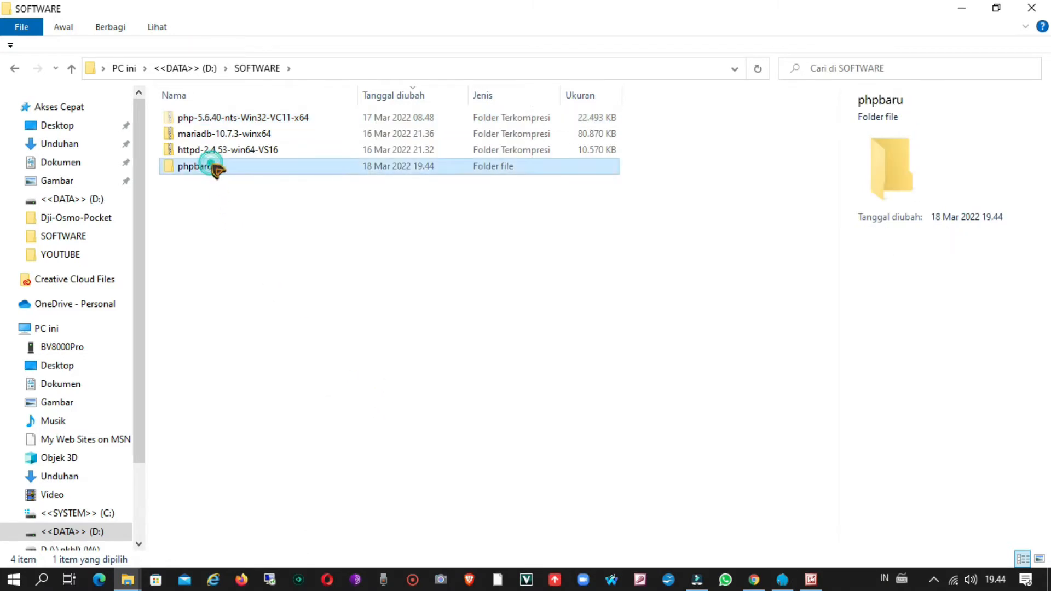
right_click(214, 167)
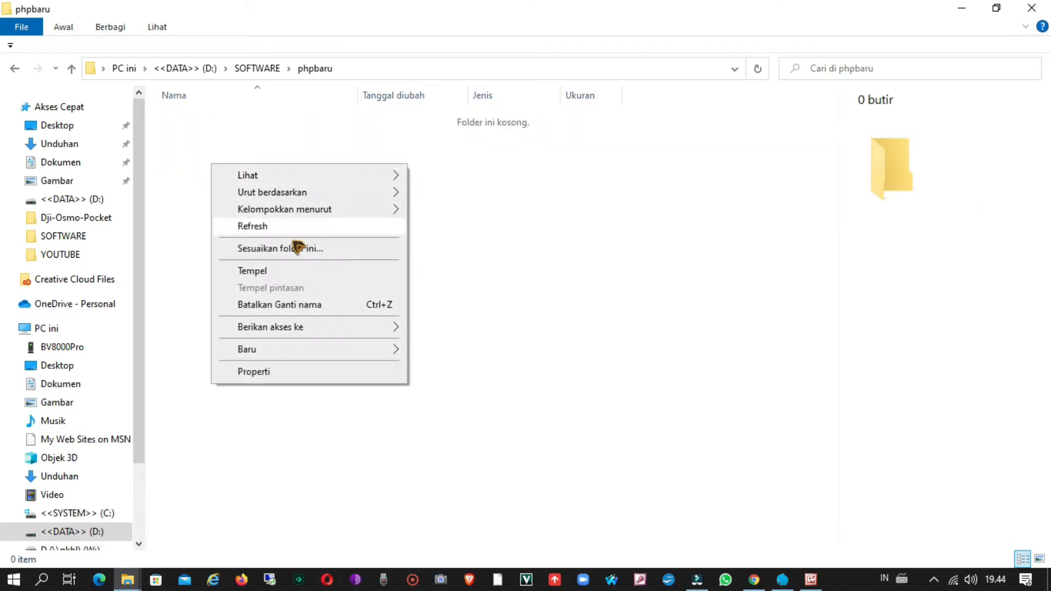
left_click(301, 272)
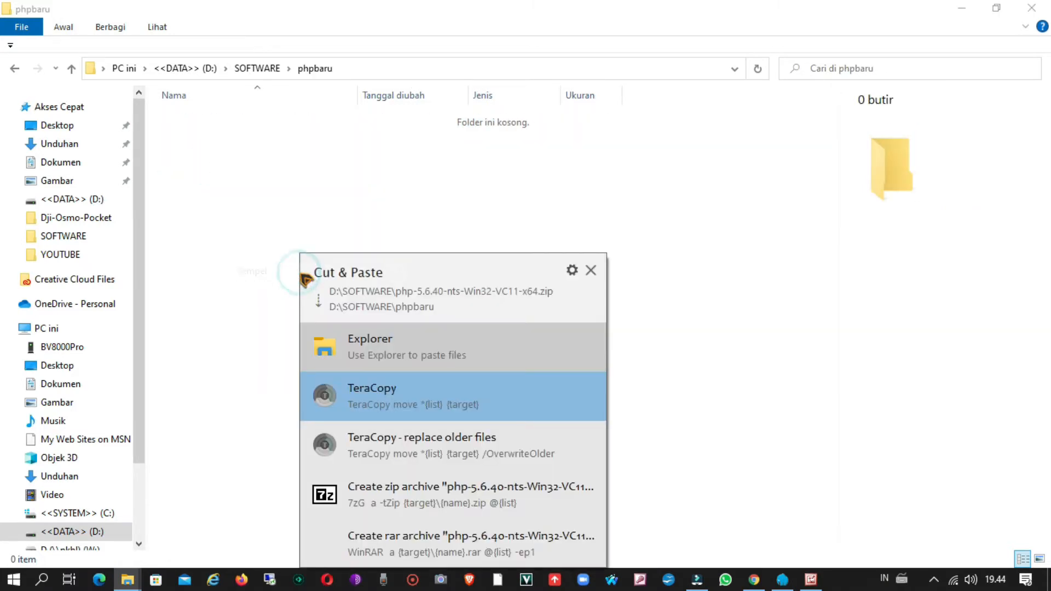
left_click(368, 335)
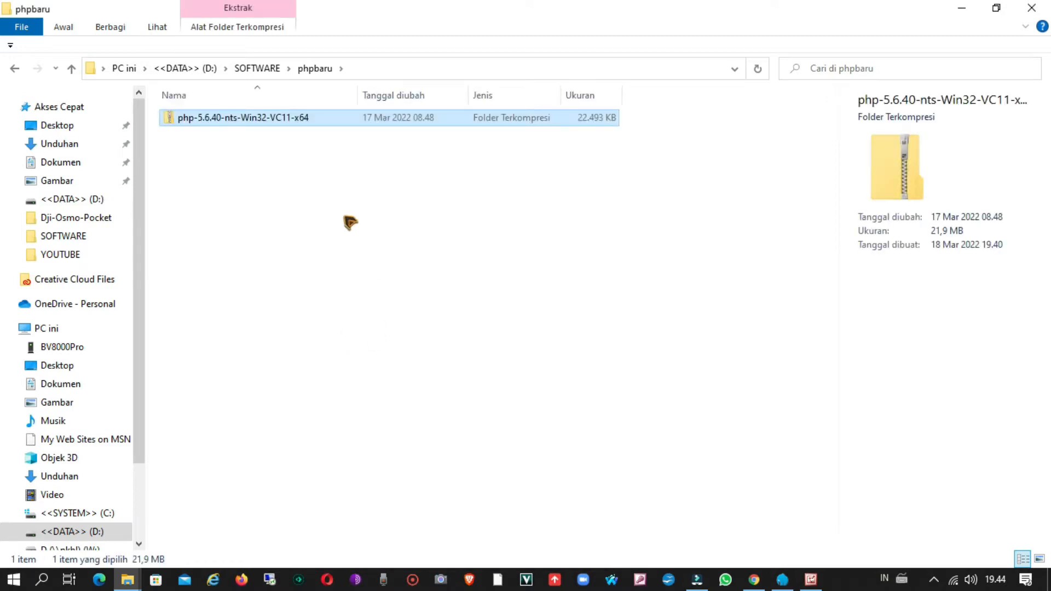
Extract the whole PHP archive to D:\SOFTWARE\phpbaru\php-5.6.40-nts-Win32-VC11-x64 and close the window showing the extracted files.
right_click(325, 122)
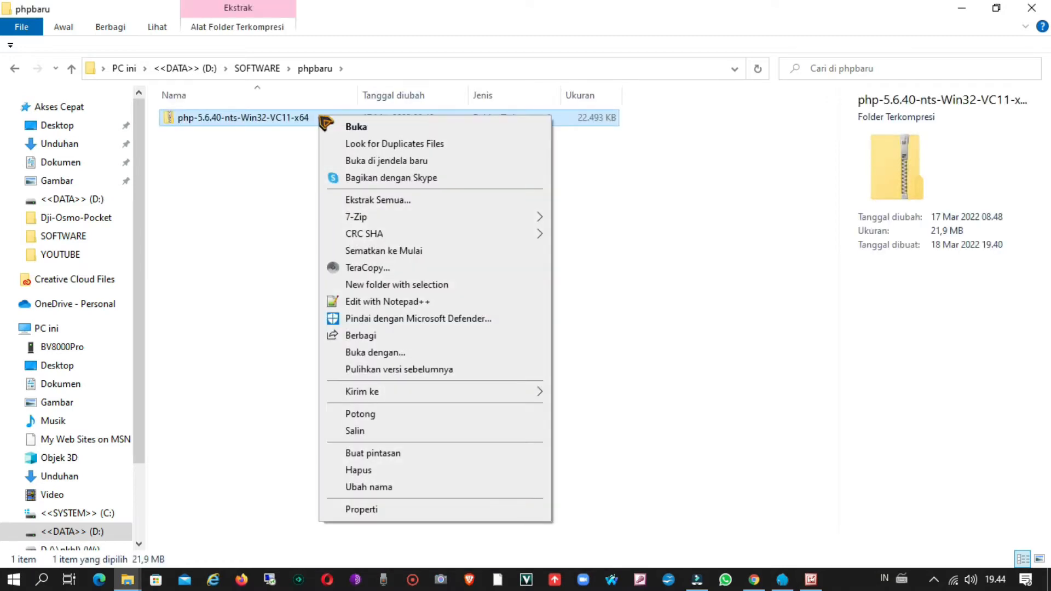
mouse_move(436, 219)
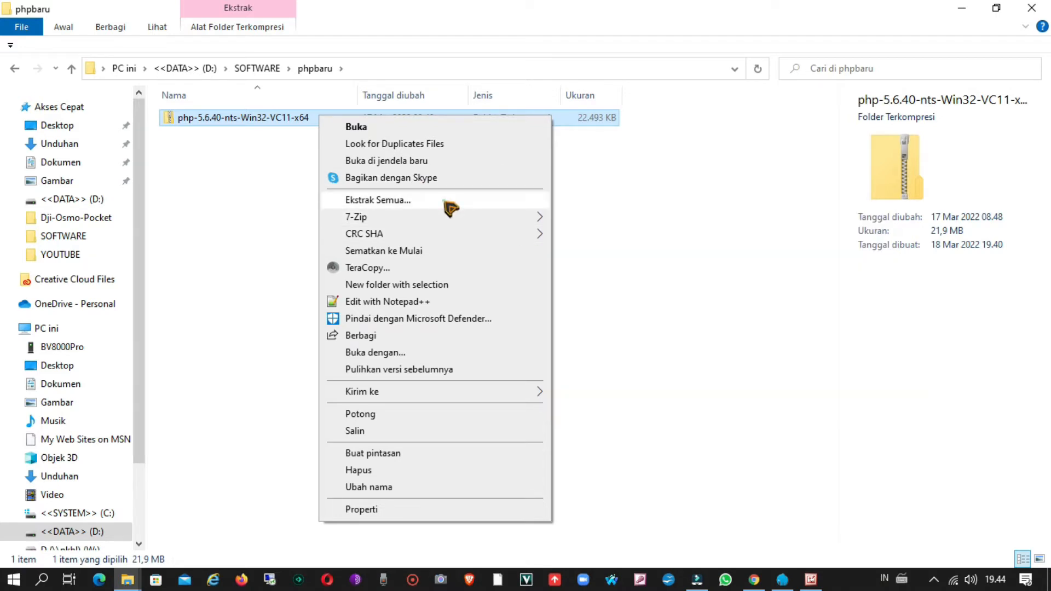
left_click(447, 203)
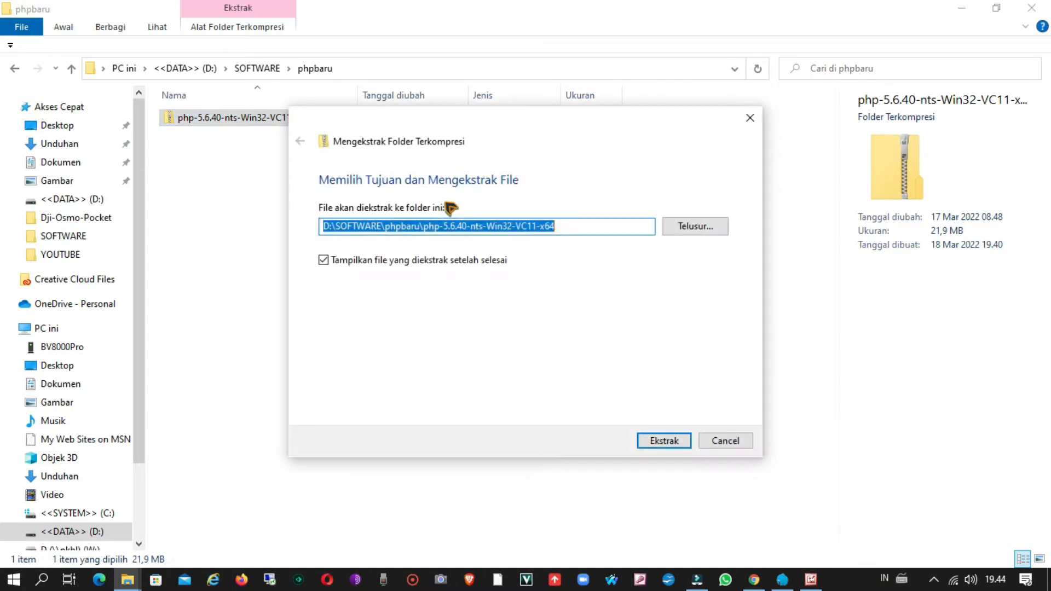
left_click(651, 443)
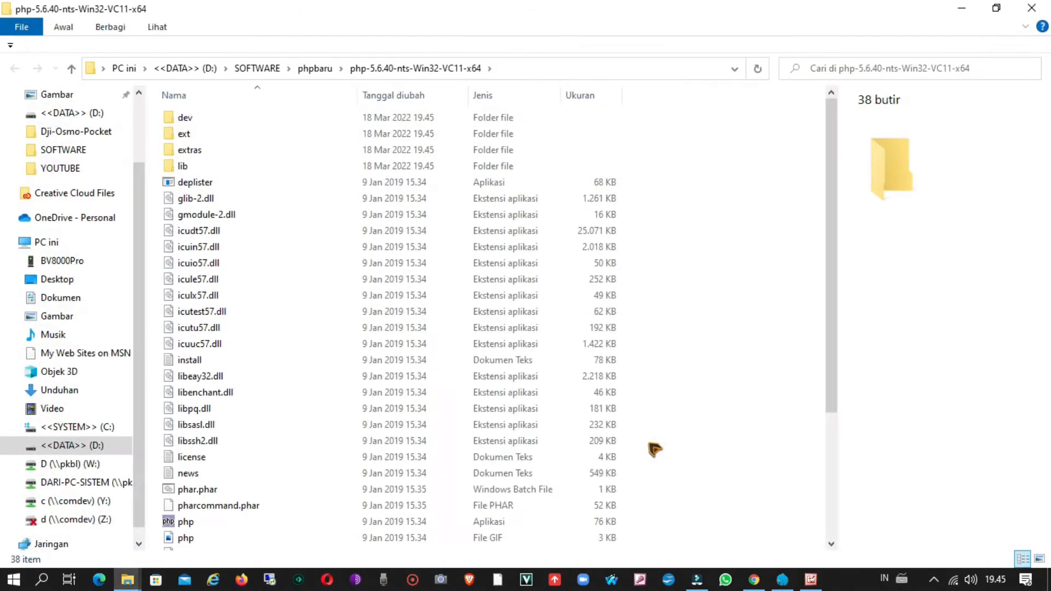
left_click(1032, 9)
Check the contents of the extracted php-5.6.40-nts-Win32-VC11-x64 folder and return to phpbaru.
left_click(247, 233)
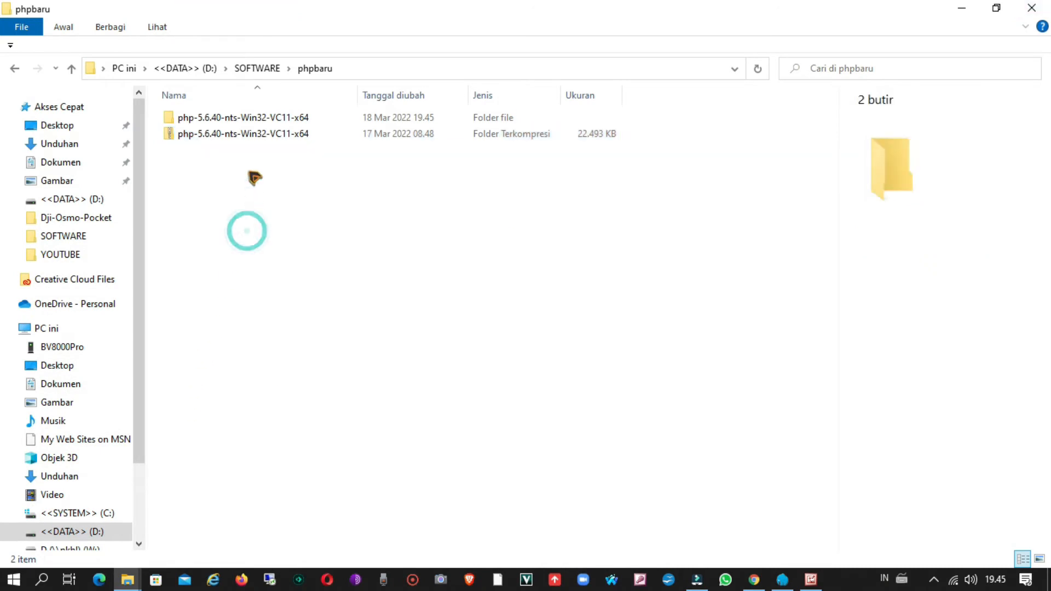
left_click(241, 122)
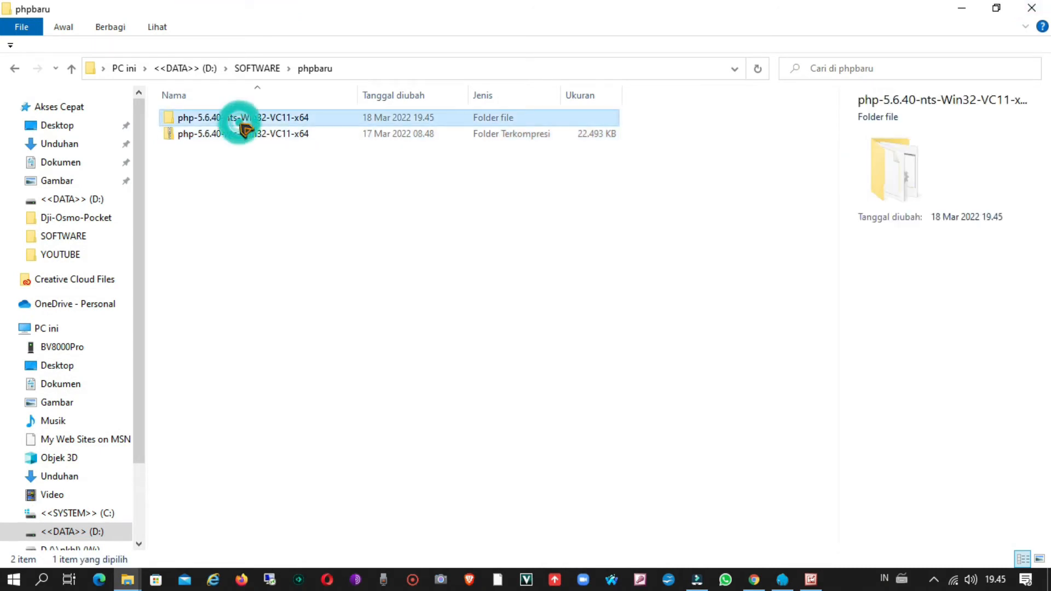
double_click(242, 126)
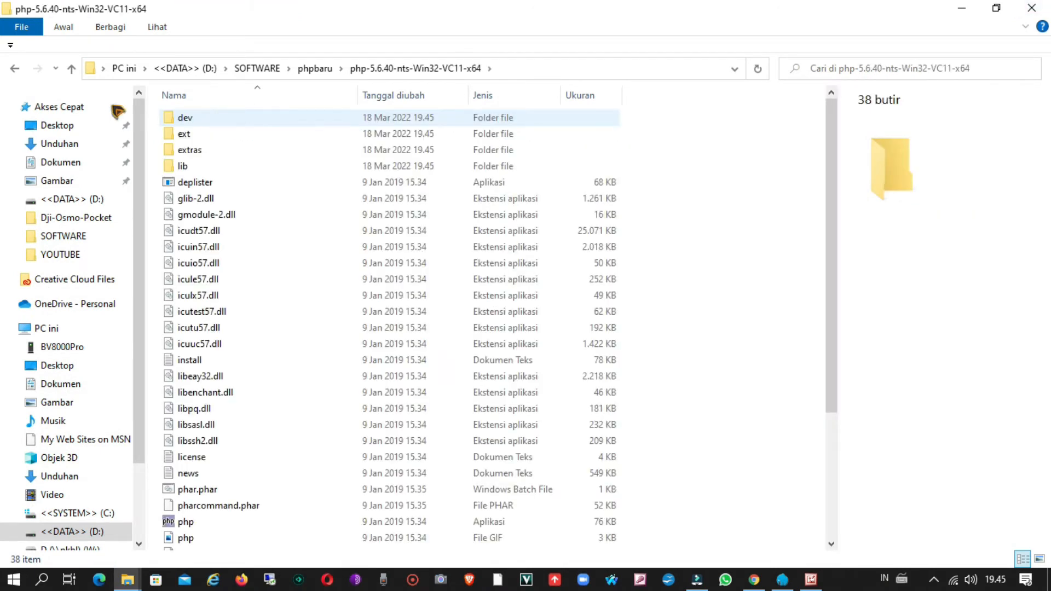
left_click(15, 69)
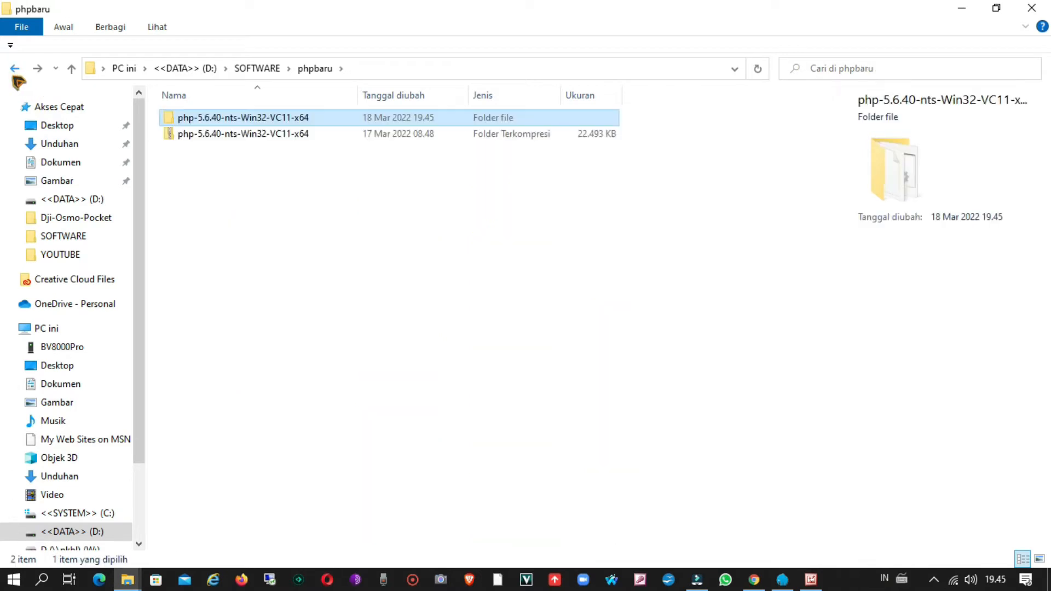
left_click(227, 182)
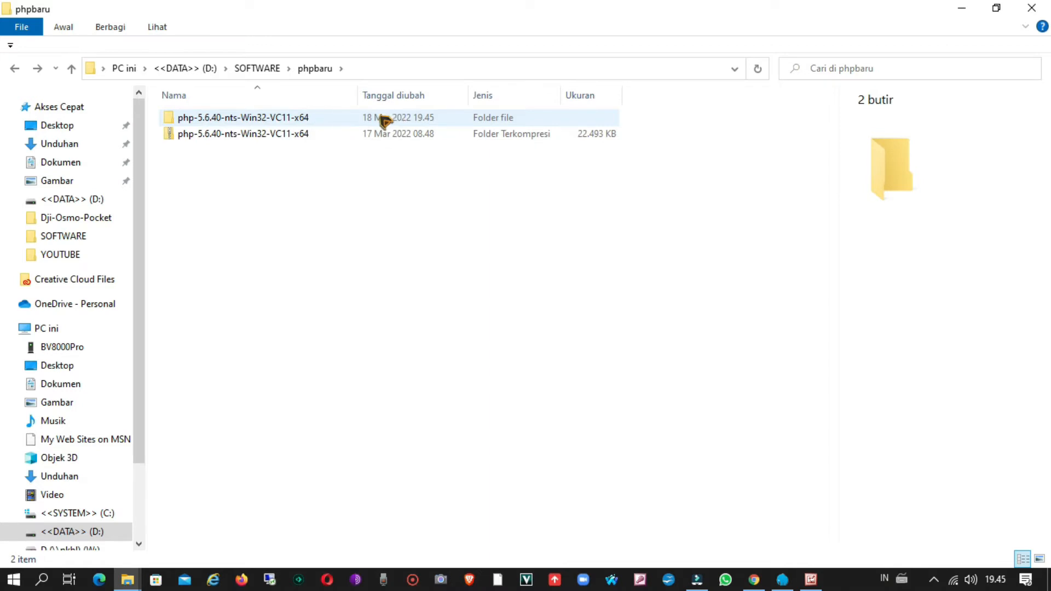
Return to the SOFTWARE folder and create a folder named apache there.
left_click(16, 69)
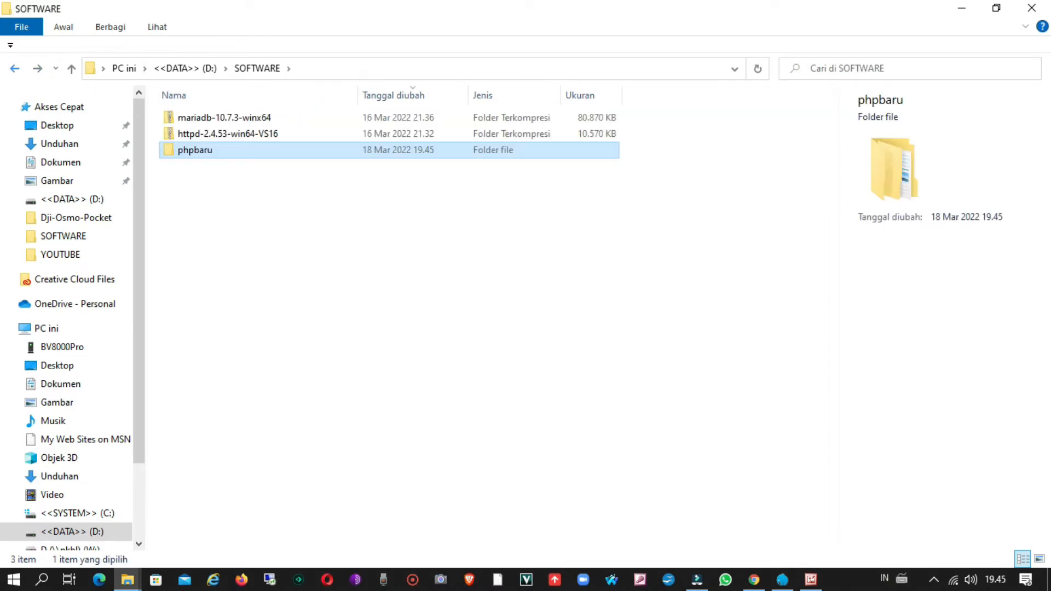
right_click(221, 195)
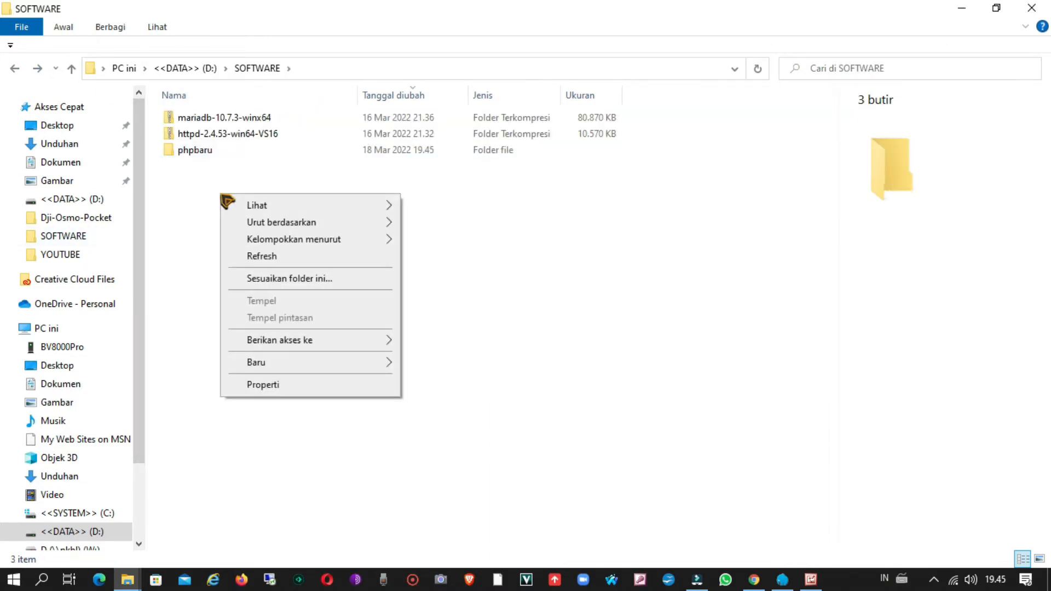
mouse_move(353, 365)
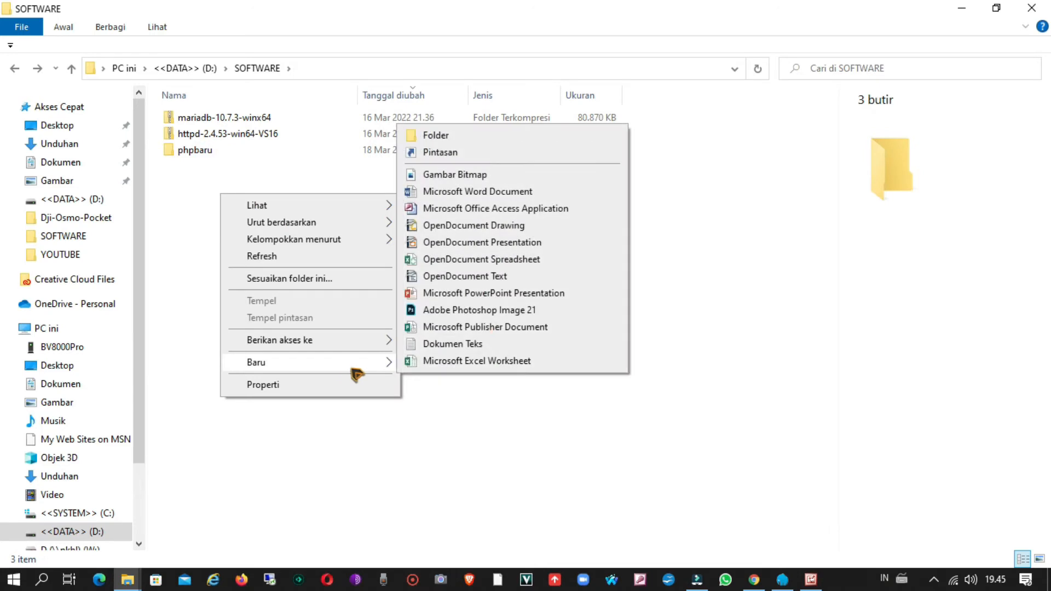
left_click(500, 137)
type("apache")
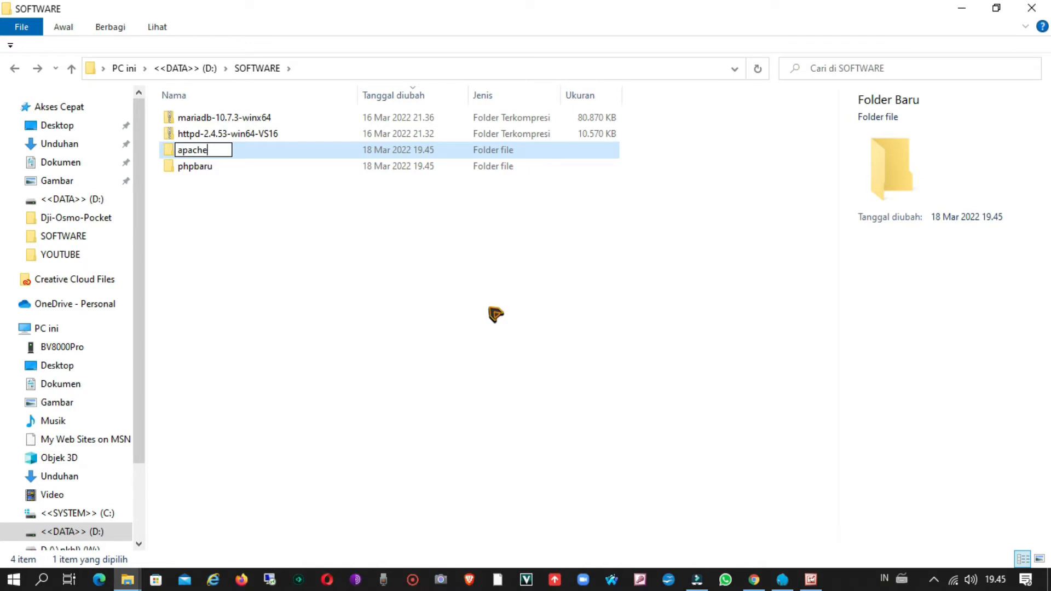
left_click(489, 309)
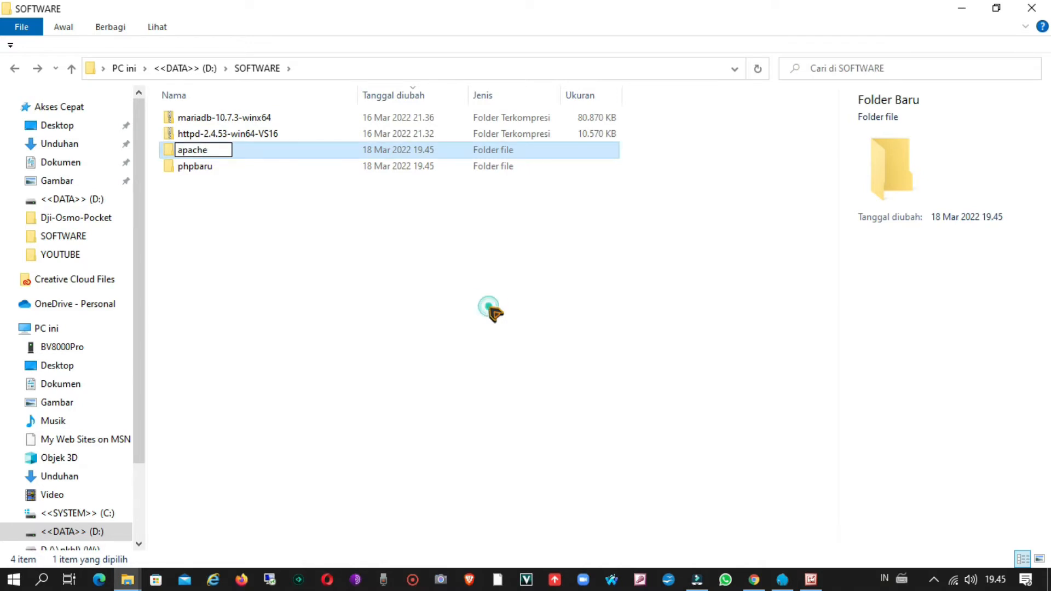
Move the httpd-2.4.53-win64-VS16 archive from SOFTWARE into the apache folder.
left_click(248, 135)
right_click(249, 138)
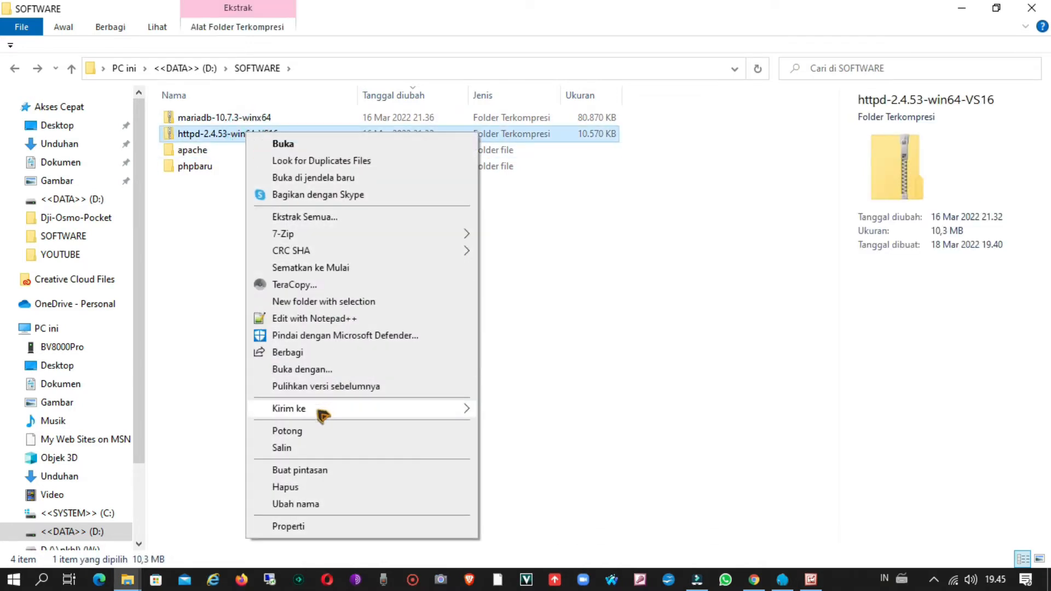
left_click(319, 436)
double_click(218, 153)
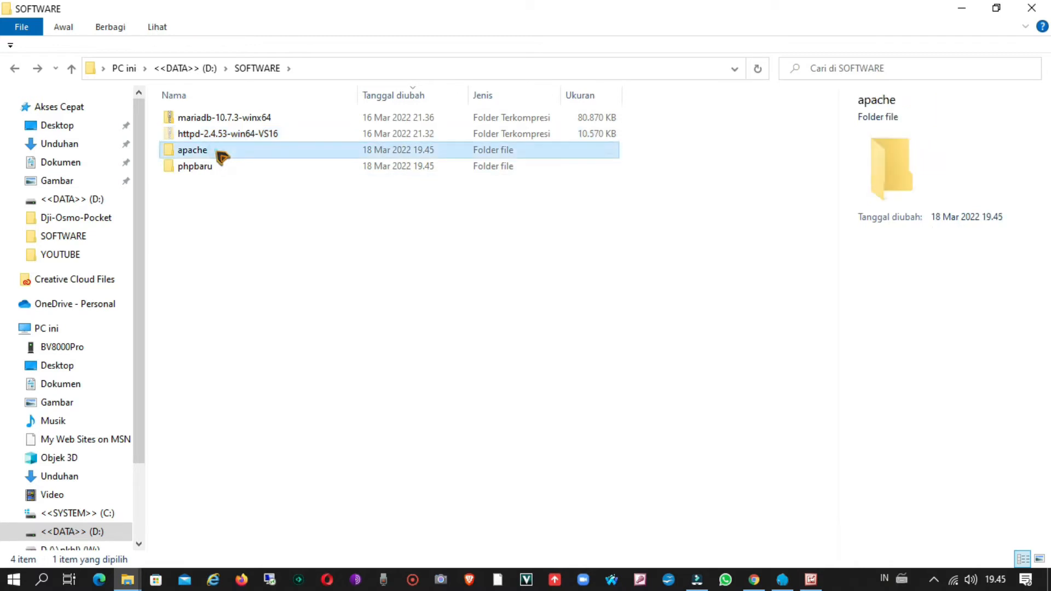
right_click(218, 154)
left_click(286, 258)
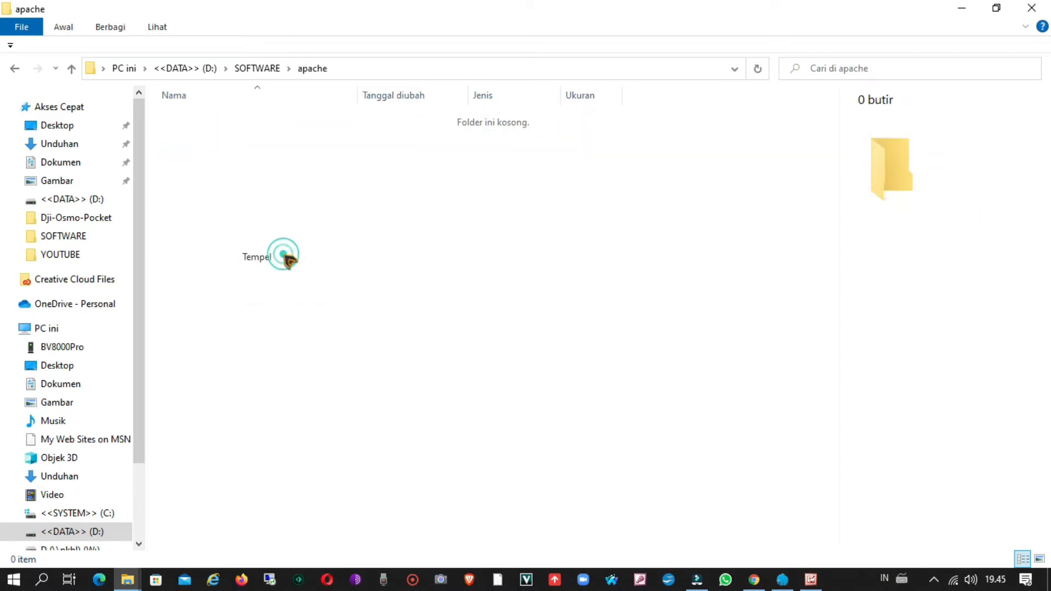
left_click(405, 342)
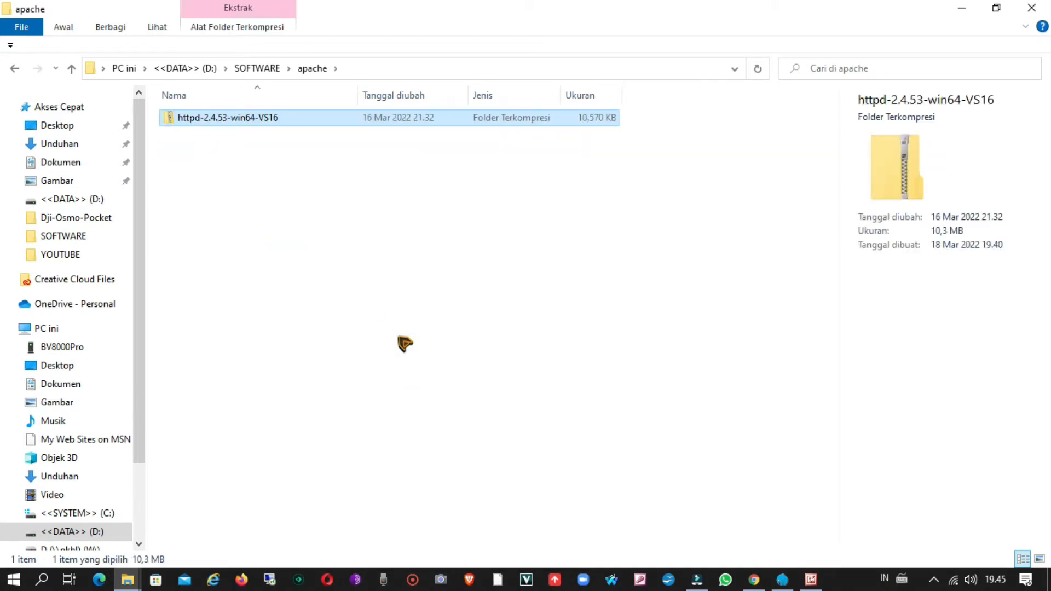
Extract the whole httpd archive to D:\SOFTWARE\apache\httpd-2.4.53-win64-VS16 and close the window showing the extracted files.
right_click(324, 127)
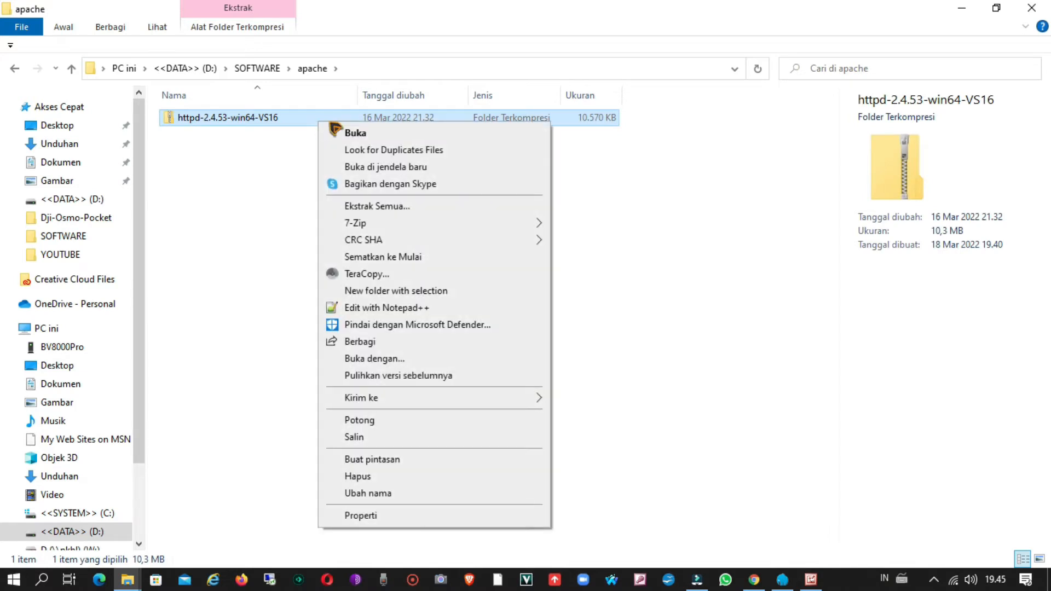
left_click(416, 207)
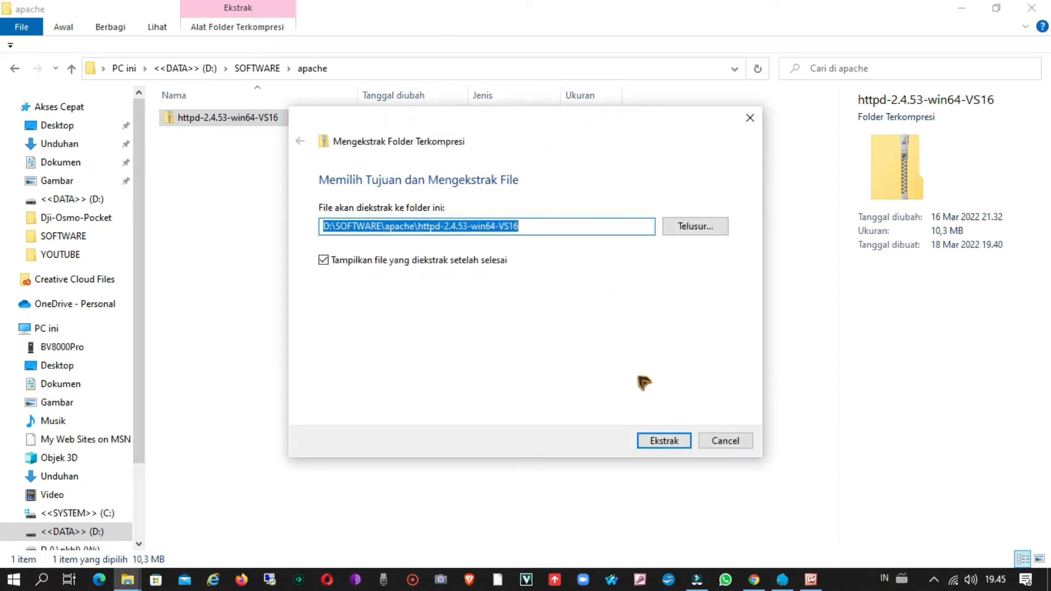
left_click(663, 441)
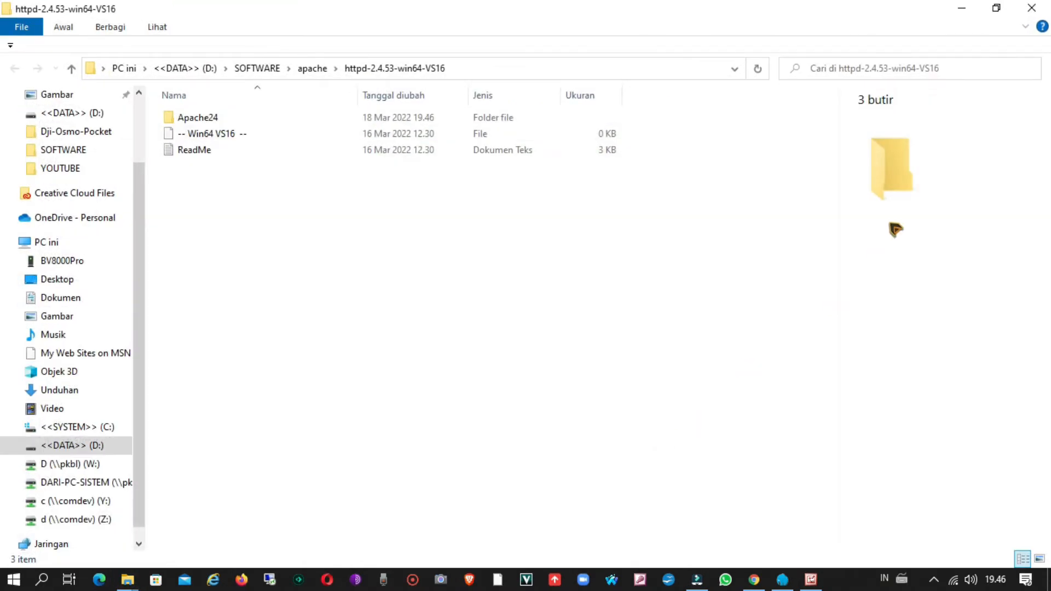
left_click_drag(749, 15, 562, 268)
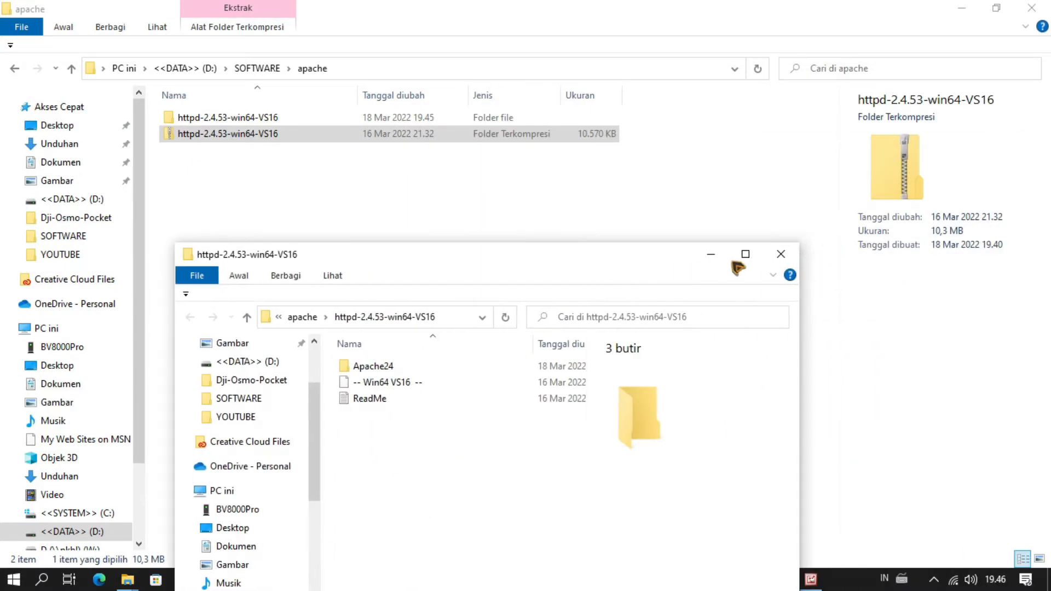
left_click(781, 254)
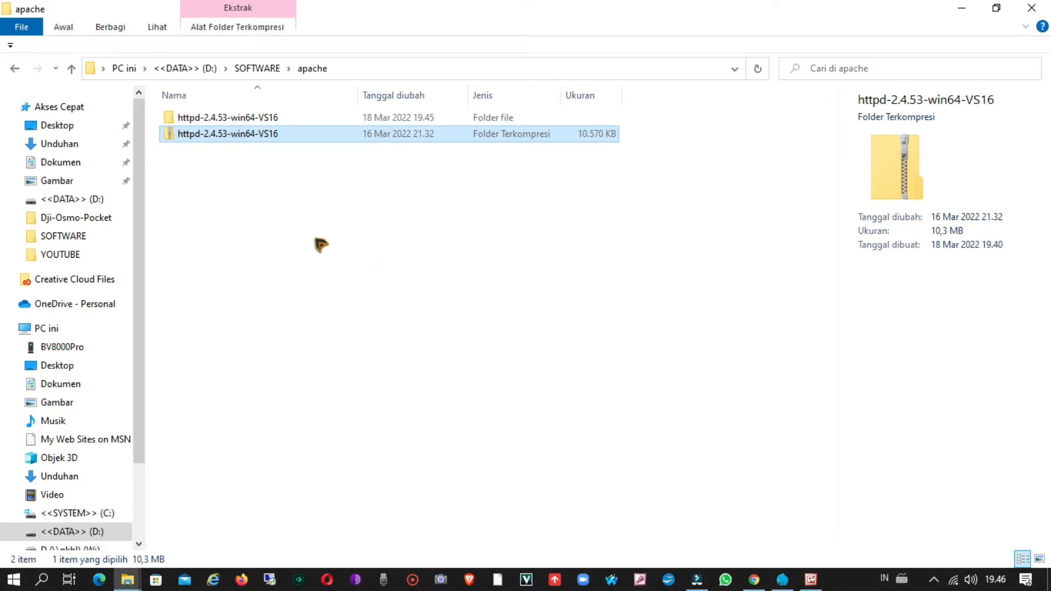
Check the contents of the Apache24 folder inside the extracted httpd-2.4.53-win64-VS16 folder and return to apache.
left_click(263, 120)
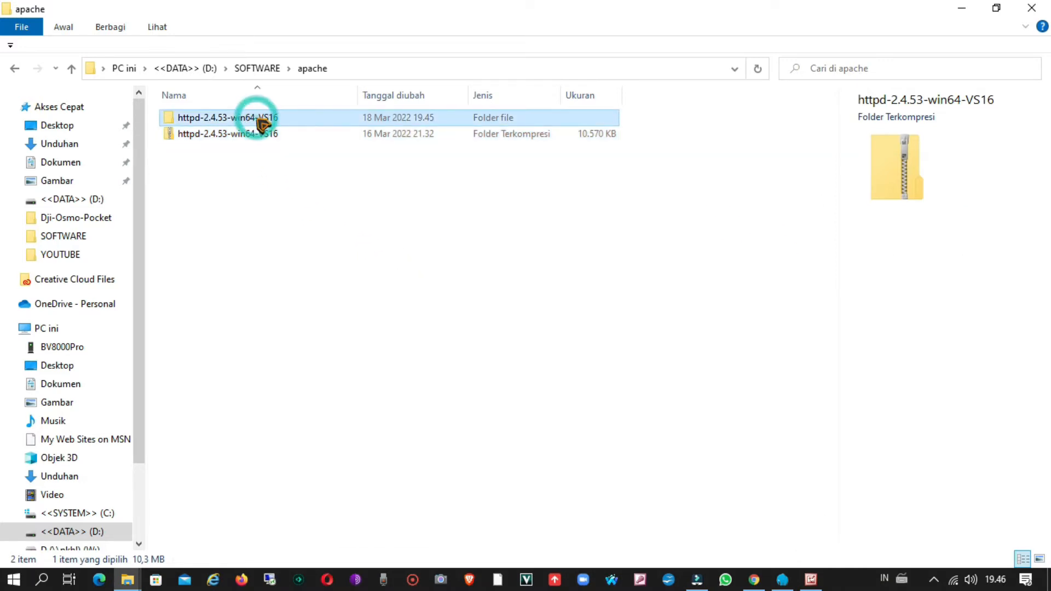
double_click(262, 121)
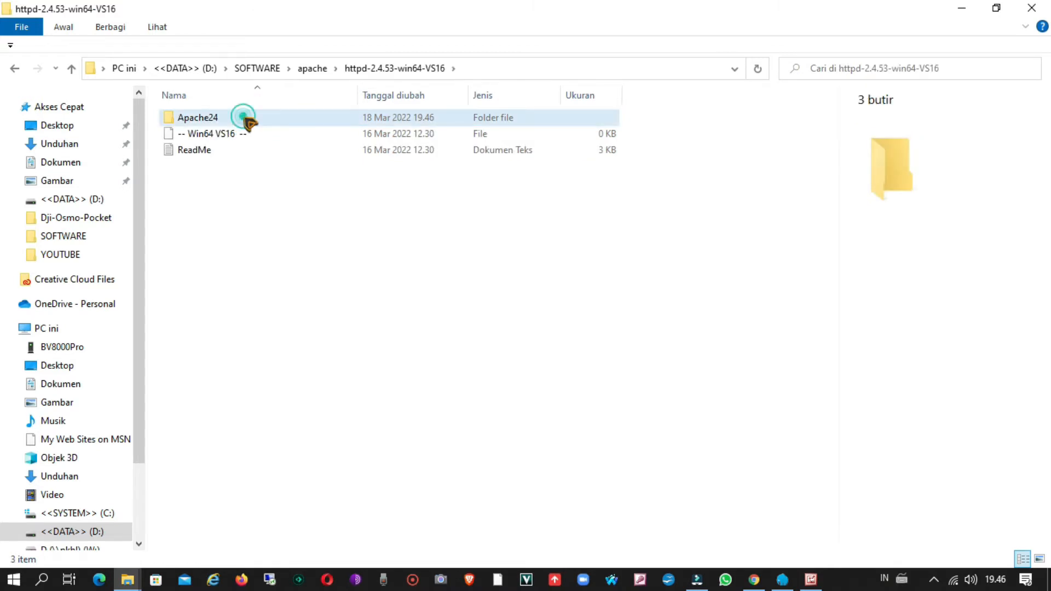
left_click(247, 119)
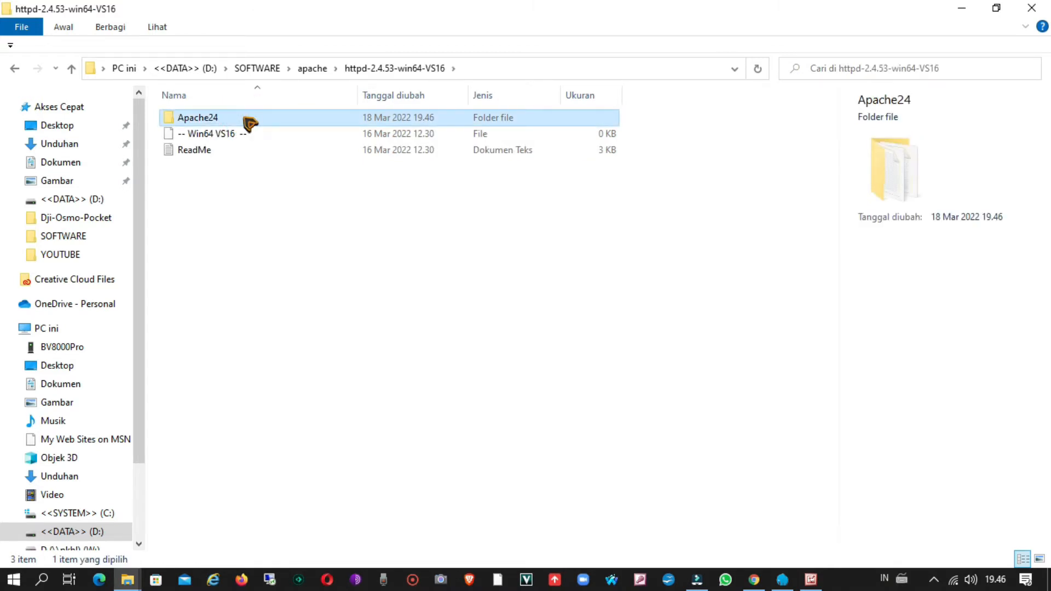
double_click(246, 121)
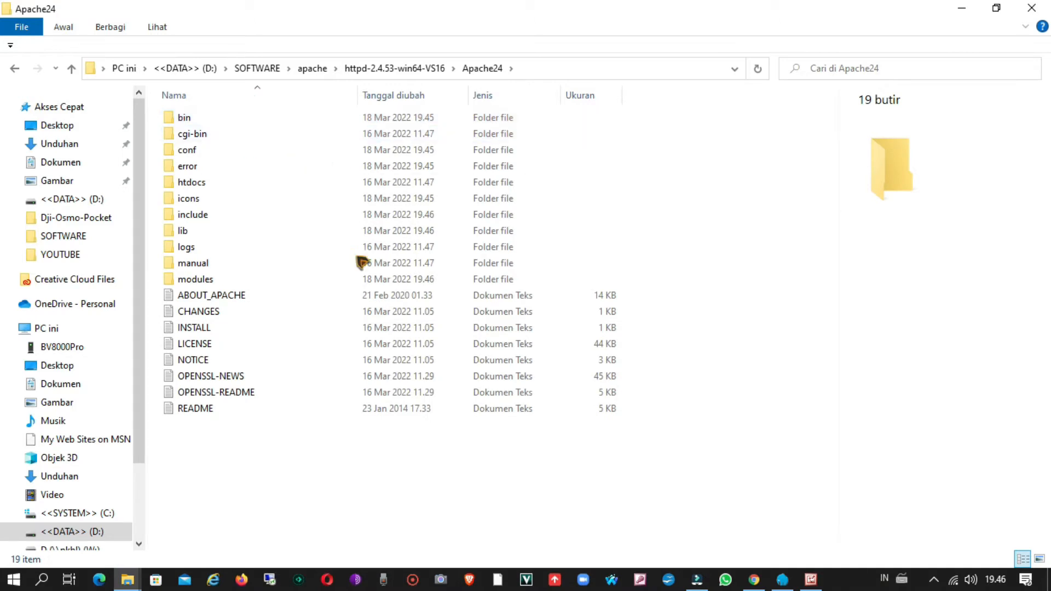
left_click(14, 70)
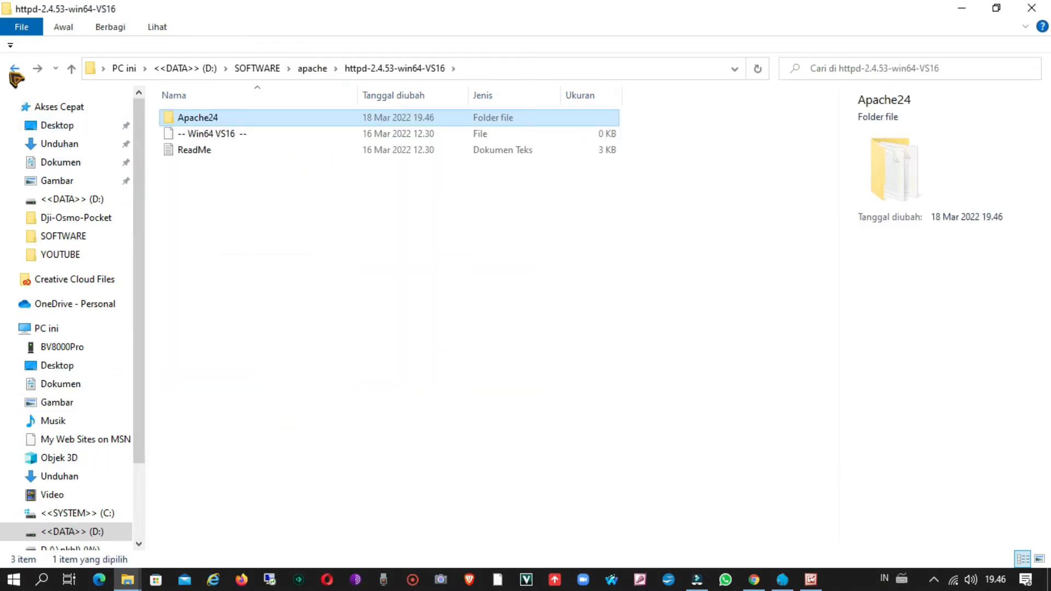
left_click(14, 70)
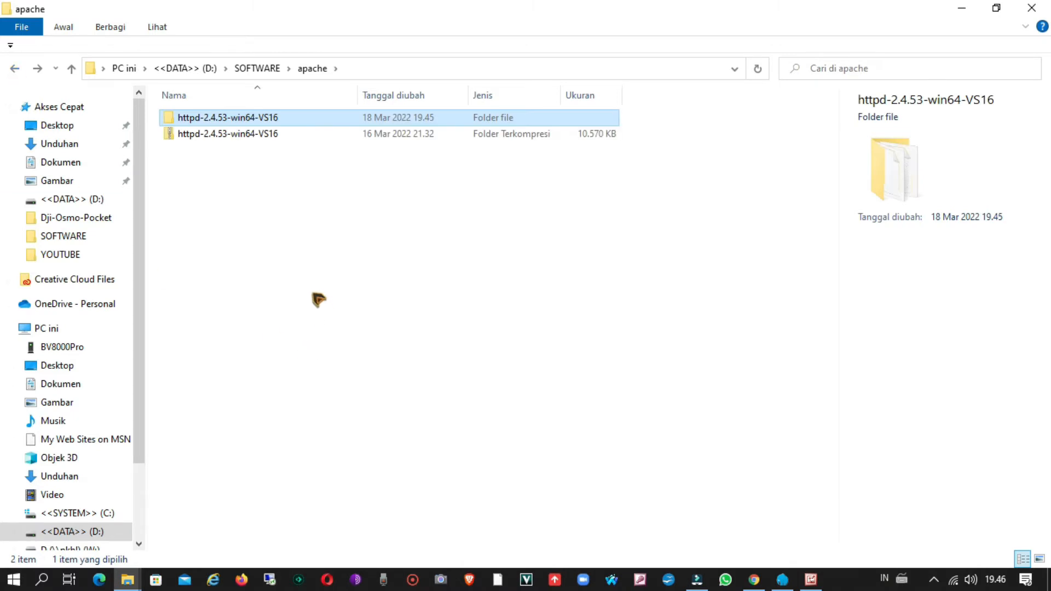
Copy the name of the extracted httpd-2.4.53-win64-VS16 folder to the clipboard, leaving the folder itself unrenamed.
right_click(234, 117)
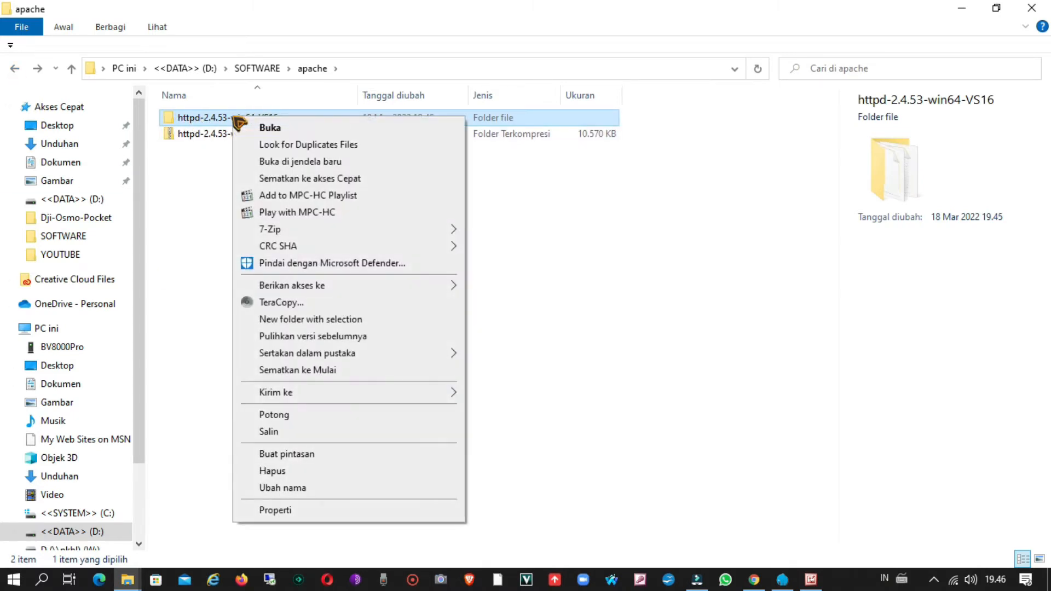
left_click(283, 488)
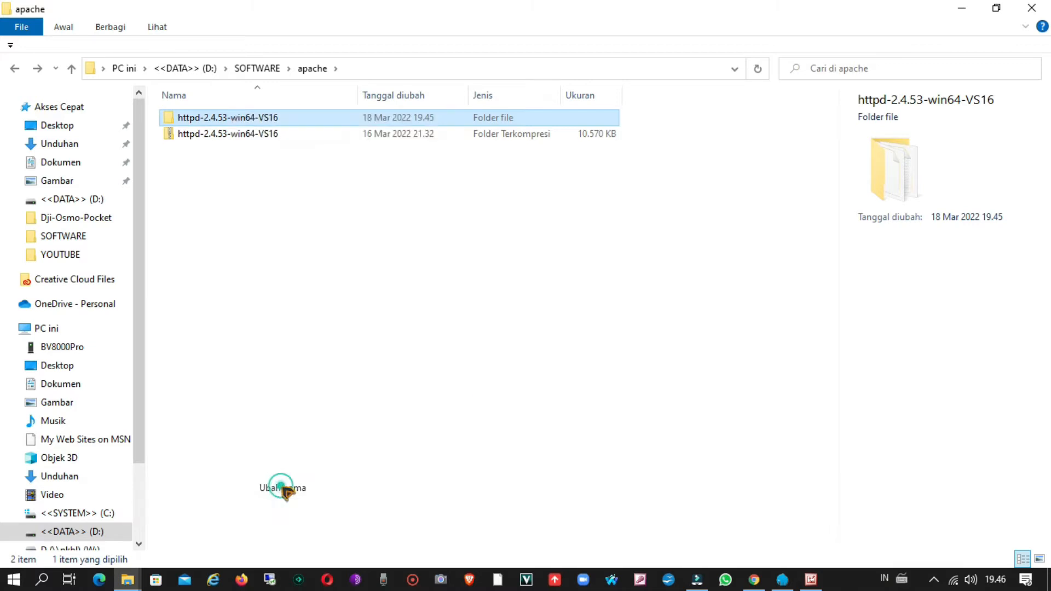
right_click(235, 117)
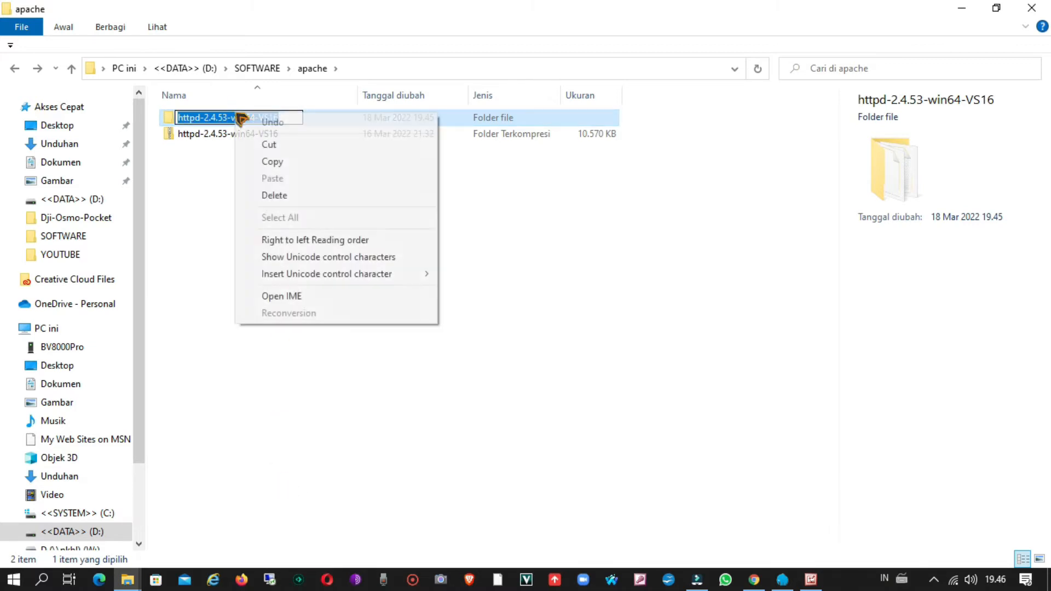
left_click(290, 161)
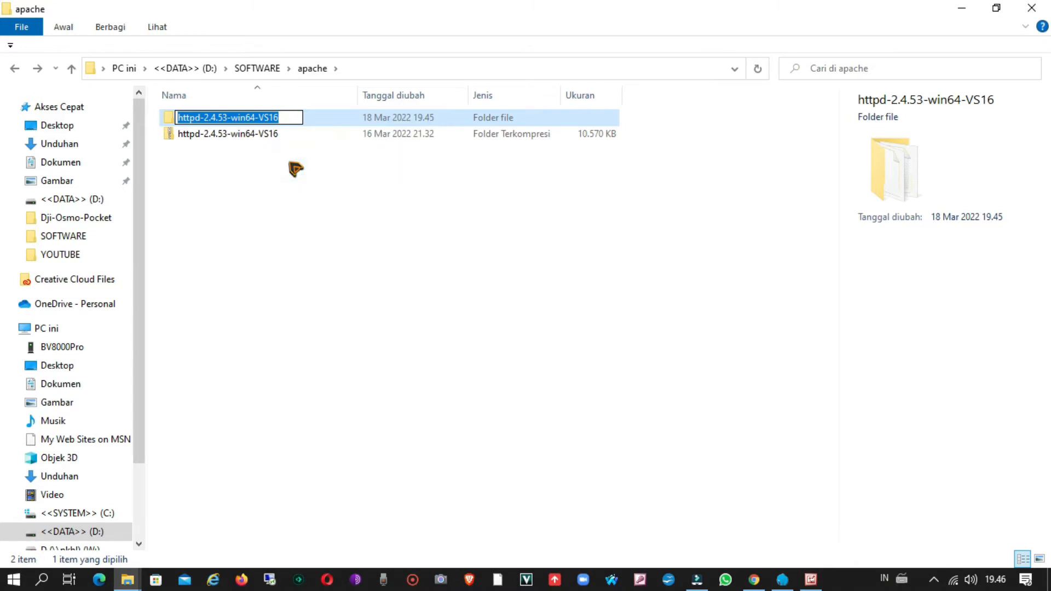
left_click(293, 167)
left_click(281, 157)
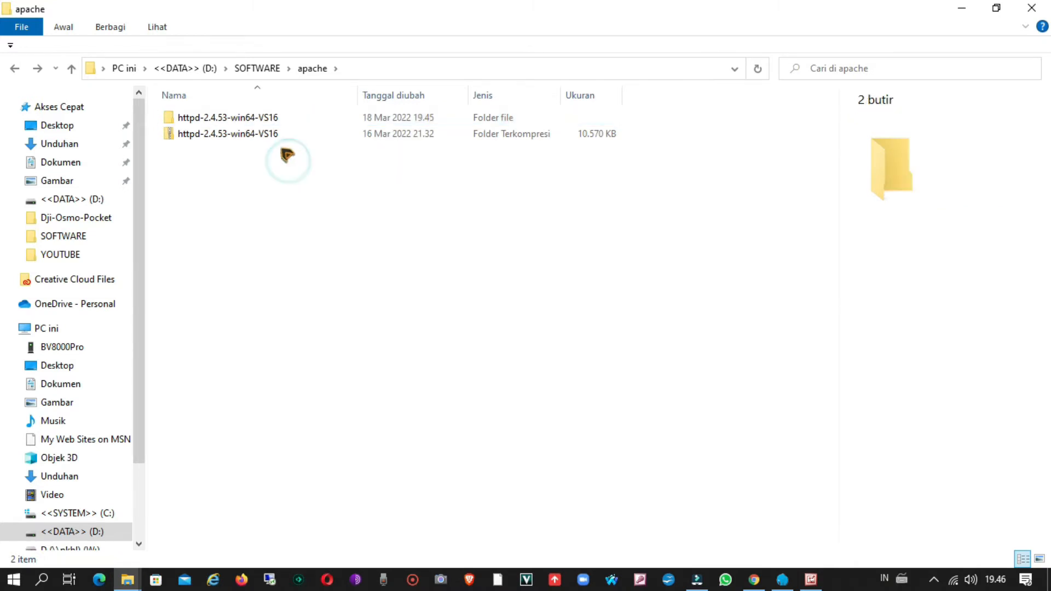
Rename the inner Apache24 folder as httpd-2.4.53-win64-VS16 by pasting the copied name, check it, and return to the apache folder.
double_click(272, 121)
left_click(251, 120)
right_click(250, 121)
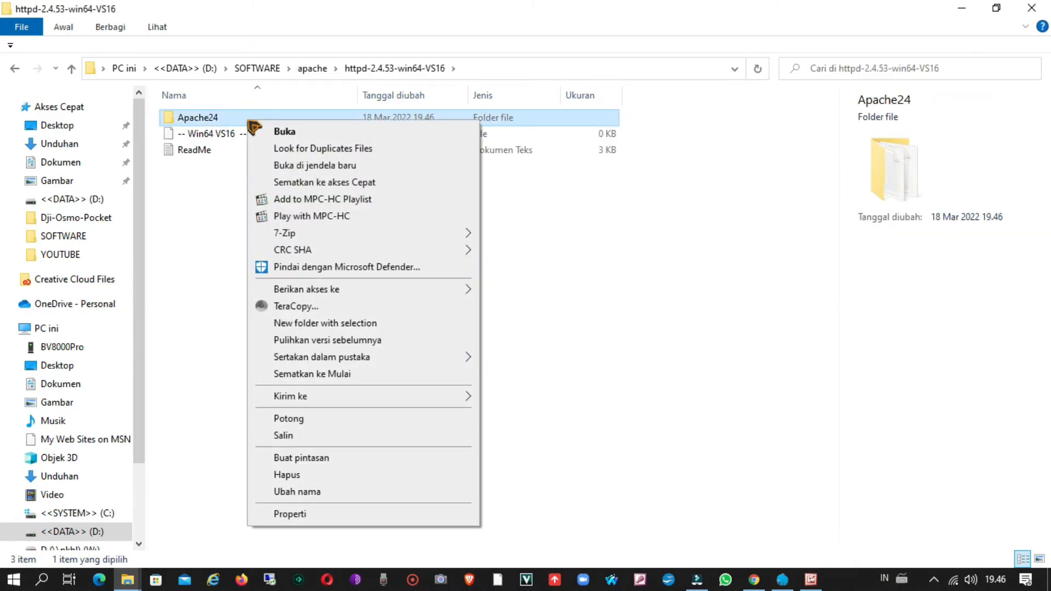
left_click(314, 493)
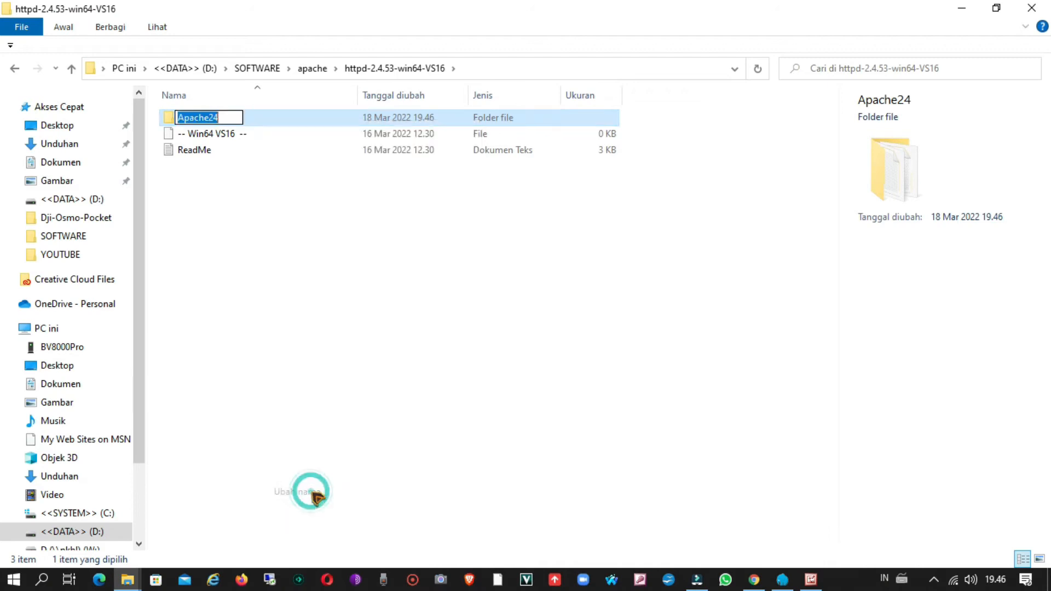
right_click(207, 119)
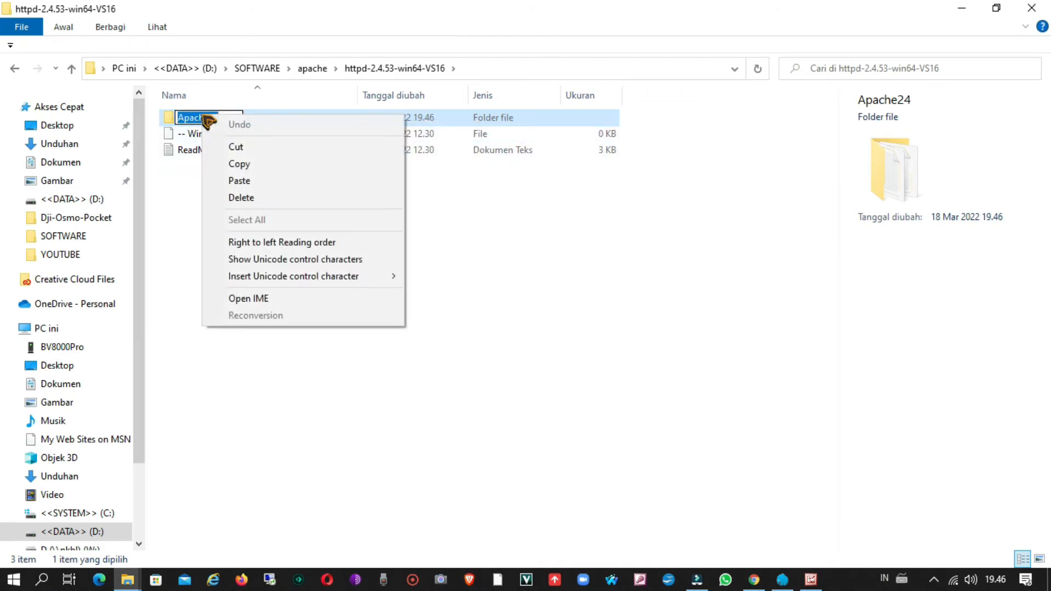
left_click(277, 181)
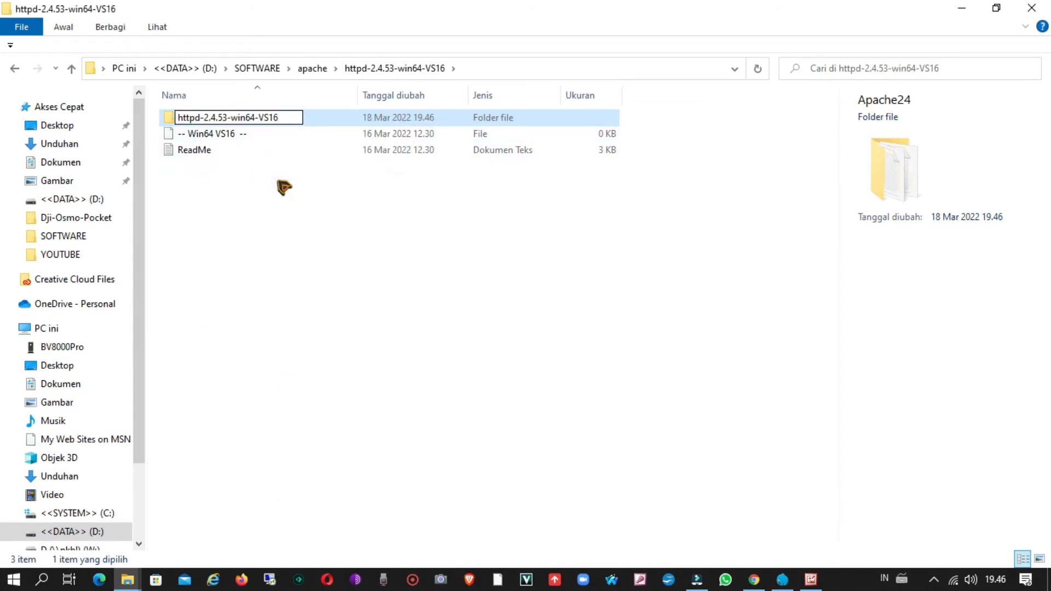
left_click(285, 227)
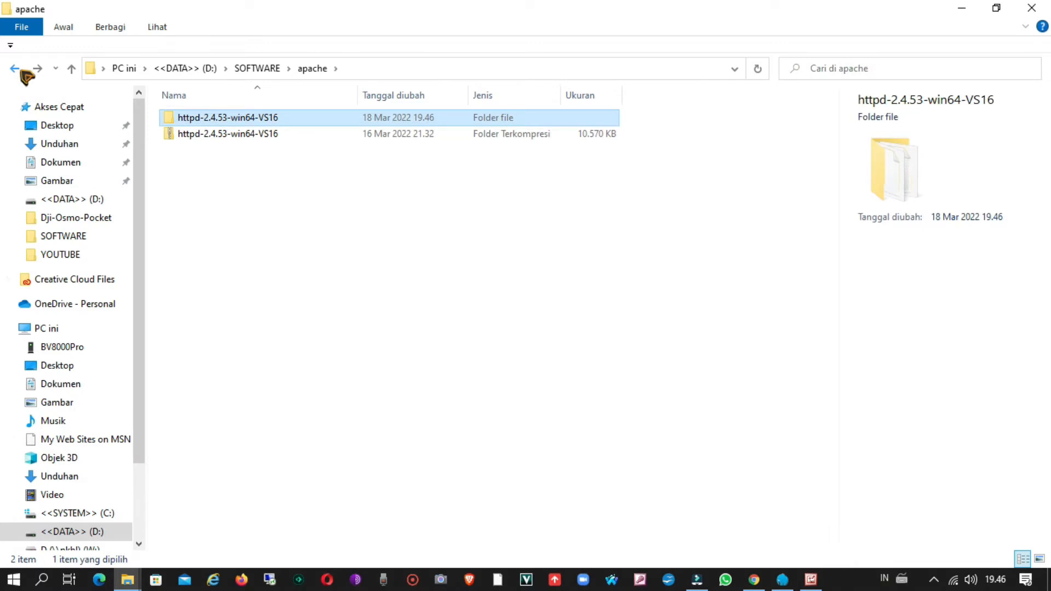
double_click(224, 121)
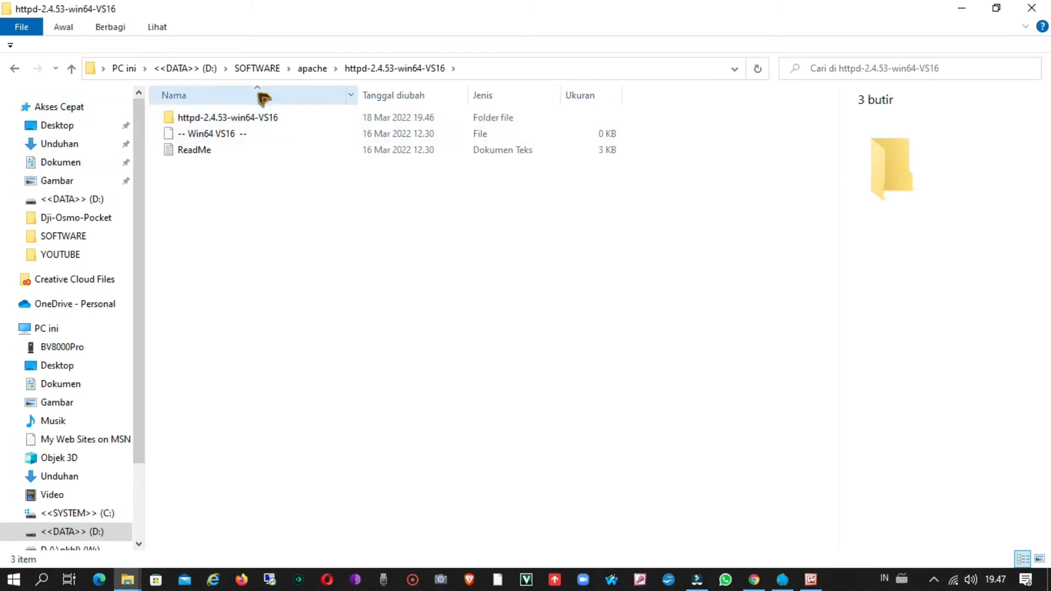
key("alt+Left")
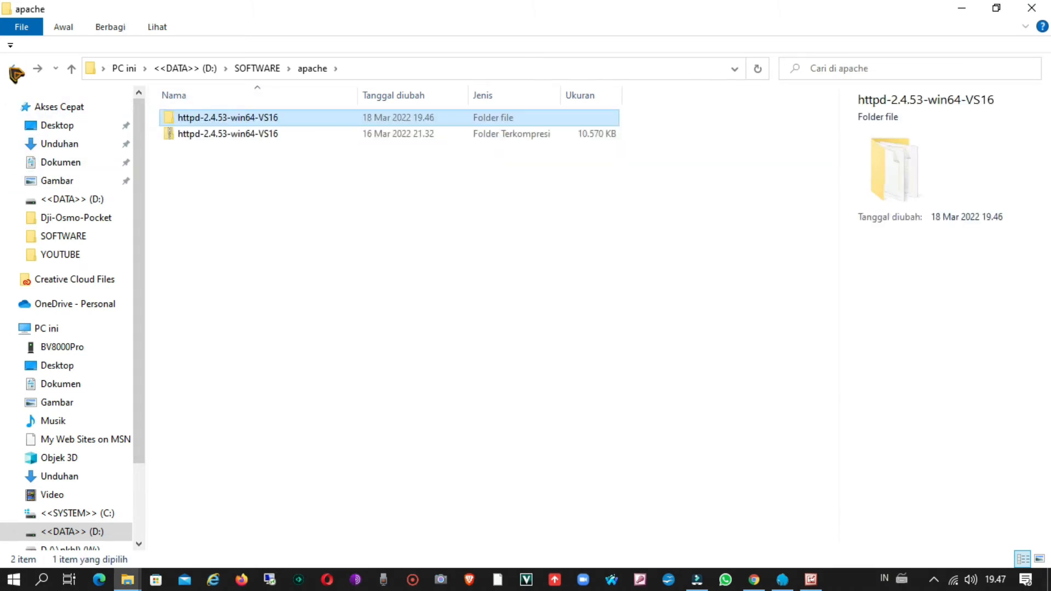
Return to the SOFTWARE folder on drive D and create a new folder there.
left_click(16, 72)
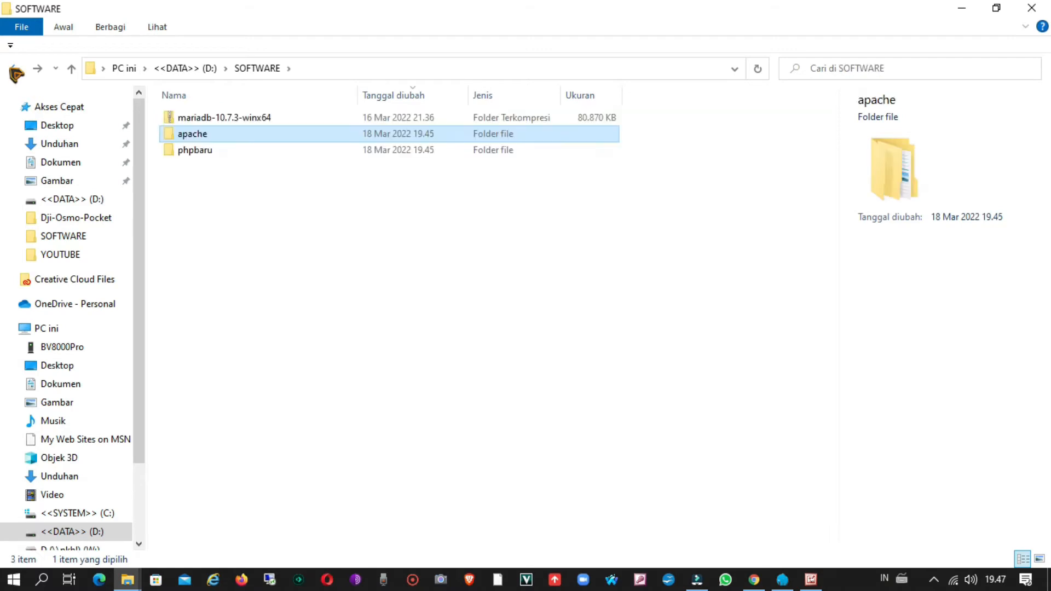
left_click(272, 119)
right_click(258, 214)
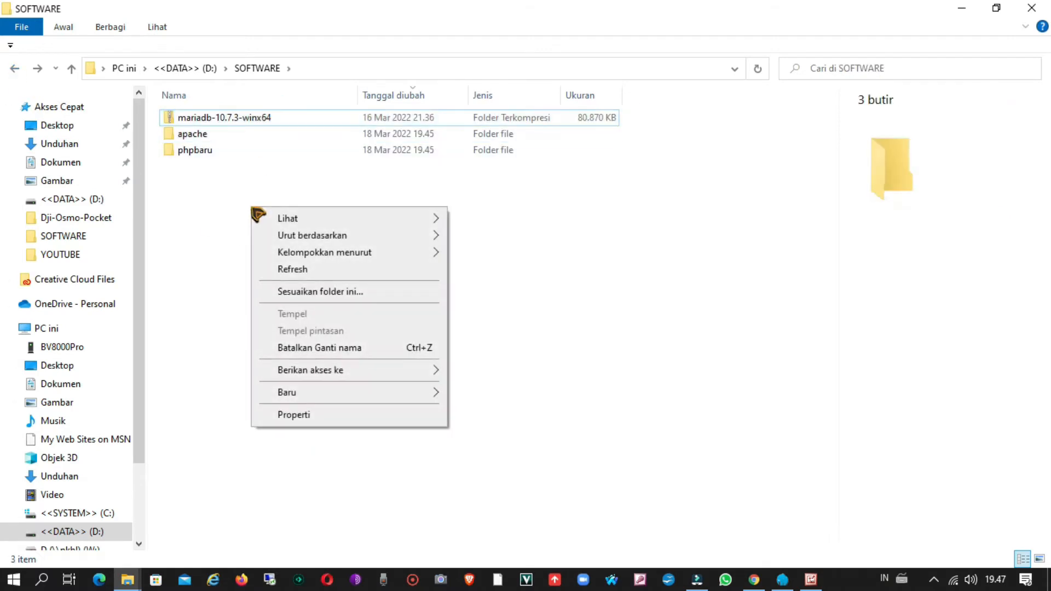
mouse_move(399, 393)
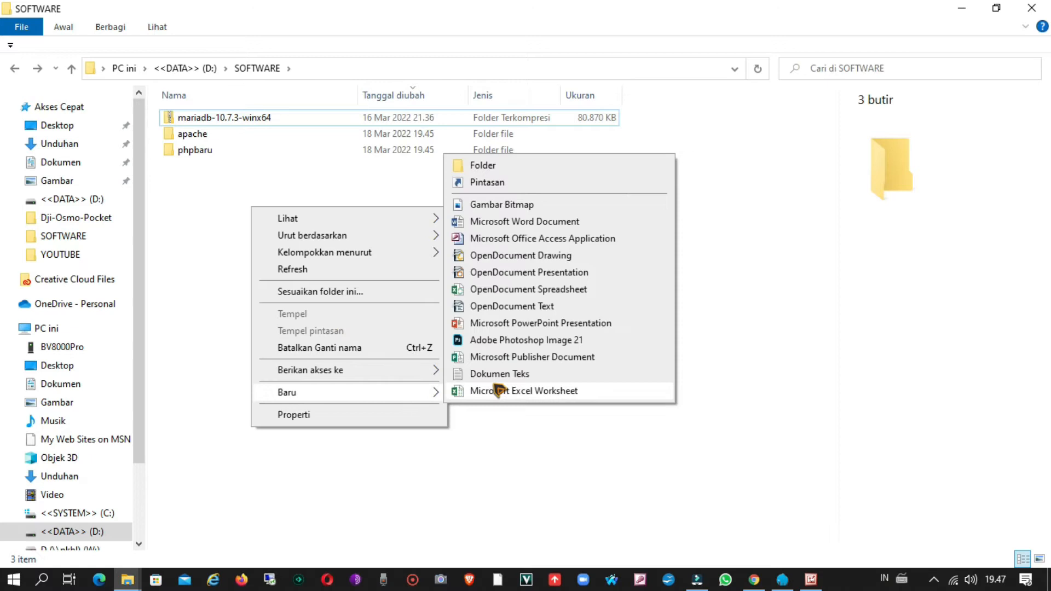
left_click(524, 170)
left_click(522, 171)
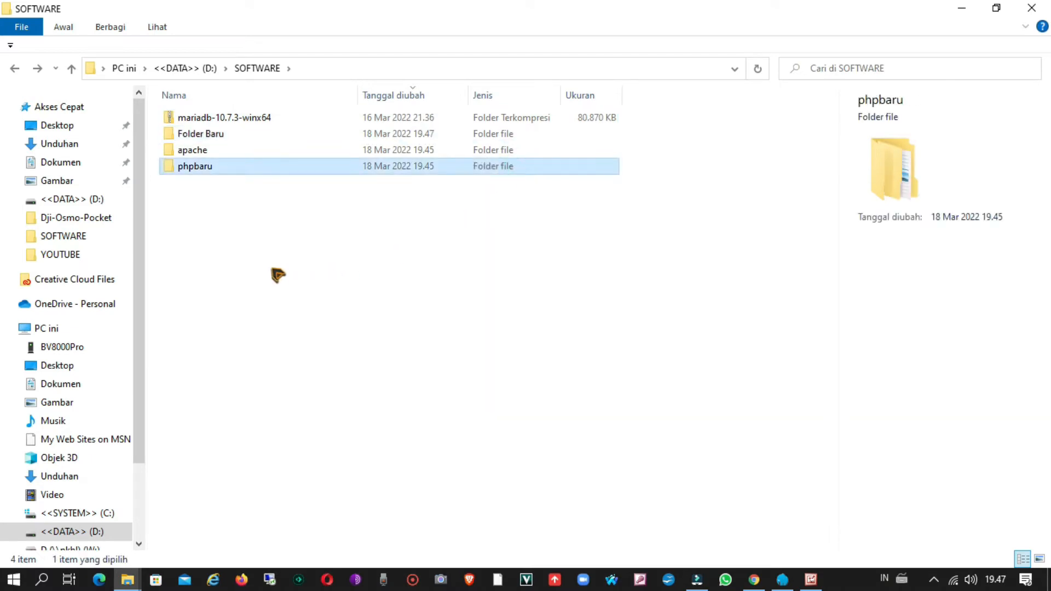
Rename the new folder in SOFTWARE as mariadb.
left_click(242, 133)
right_click(244, 129)
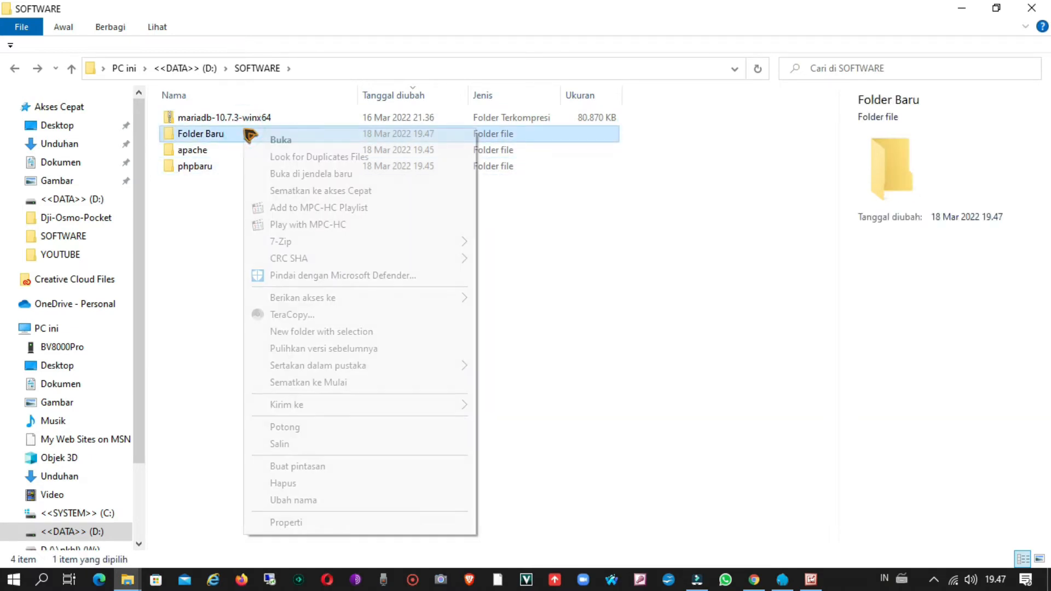
left_click(305, 500)
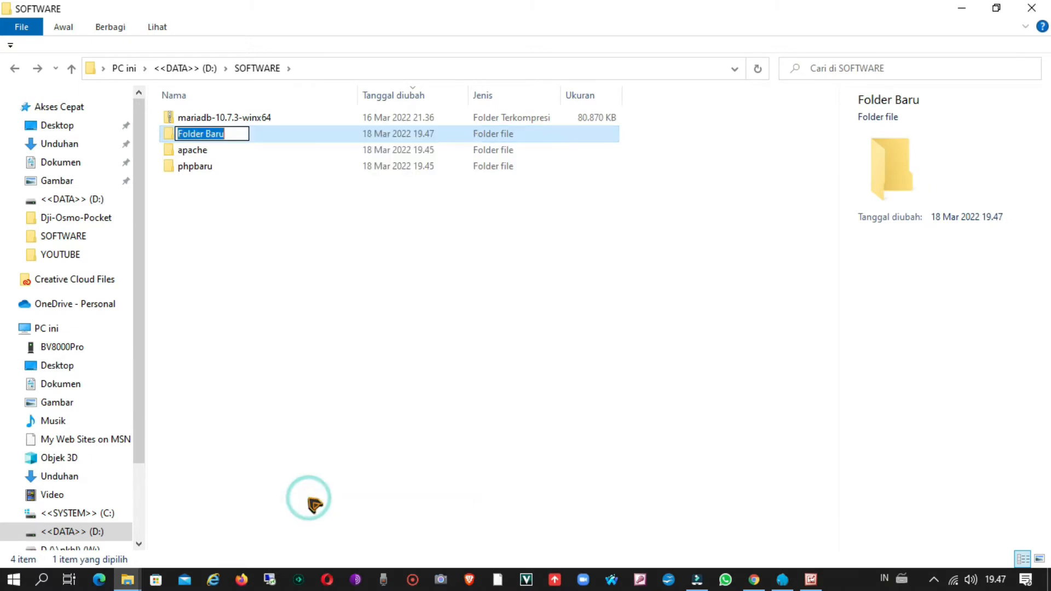
type("n")
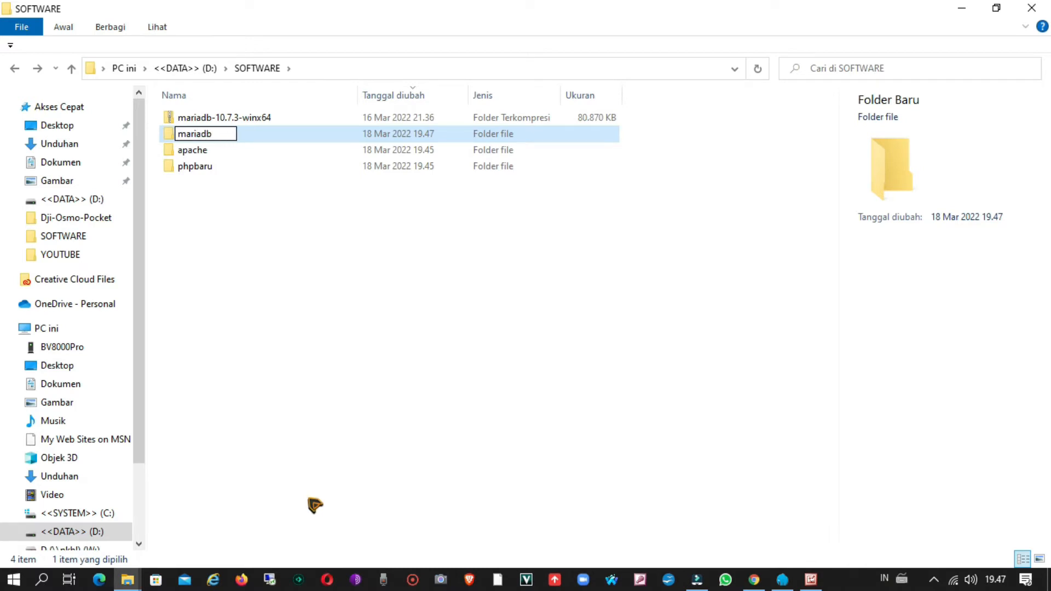
type("ariadb")
left_click(331, 228)
Move the mariadb-10.7.3-winx64 archive into the mariadb folder, using Explorer to carry out the move.
left_click(269, 117)
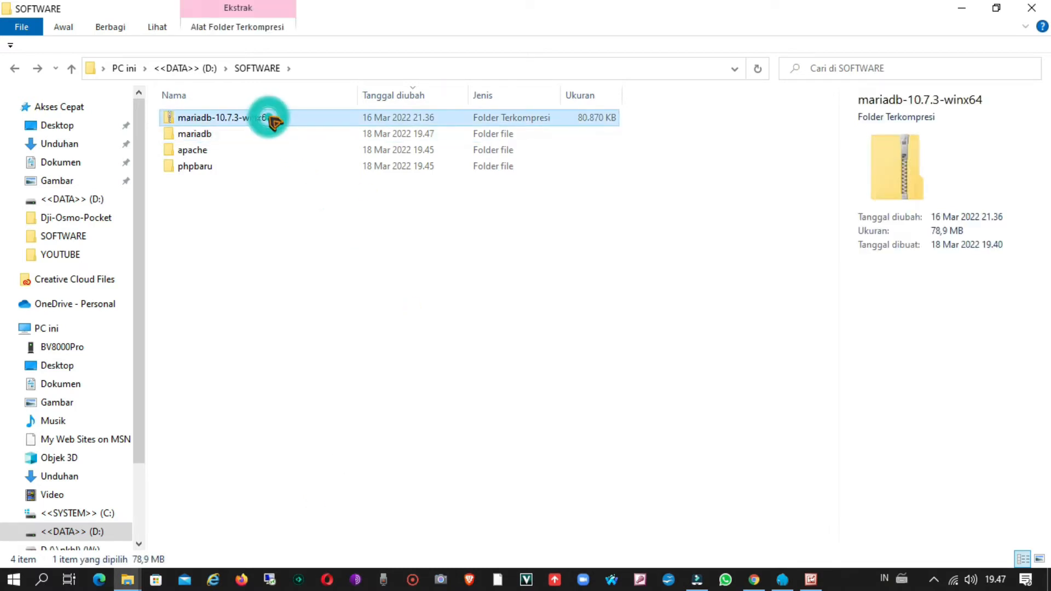
right_click(268, 117)
left_click(340, 416)
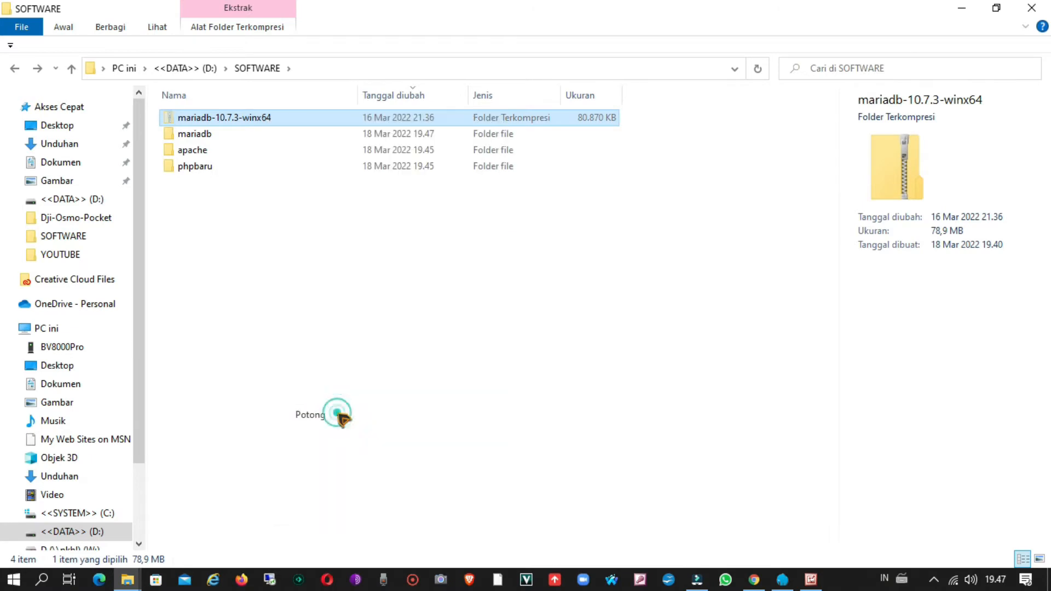
double_click(231, 138)
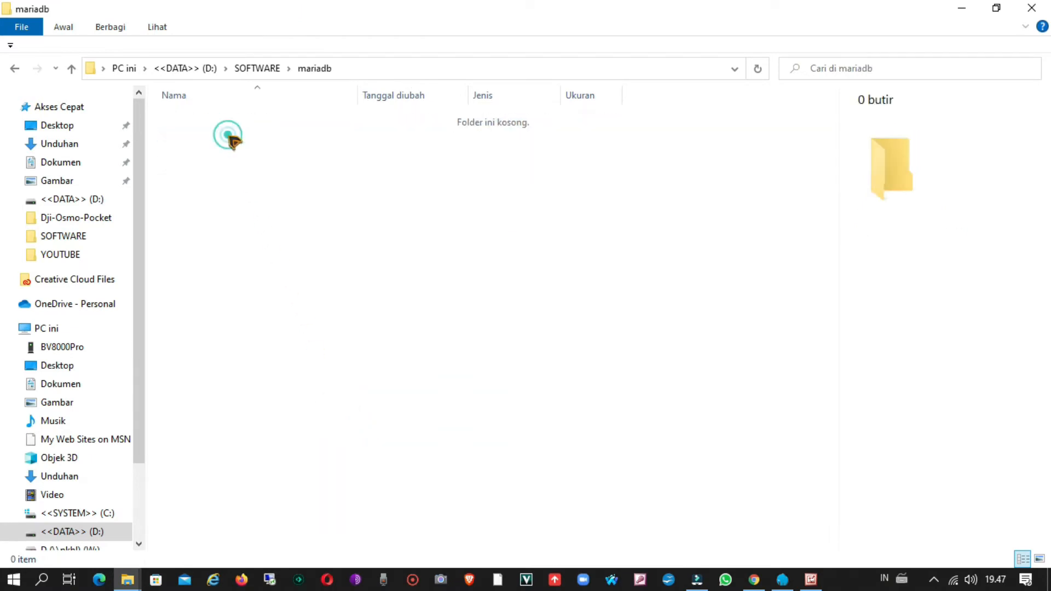
right_click(236, 152)
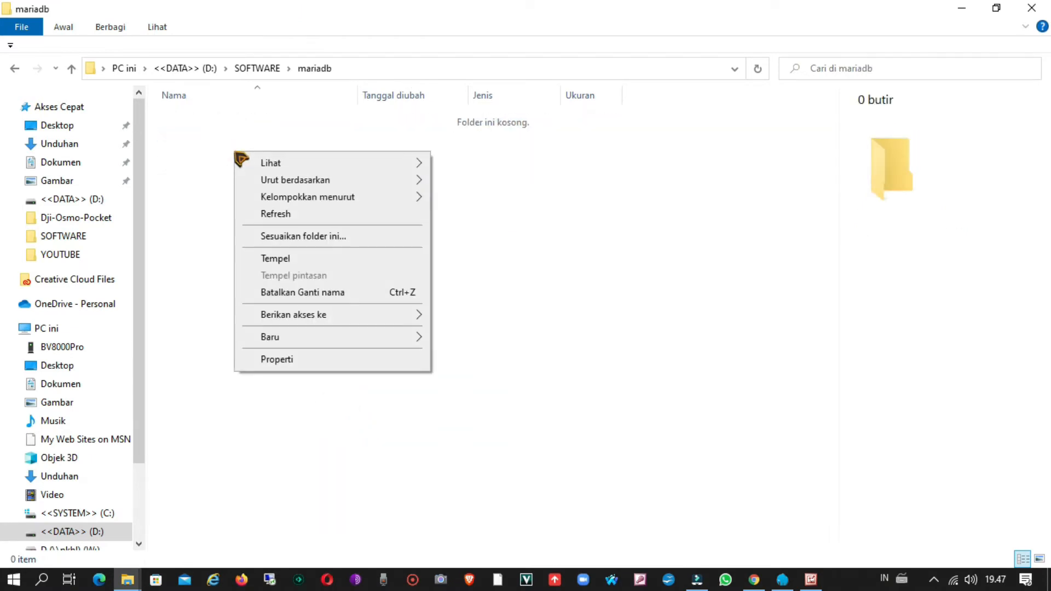
left_click(318, 257)
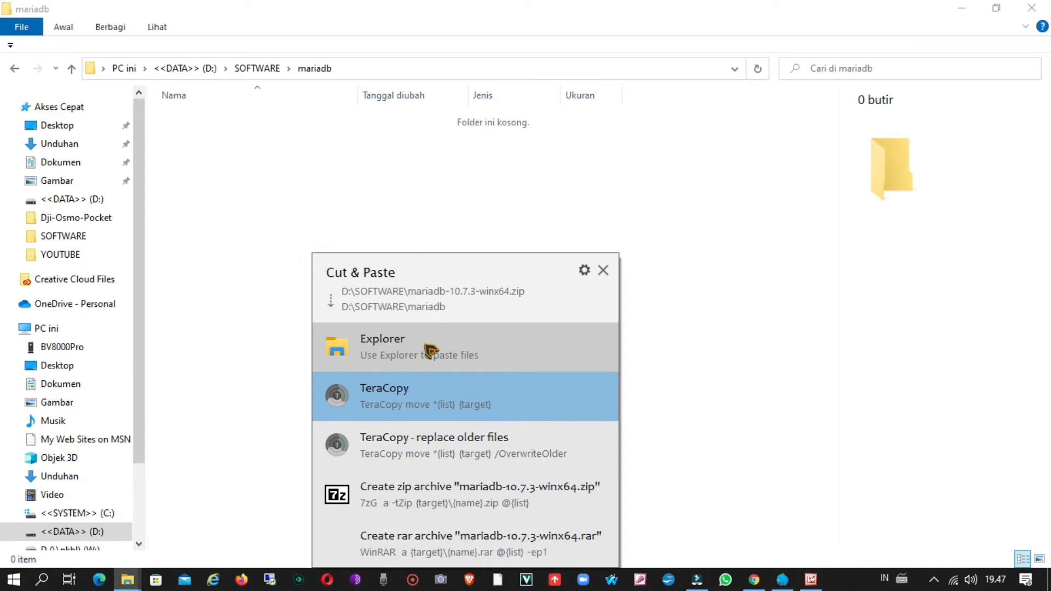
left_click(430, 350)
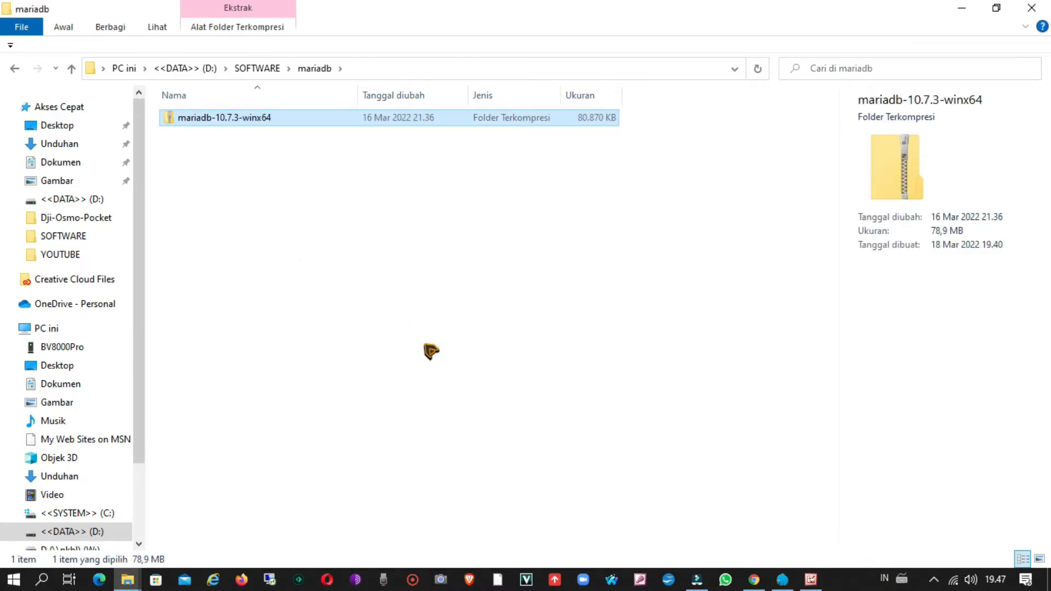
Extract the whole MariaDB archive to D:\SOFTWARE\mariadb\mariadb-10.7.3-winx64 and close the window showing the extracted files.
right_click(293, 125)
left_click(371, 204)
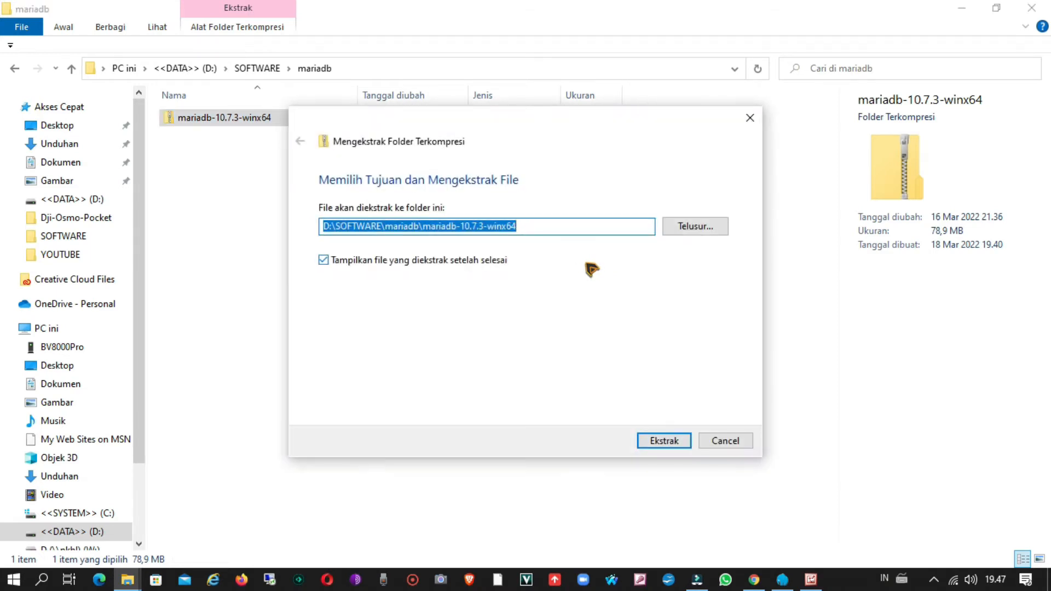
left_click(664, 442)
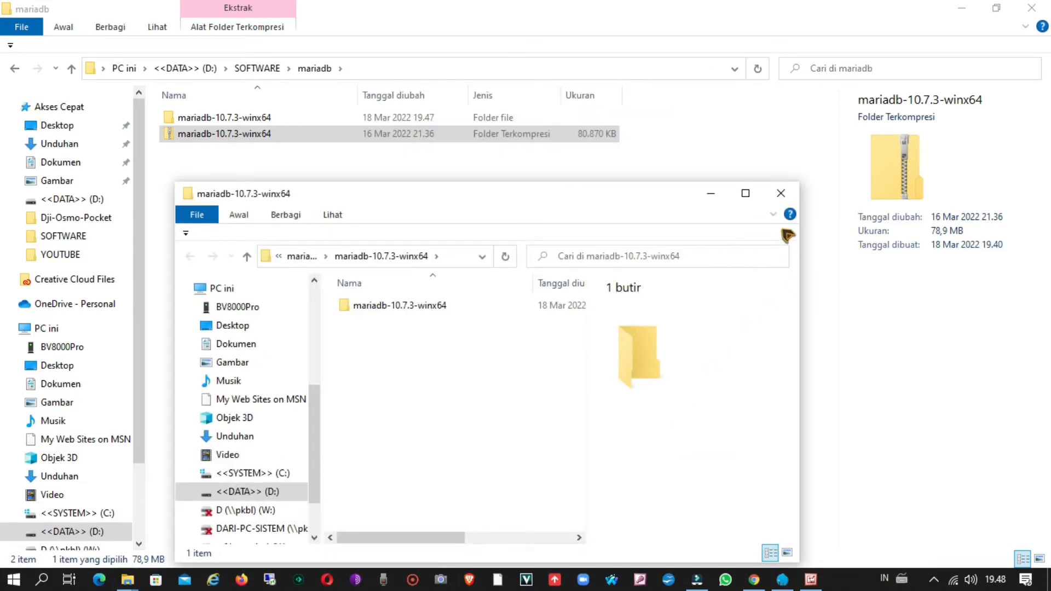
left_click(780, 193)
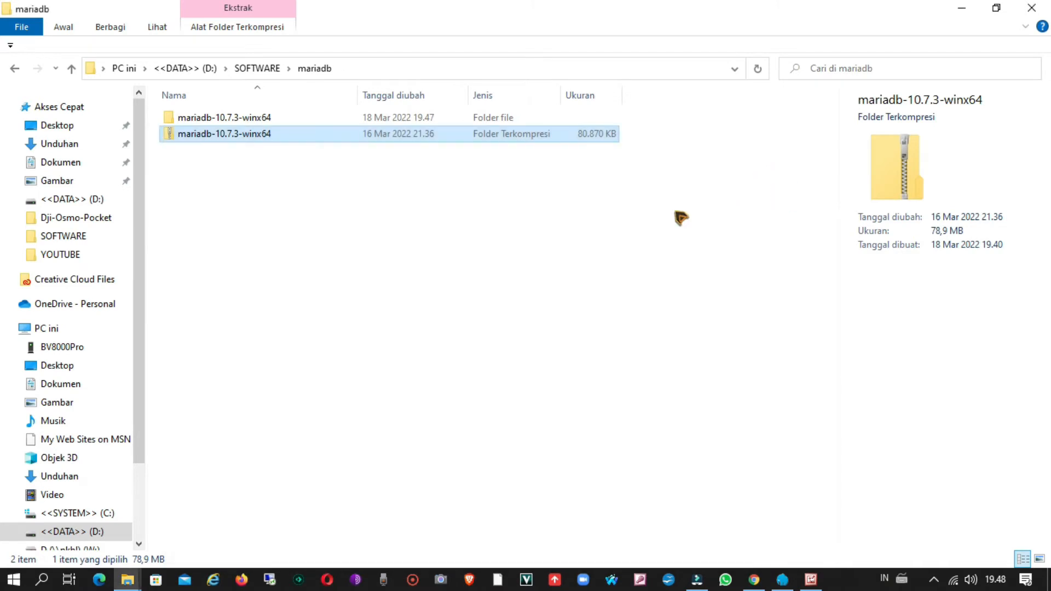
Check the contents of the inner mariadb-10.7.3-winx64 folder inside the extracted folder, and close the file window.
left_click(222, 119)
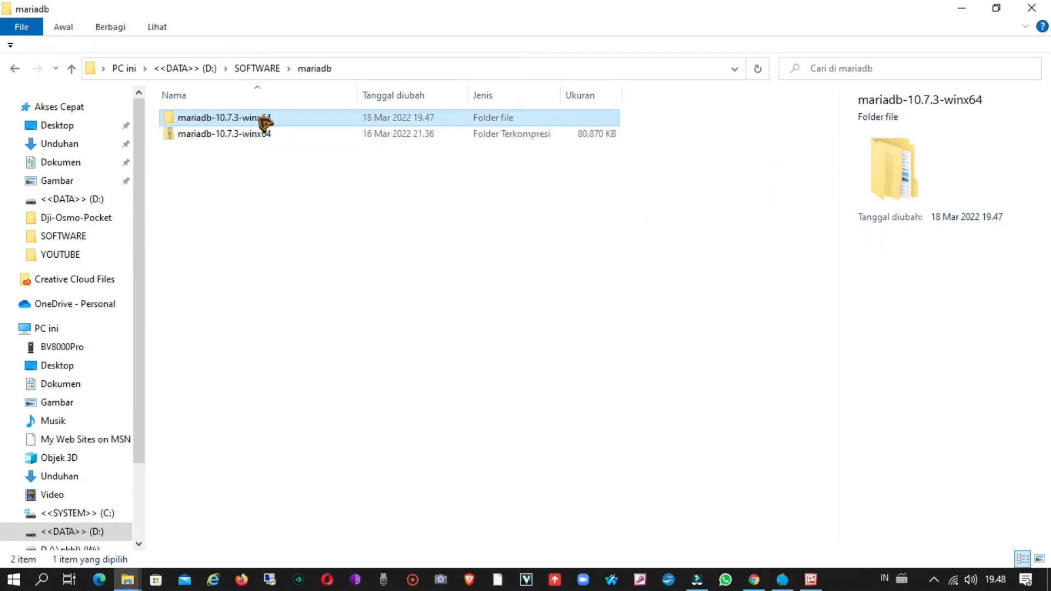
double_click(262, 117)
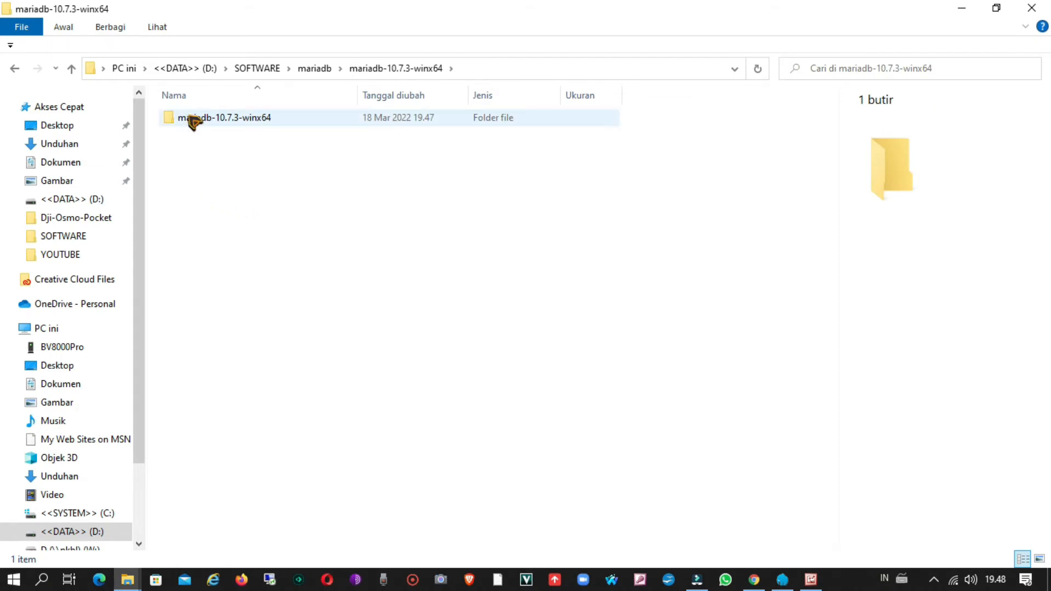
left_click(225, 118)
double_click(224, 118)
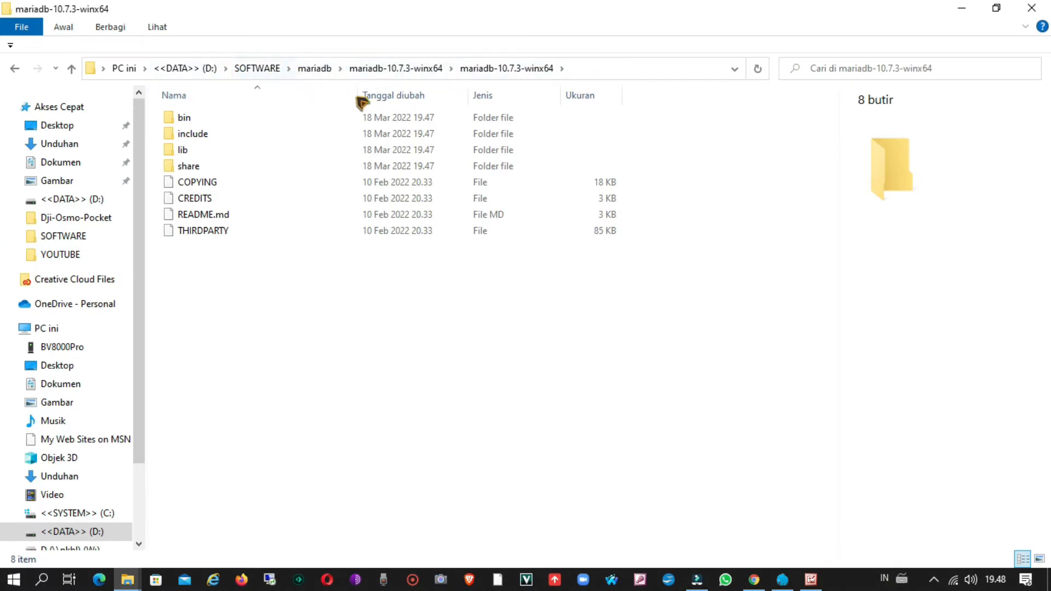
left_click(1030, 10)
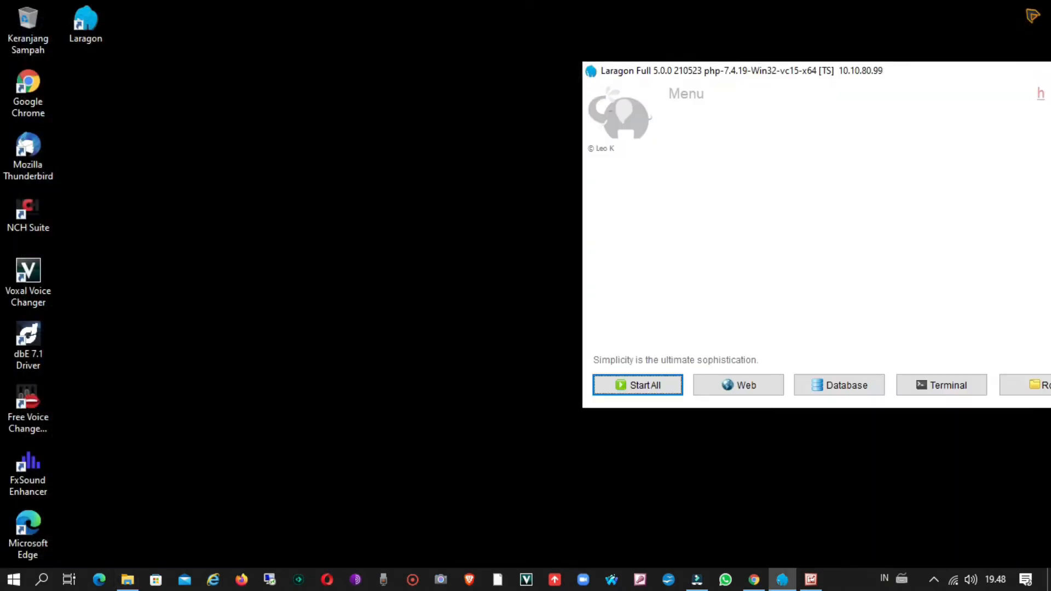
Bring the Laragon window fully into view and check which PHP versions it offers, without changing the version.
left_click_drag(924, 73, 602, 84)
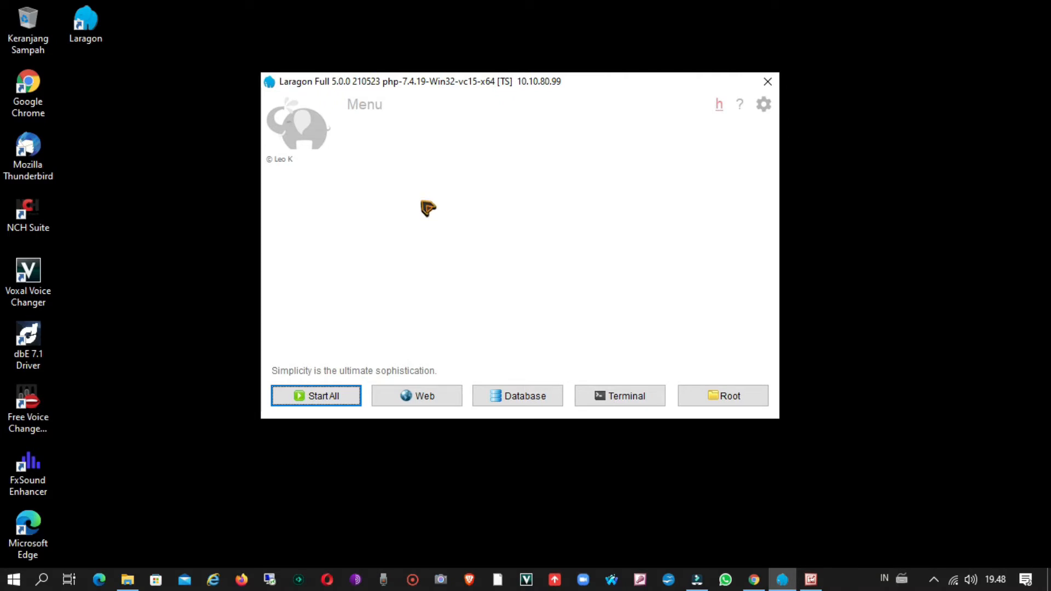
right_click(489, 243)
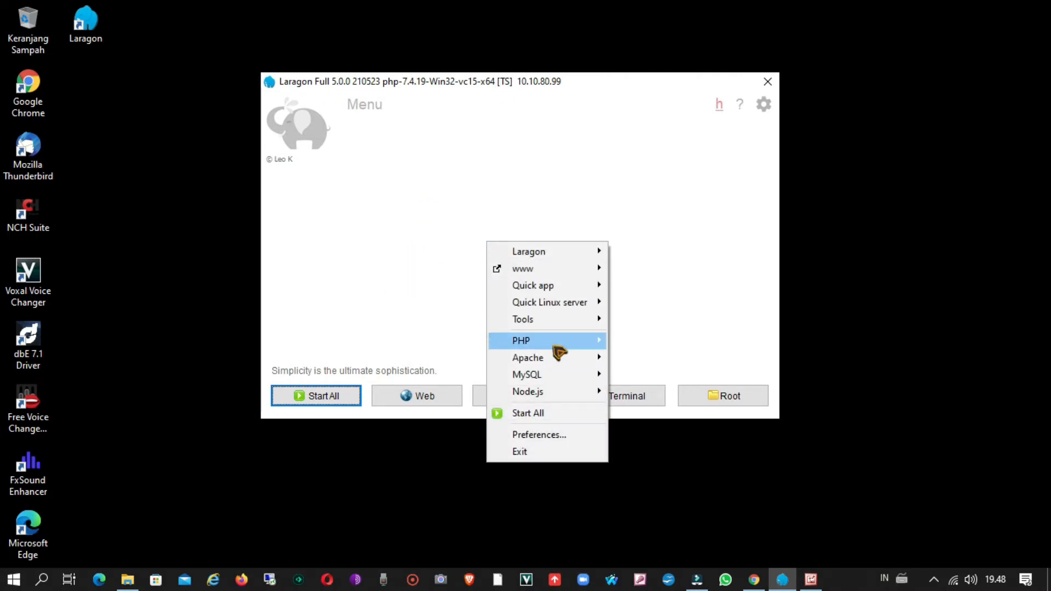
mouse_move(555, 349)
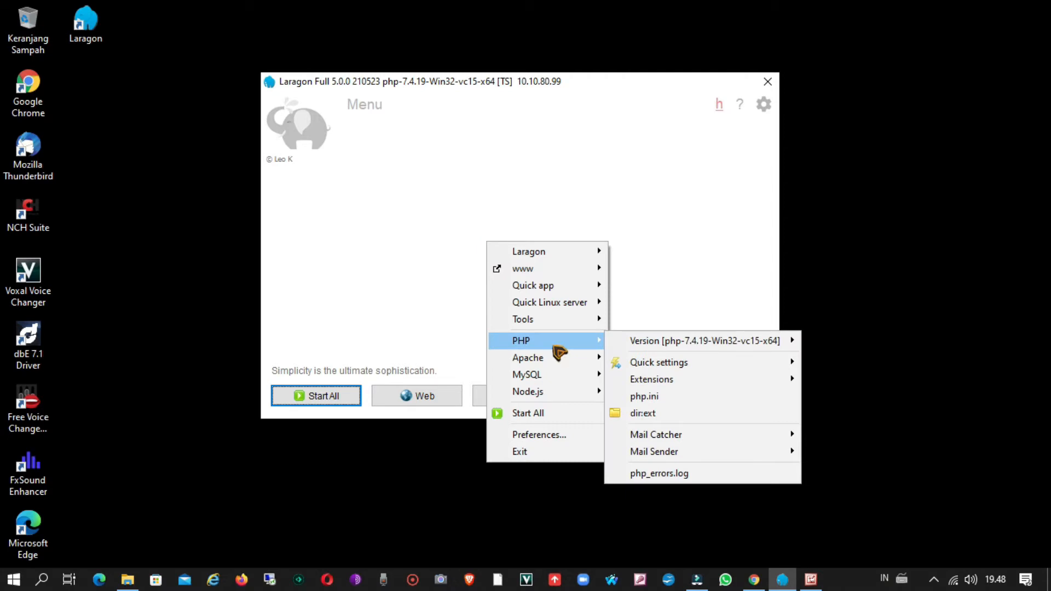
mouse_move(671, 349)
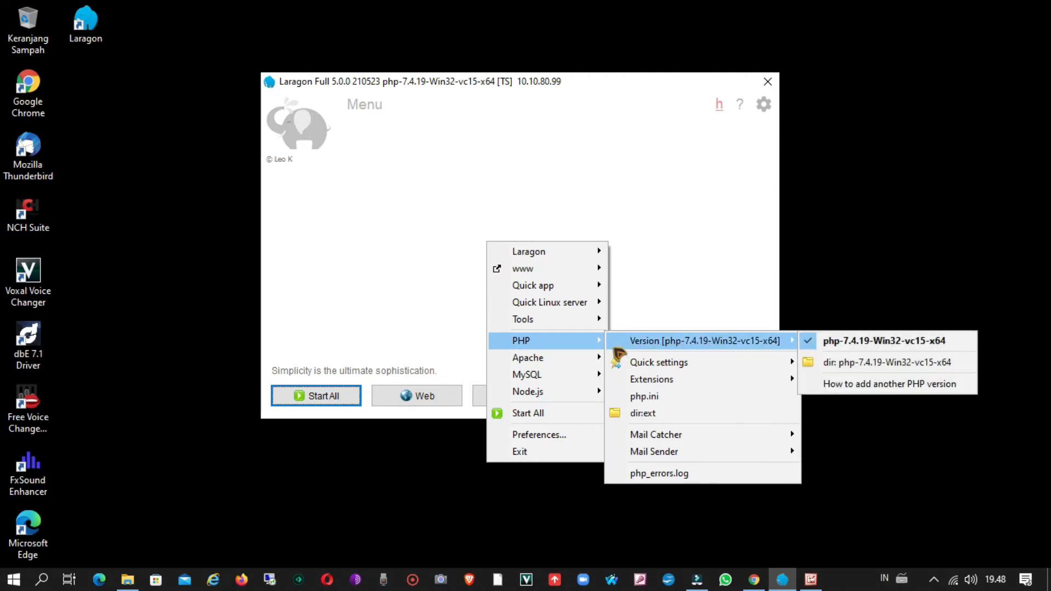
mouse_move(765, 342)
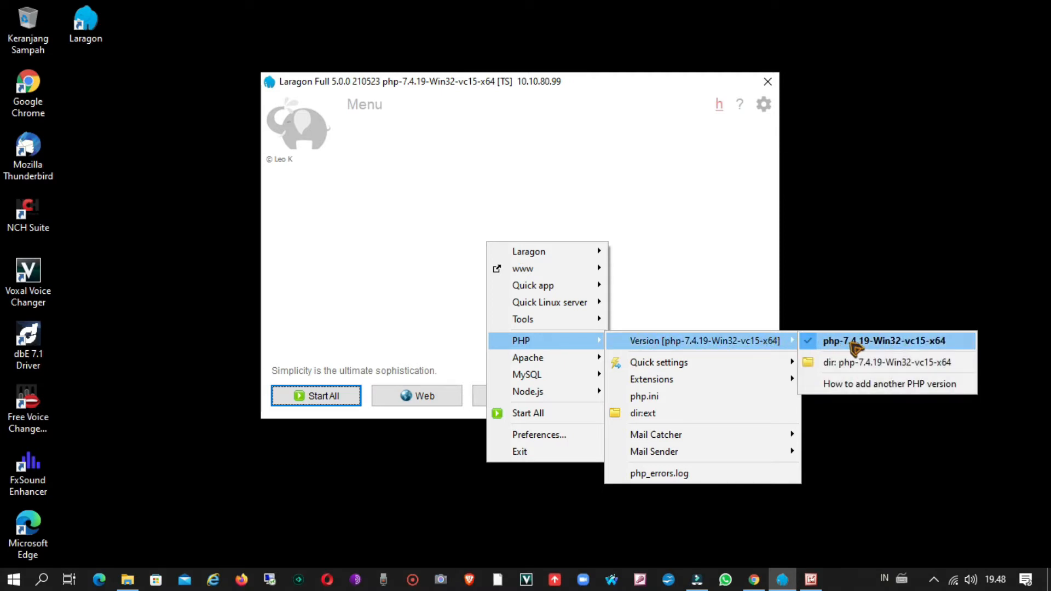
left_click(433, 259)
Switch to File Explorer and open the bin folder of the Laragon installation at C:\laragon\bin.
left_click(130, 582)
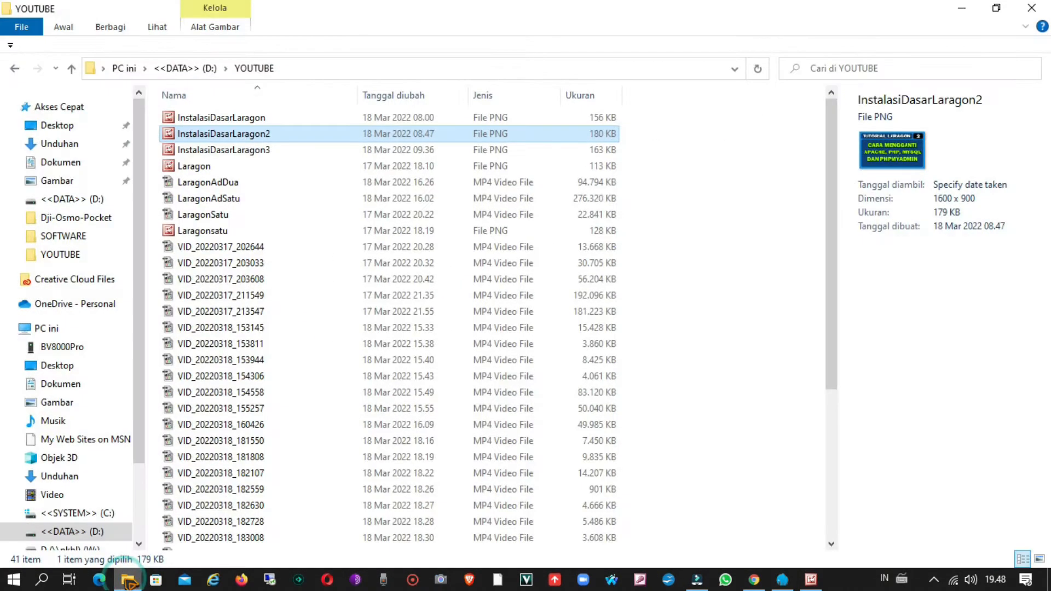
left_click(43, 331)
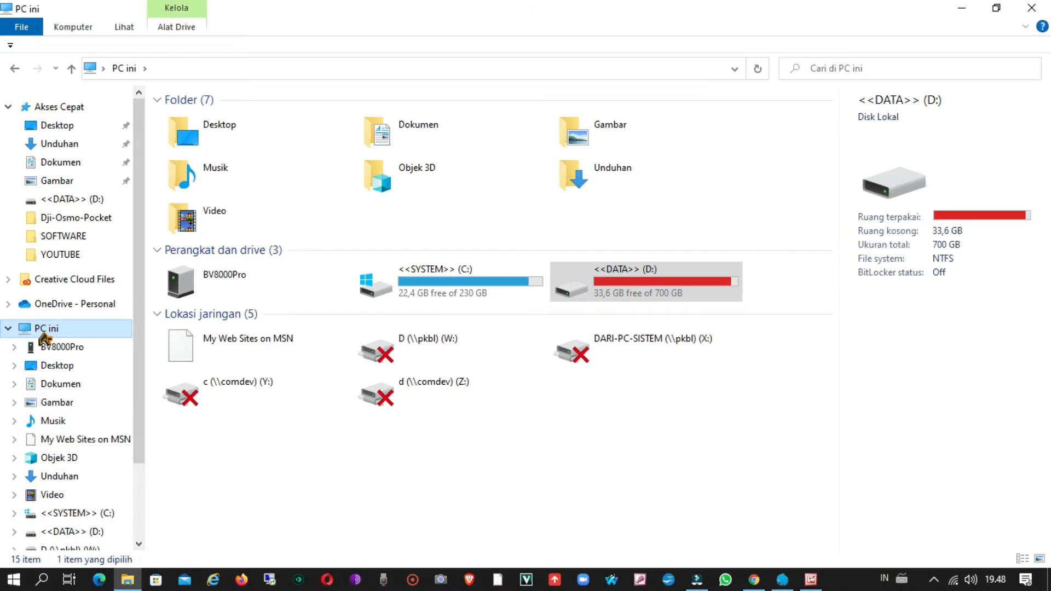
double_click(449, 296)
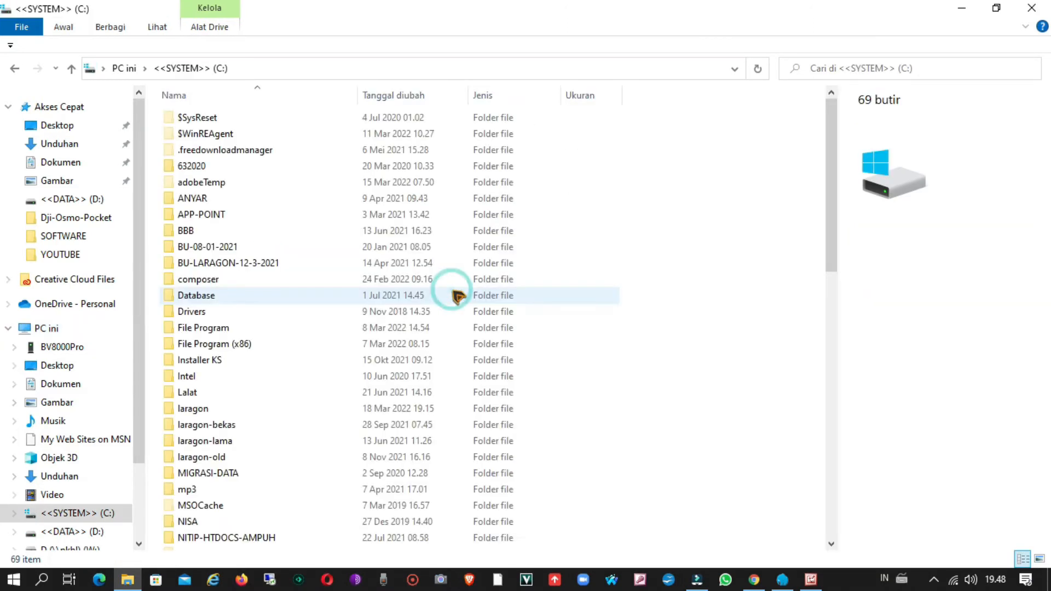
left_click(244, 410)
double_click(267, 415)
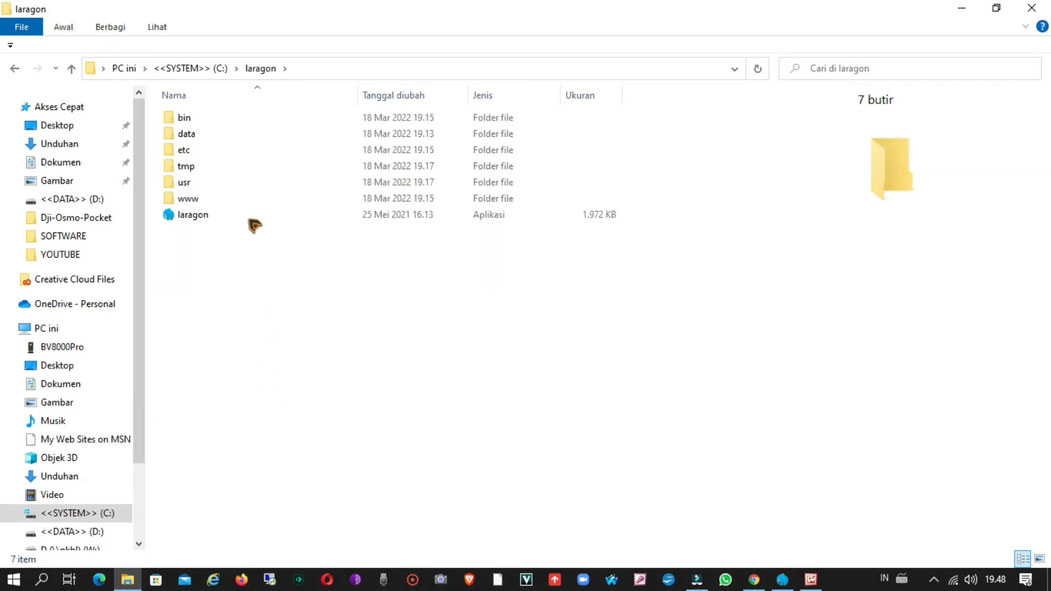
double_click(228, 119)
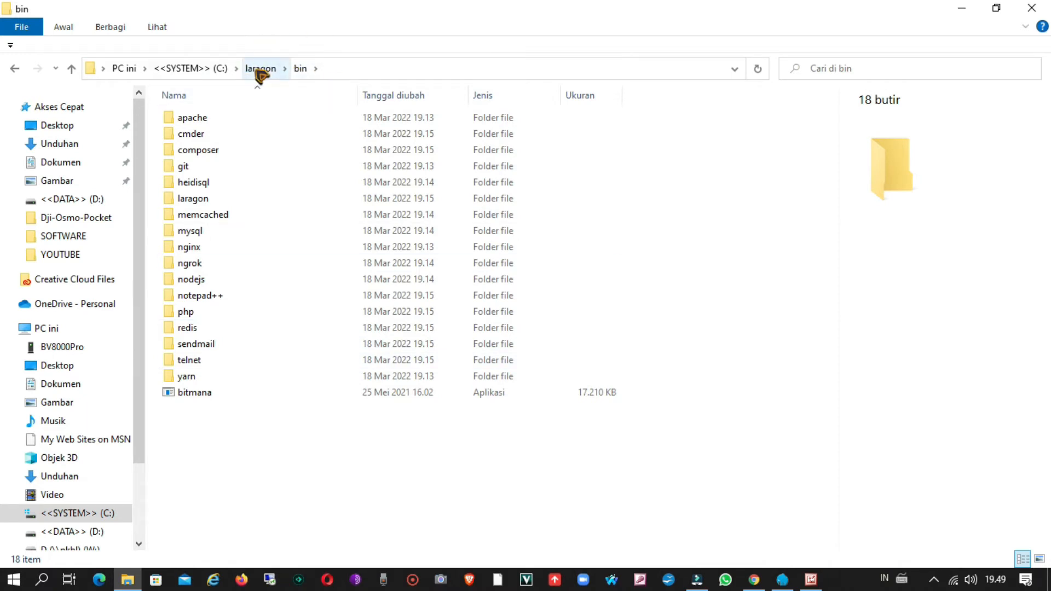
Locate the apache, mysql and php folders inside bin and display the folder's full path.
left_click(264, 120)
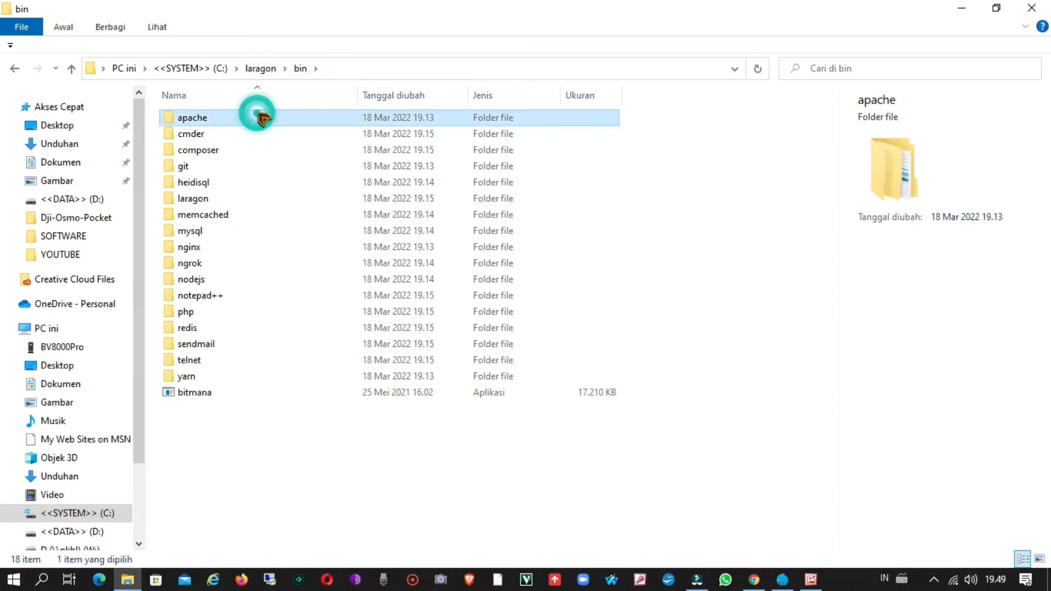
left_click(271, 234)
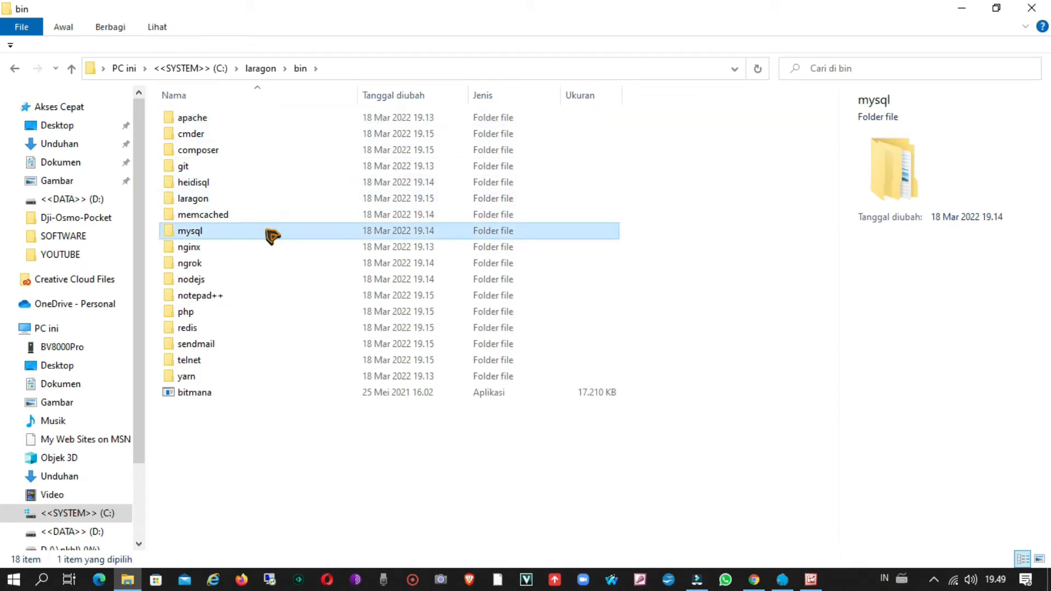
left_click(256, 313)
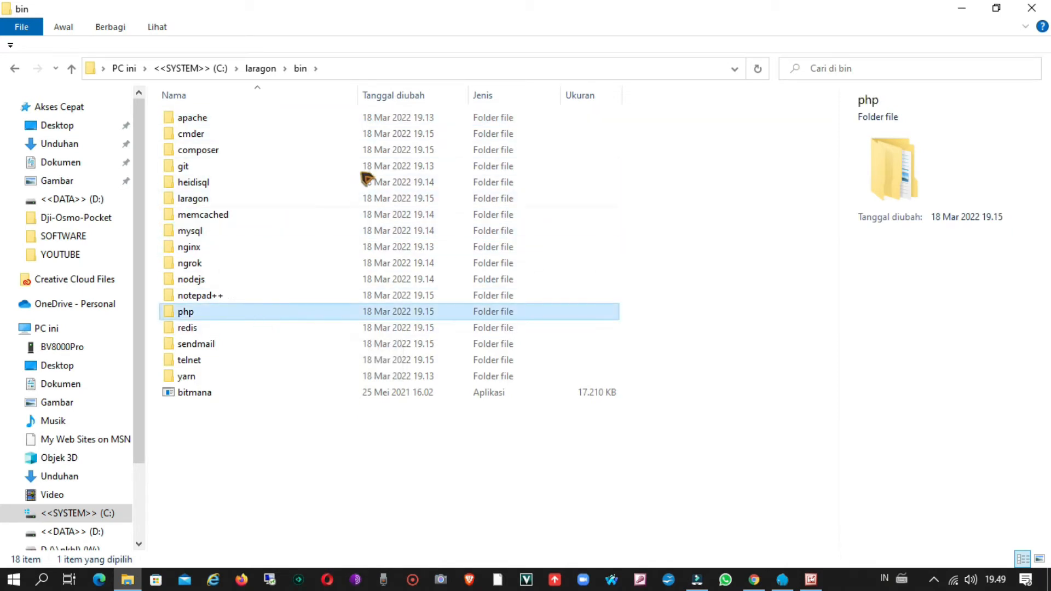
left_click(351, 67)
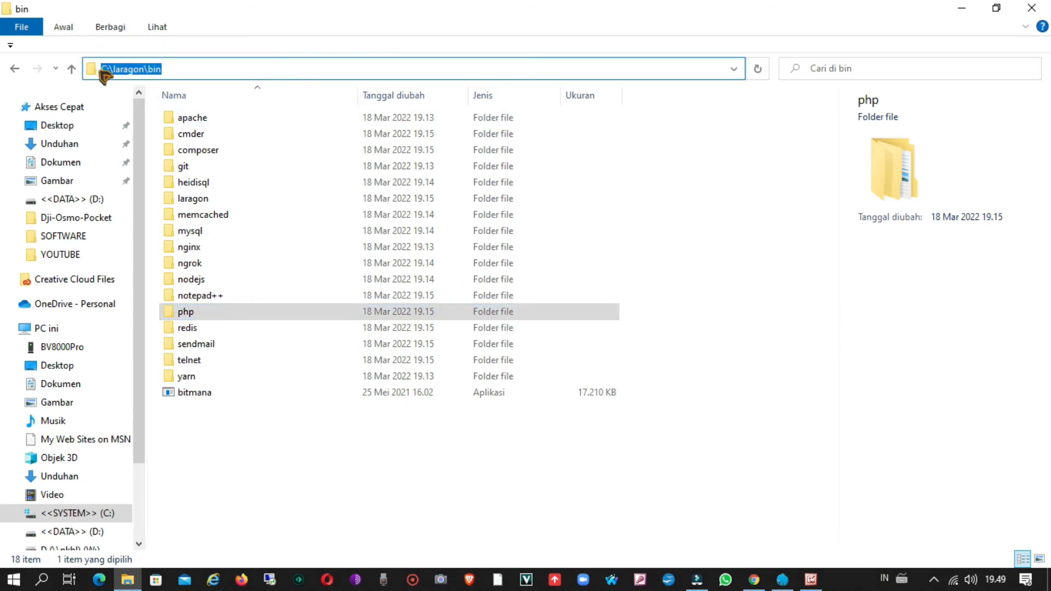
left_click(170, 69)
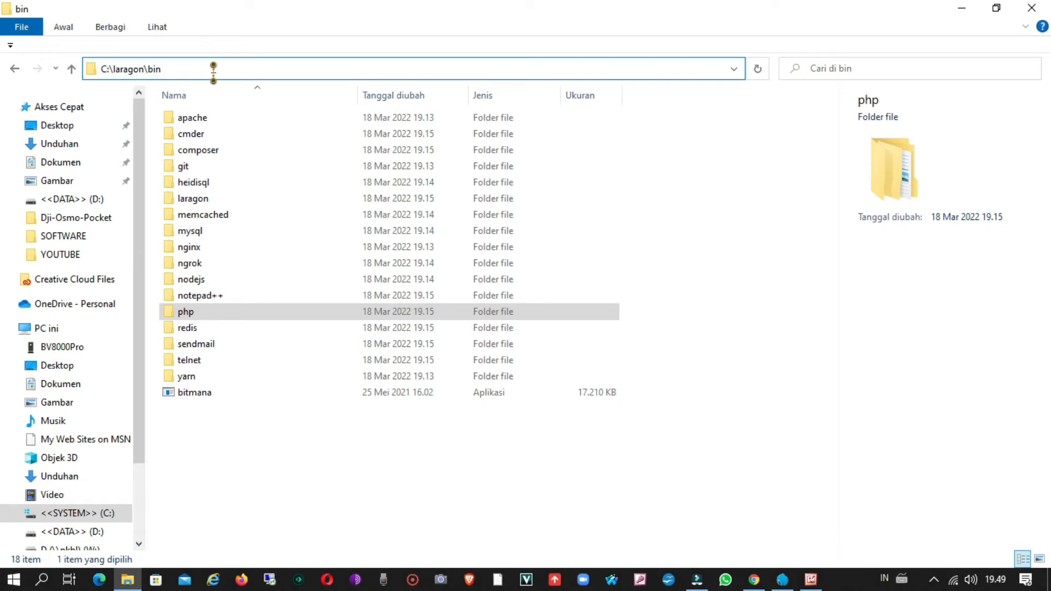
Shrink the bin window and move it aside, and open the D:\SOFTWARE folder in a second File Explorer window.
left_click(996, 7)
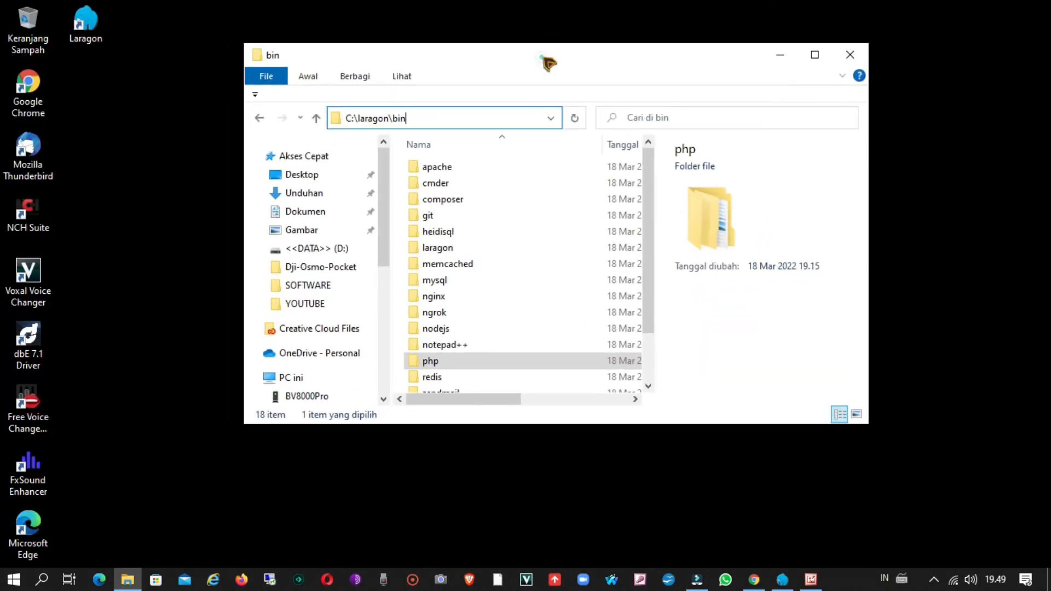
left_click_drag(547, 63, 717, 43)
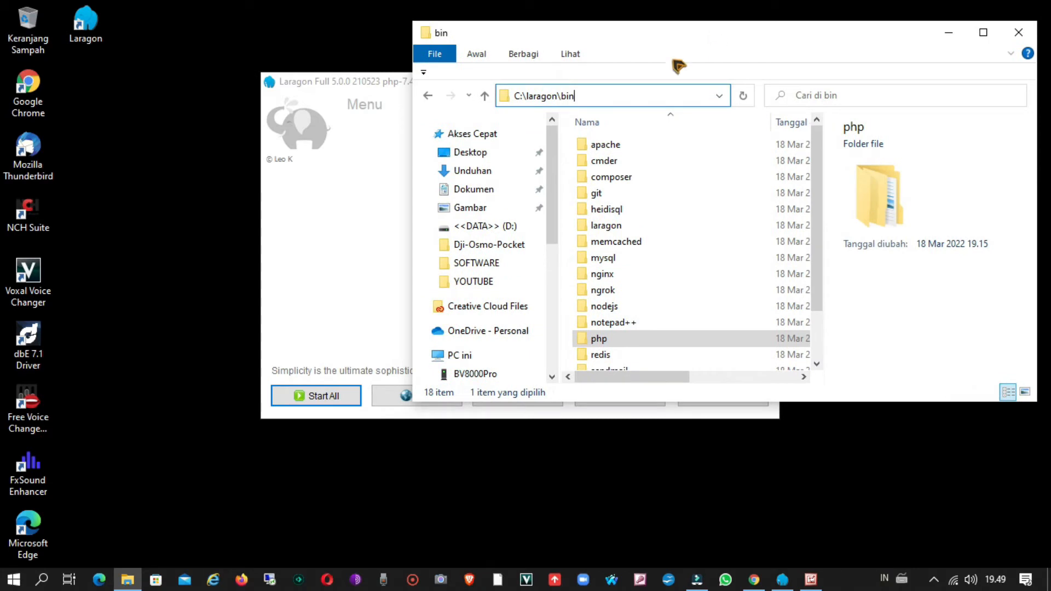
right_click(13, 580)
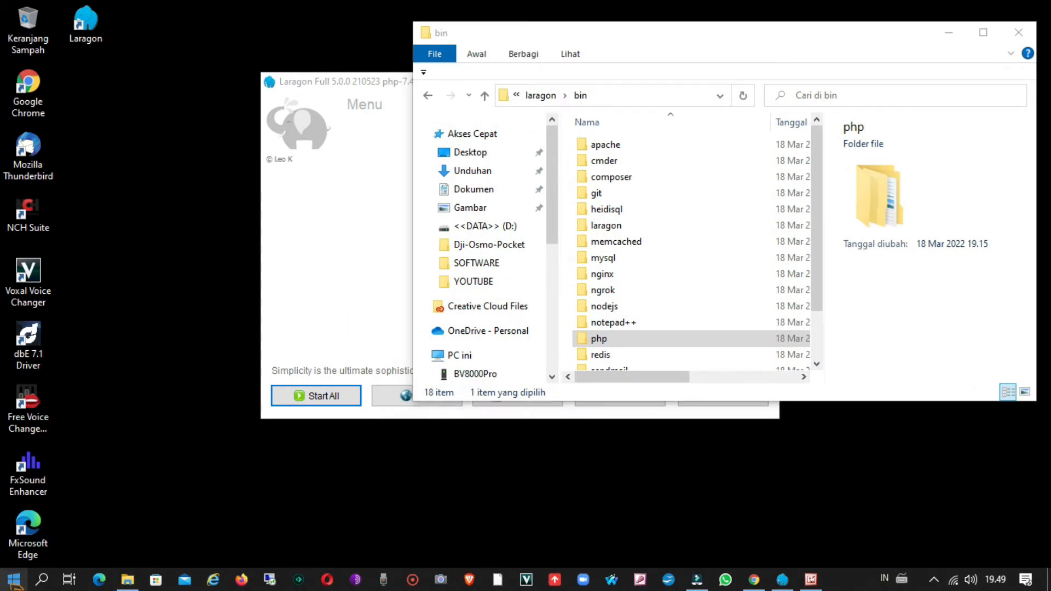
left_click(64, 458)
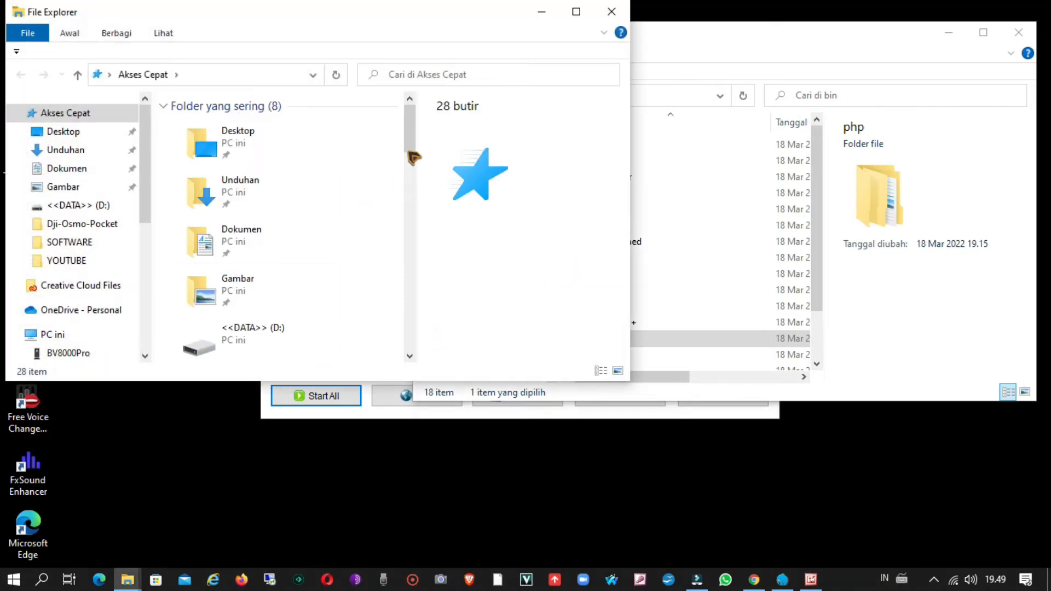
left_click(577, 17)
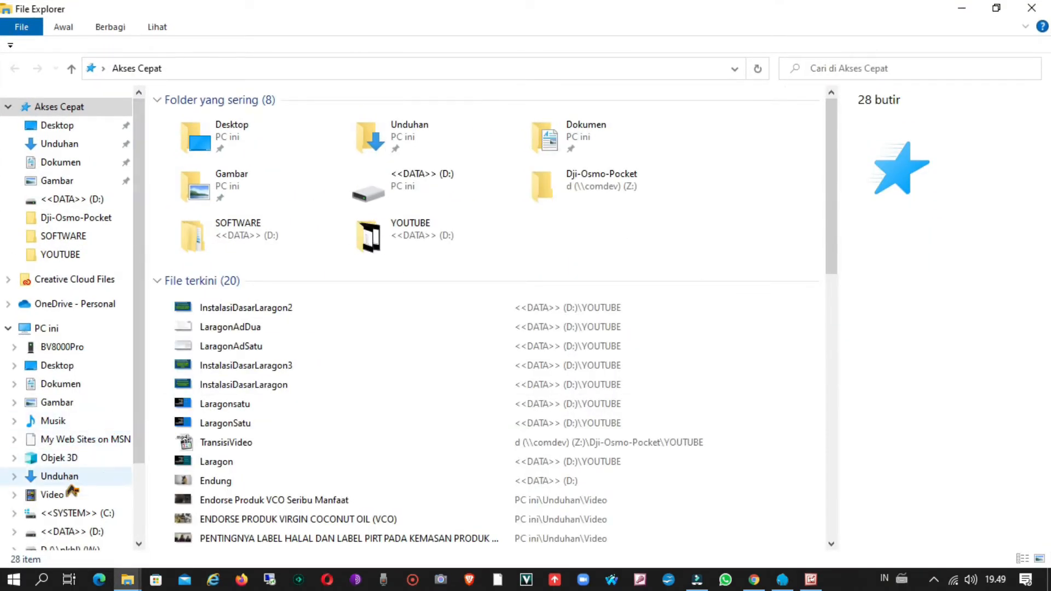
left_click(70, 532)
scroll(414, 351, "down", 20)
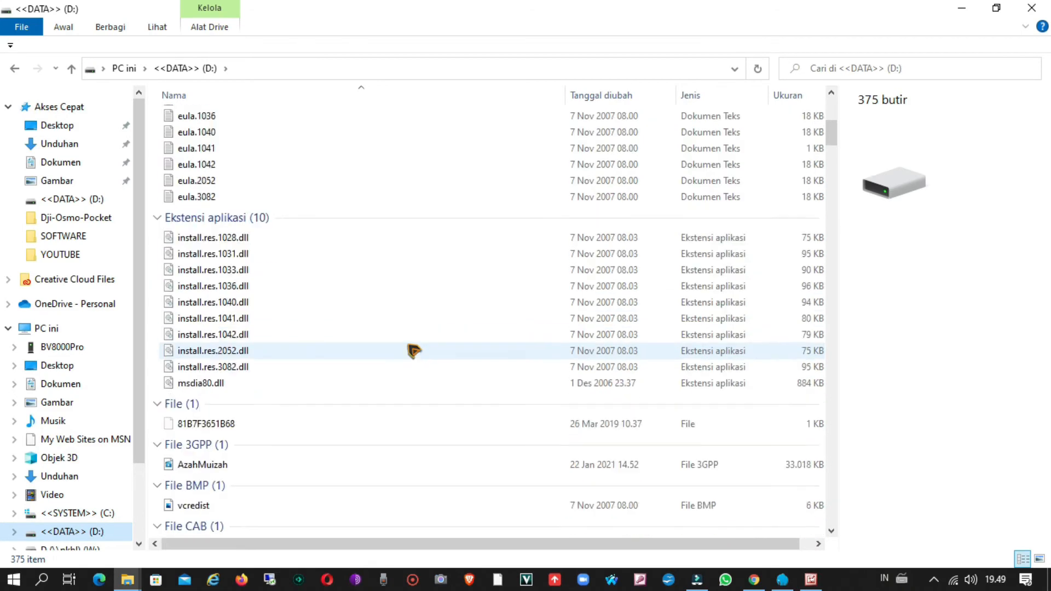
scroll(414, 351, "down", 20)
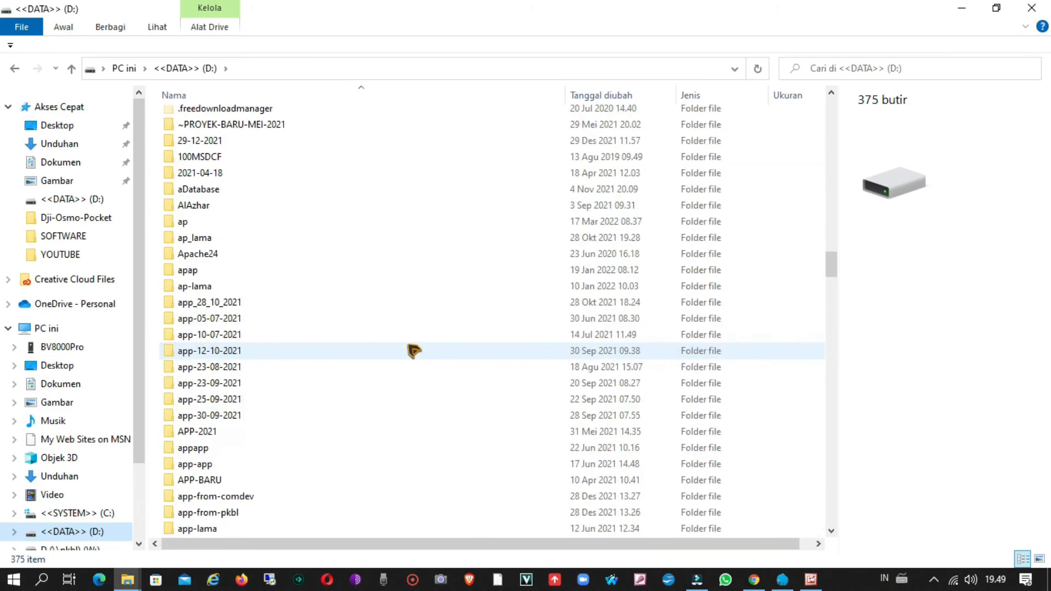
scroll(414, 351, "down", 11)
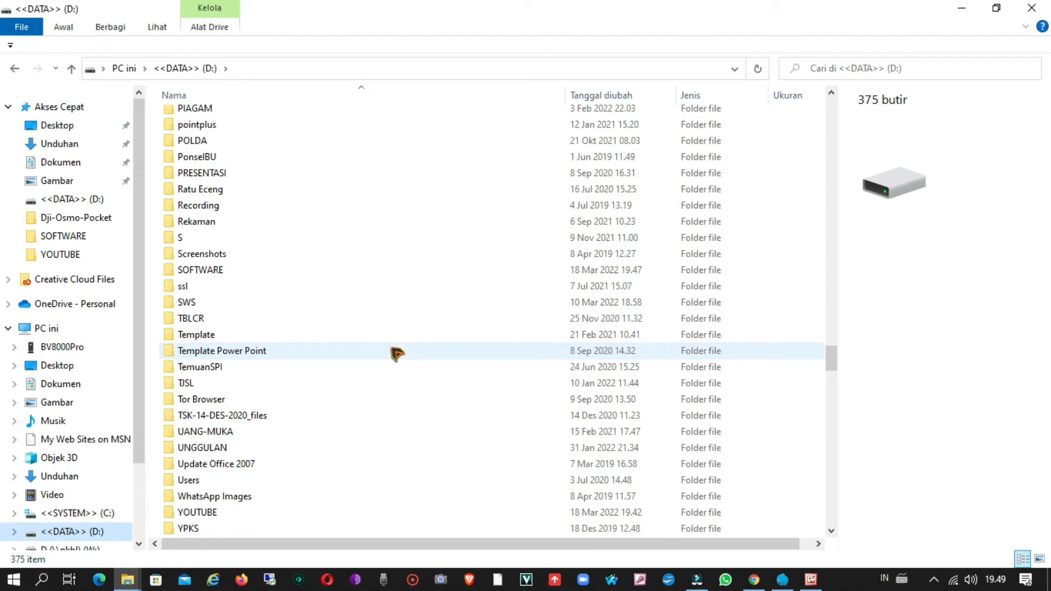
left_click(230, 274)
double_click(232, 278)
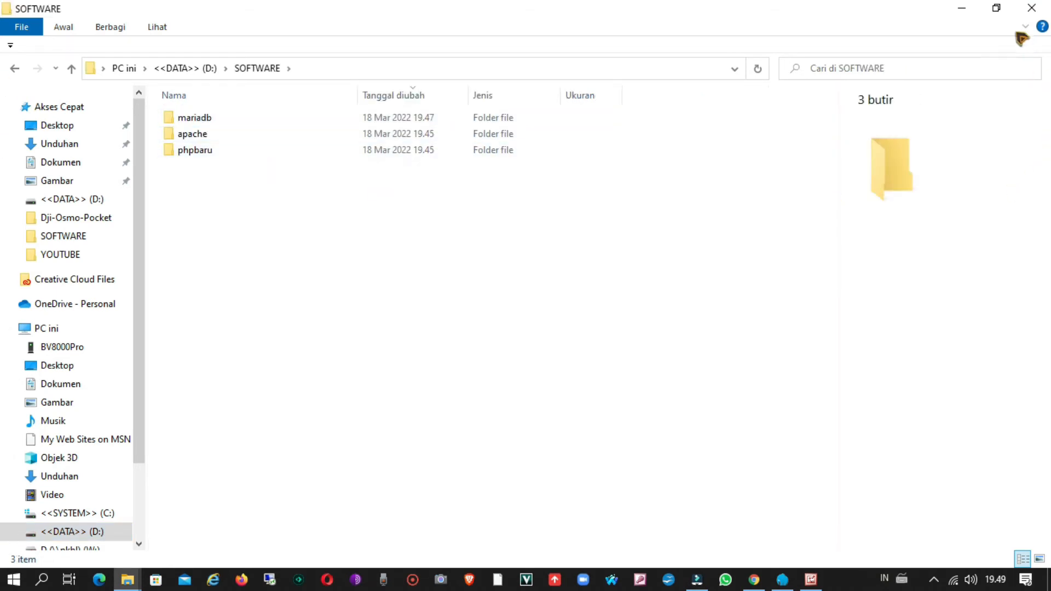
Arrange the SOFTWARE and bin windows side by side without overlap, narrowing the SOFTWARE window to fit.
left_click(998, 10)
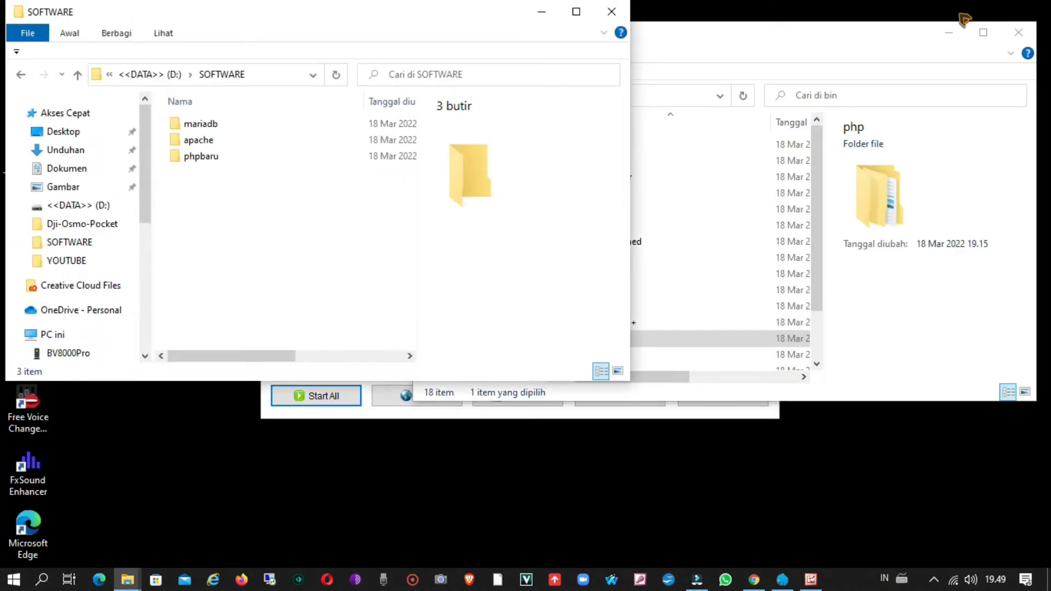
left_click(737, 42)
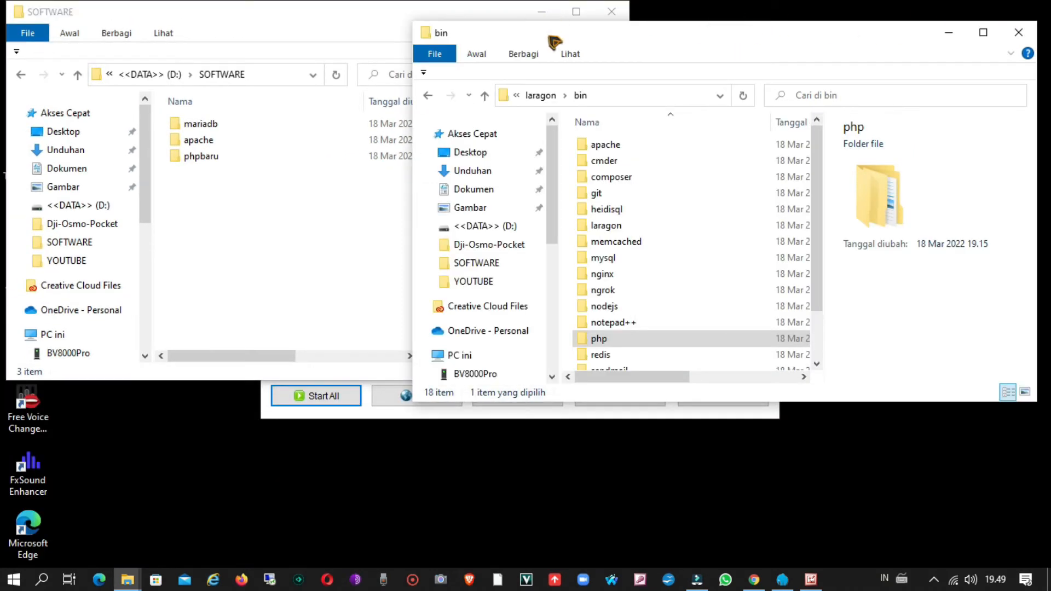
left_click_drag(554, 42, 691, 24)
left_click(459, 18)
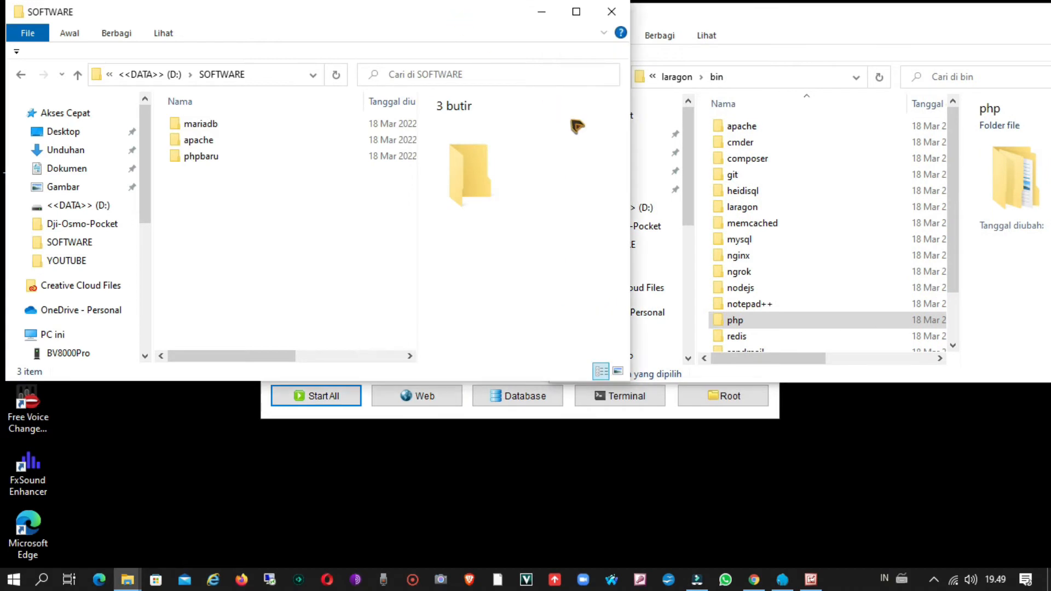
left_click_drag(634, 144, 534, 144)
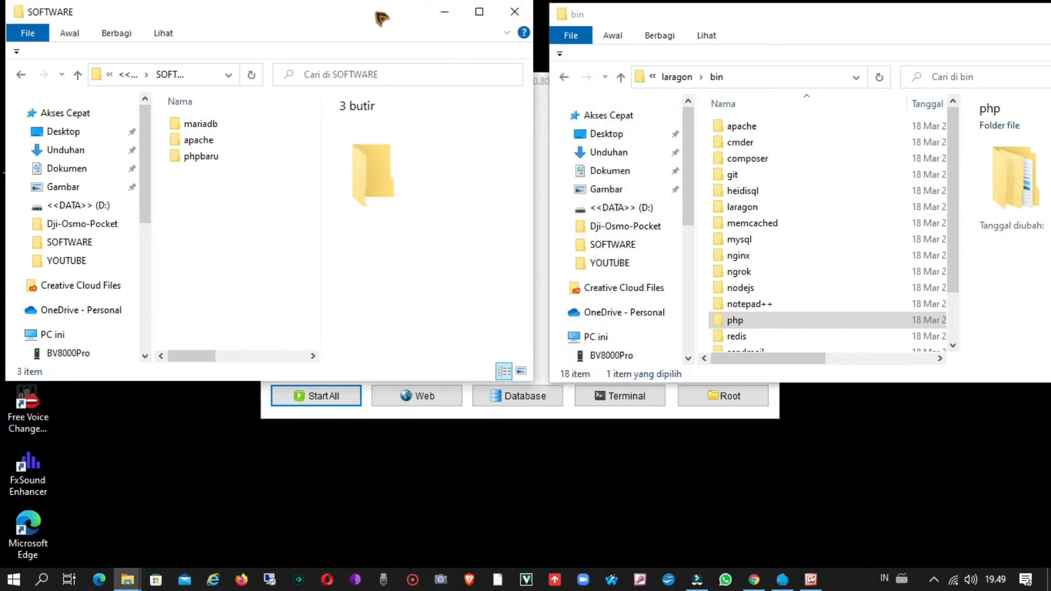
left_click_drag(377, 19, 390, 22)
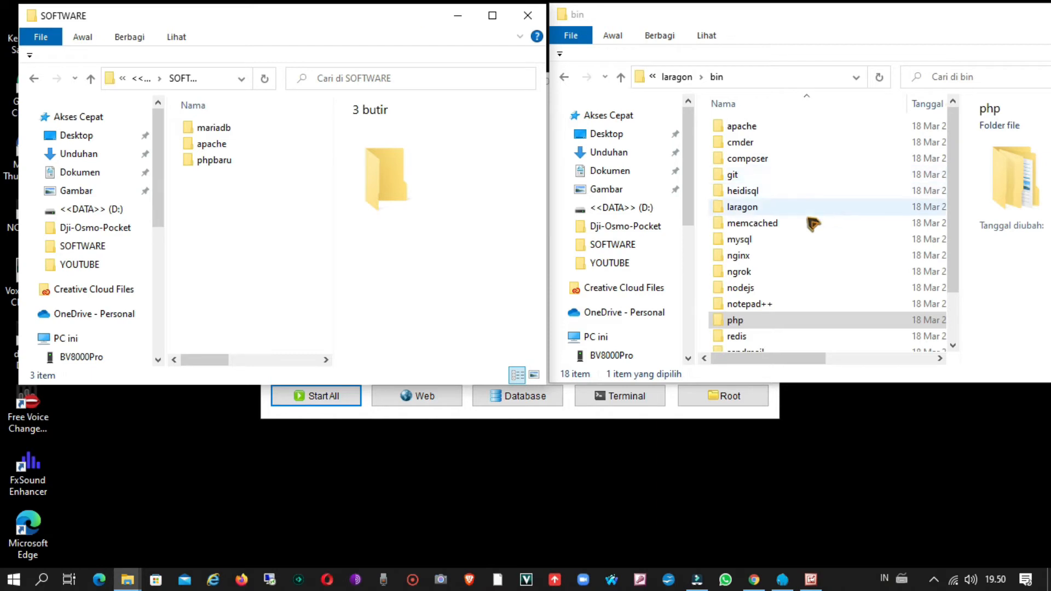
Open Laragon's bin\php folder and SOFTWARE\phpbaru side by side, and check that the extracted php-5.6.40-nts-Win32-VC11-x64 folder directly holds the PHP files.
double_click(782, 325)
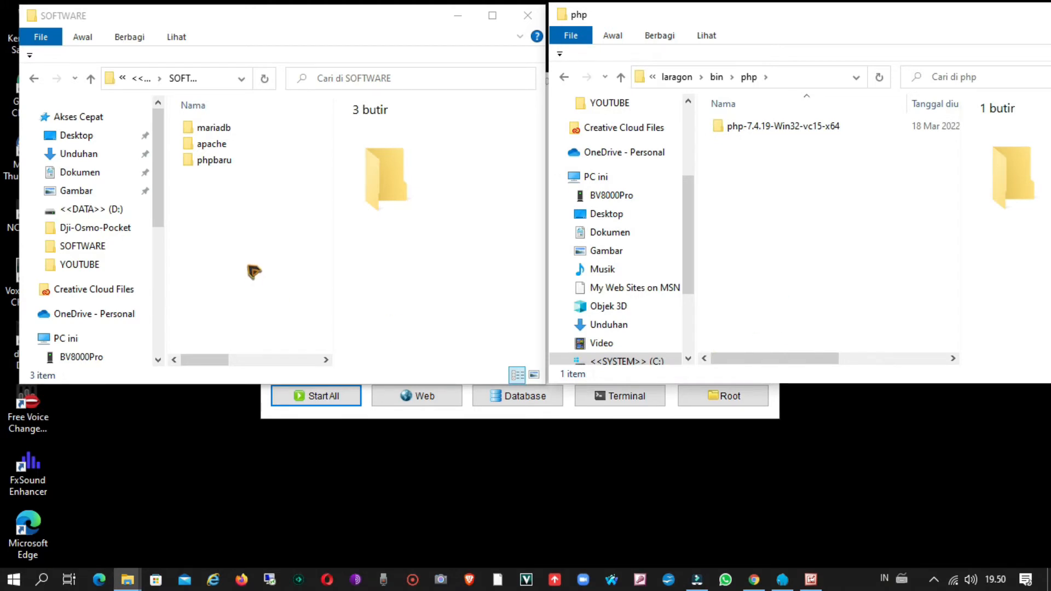
left_click(228, 162)
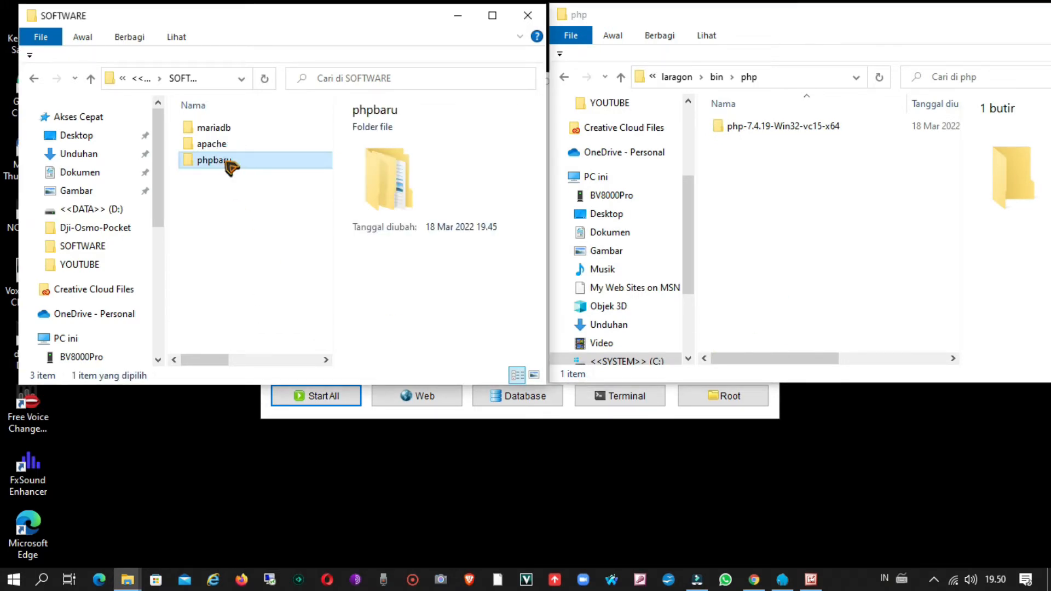
double_click(228, 162)
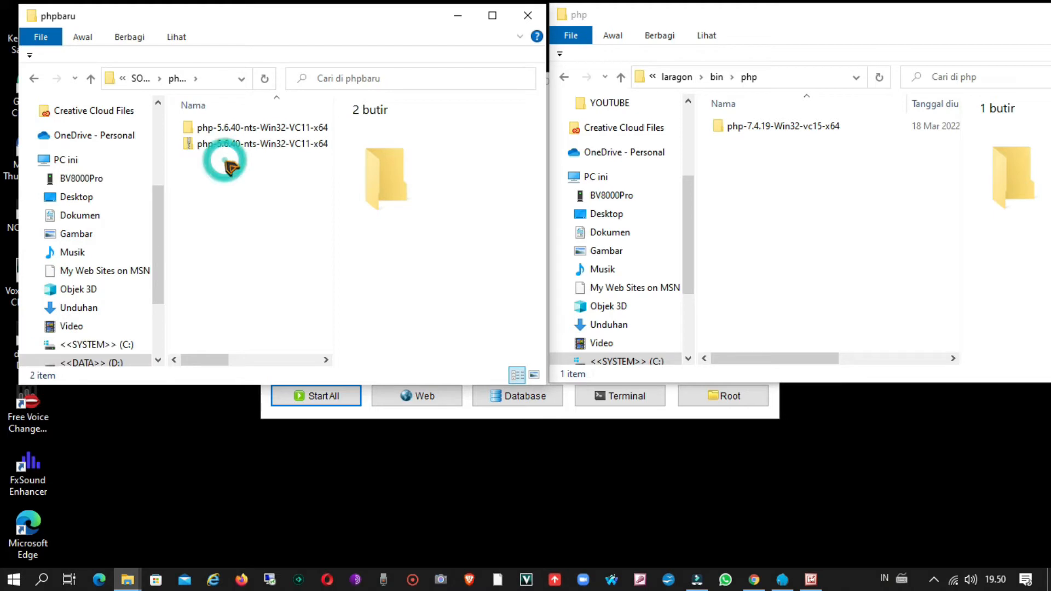
double_click(250, 130)
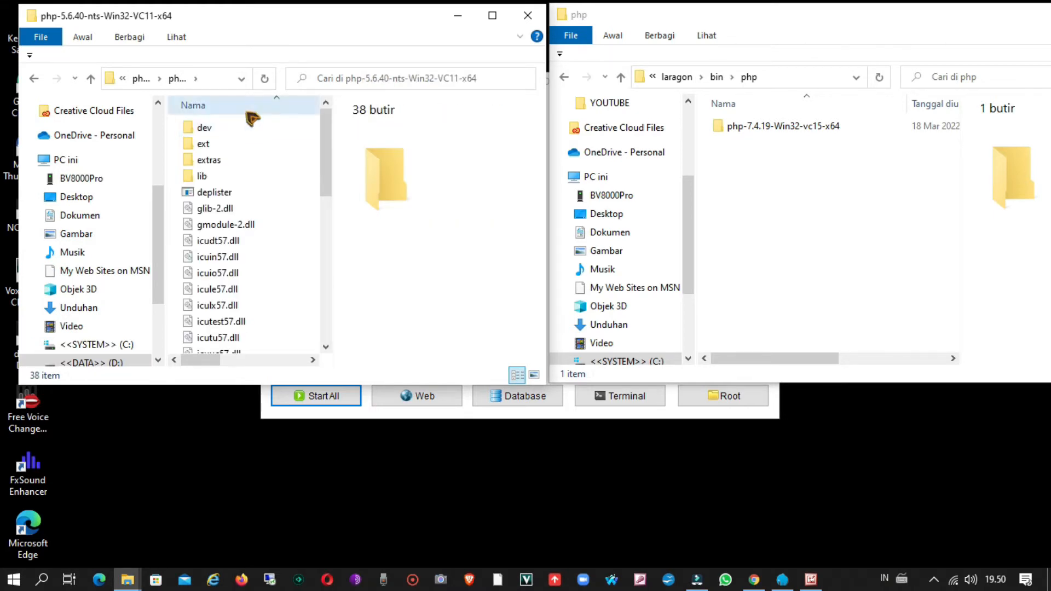
left_click(34, 79)
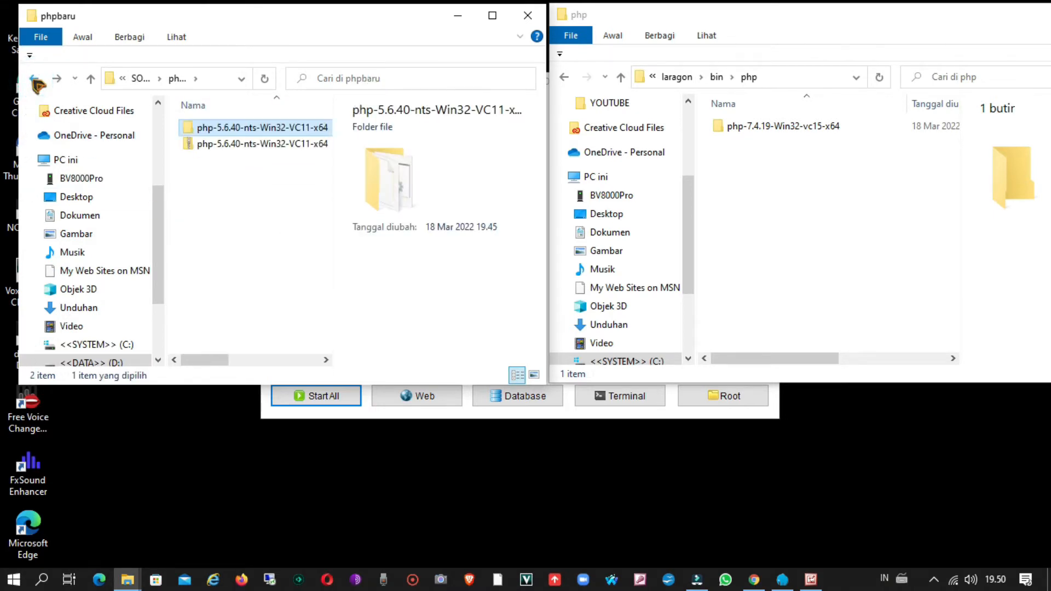
Copy the extracted php-5.6.40-nts-Win32-VC11-x64 folder into C:\laragon\bin\php, using Explorer for the paste.
right_click(237, 131)
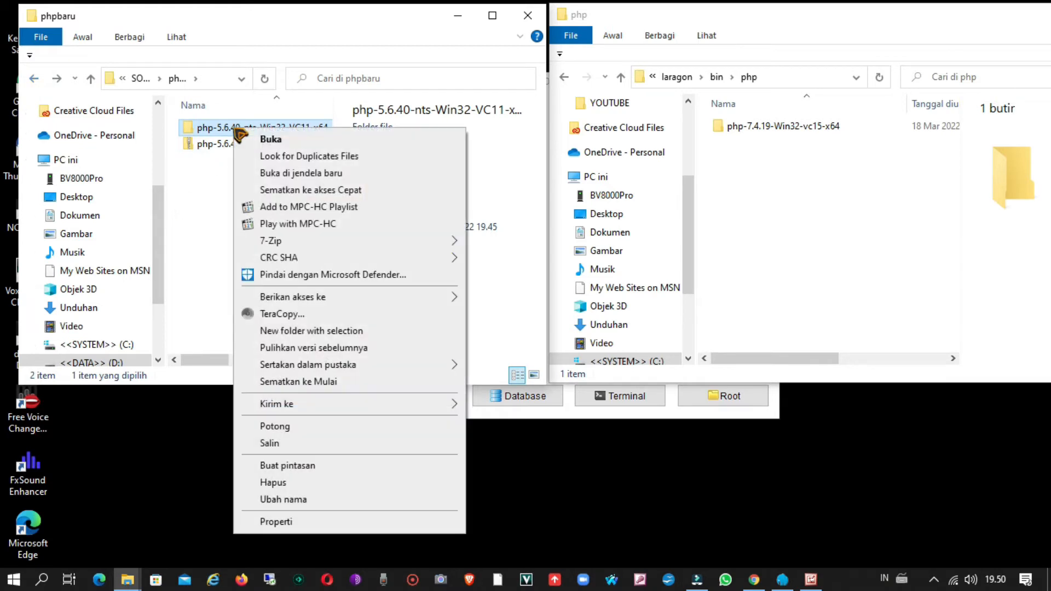
left_click(268, 443)
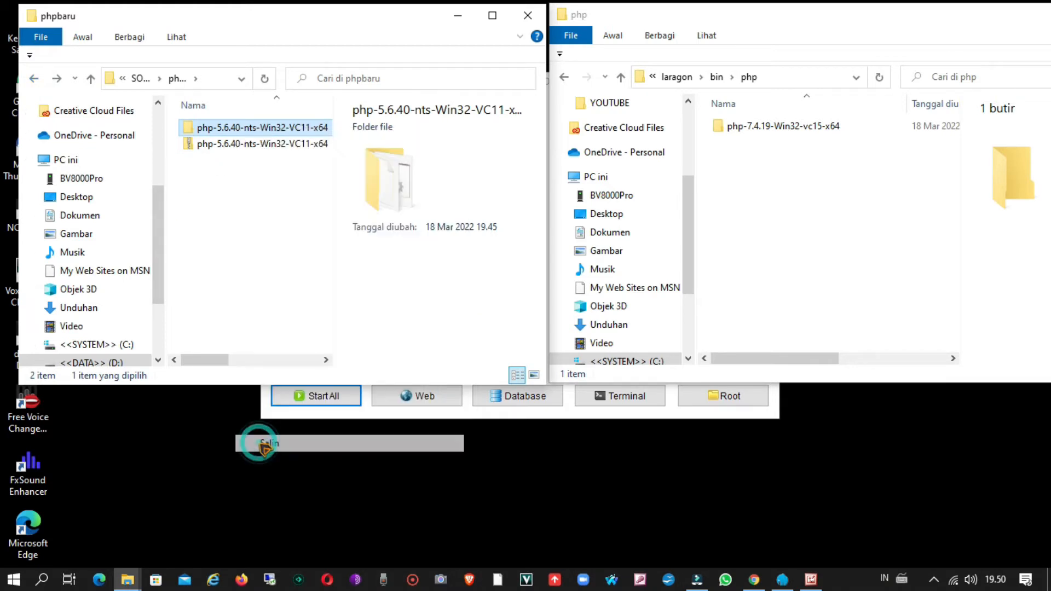
right_click(765, 201)
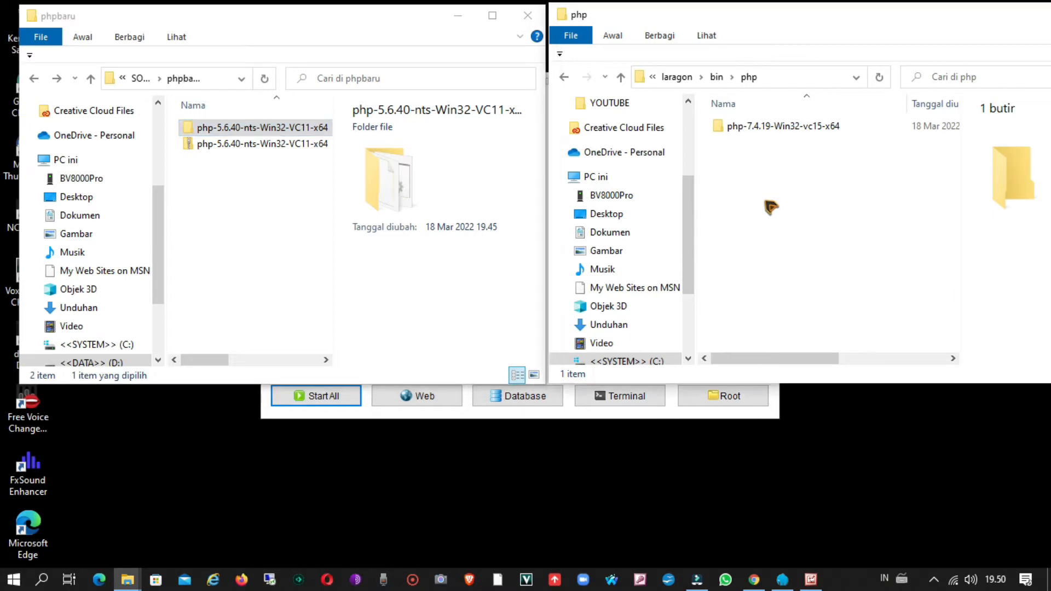
left_click(833, 310)
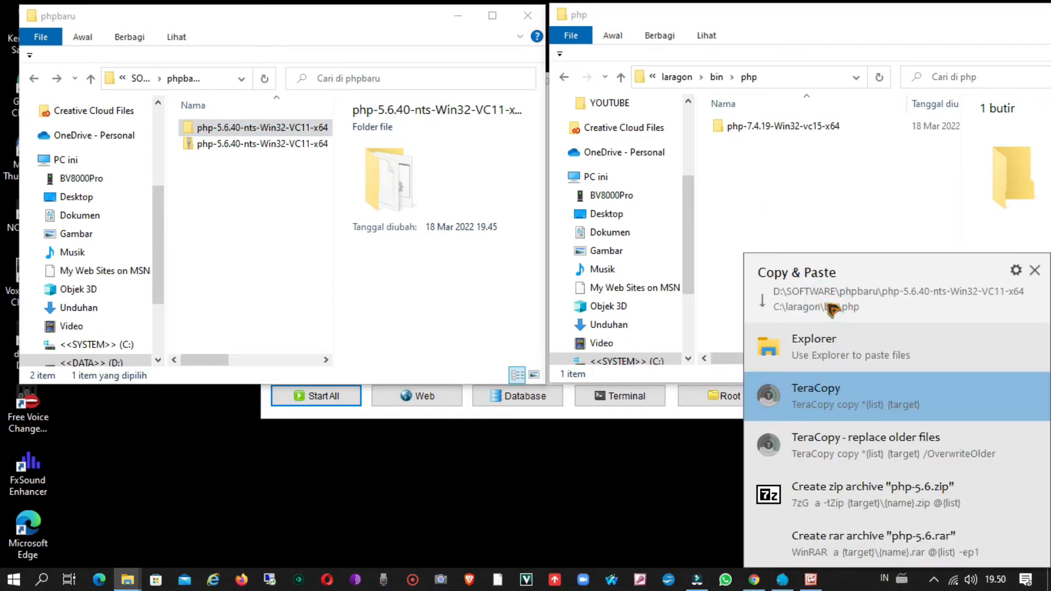
left_click(838, 349)
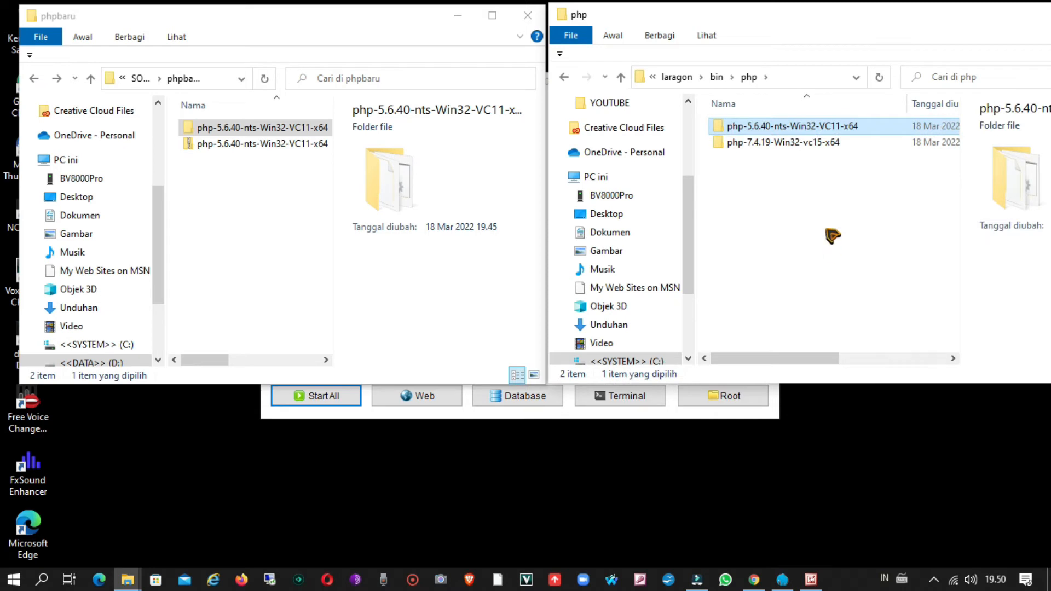
Open Laragon's bin\apache folder in one window and the extracted httpd-2.4.53-win64-VS16 folder under SOFTWARE\apache in the other.
left_click(565, 77)
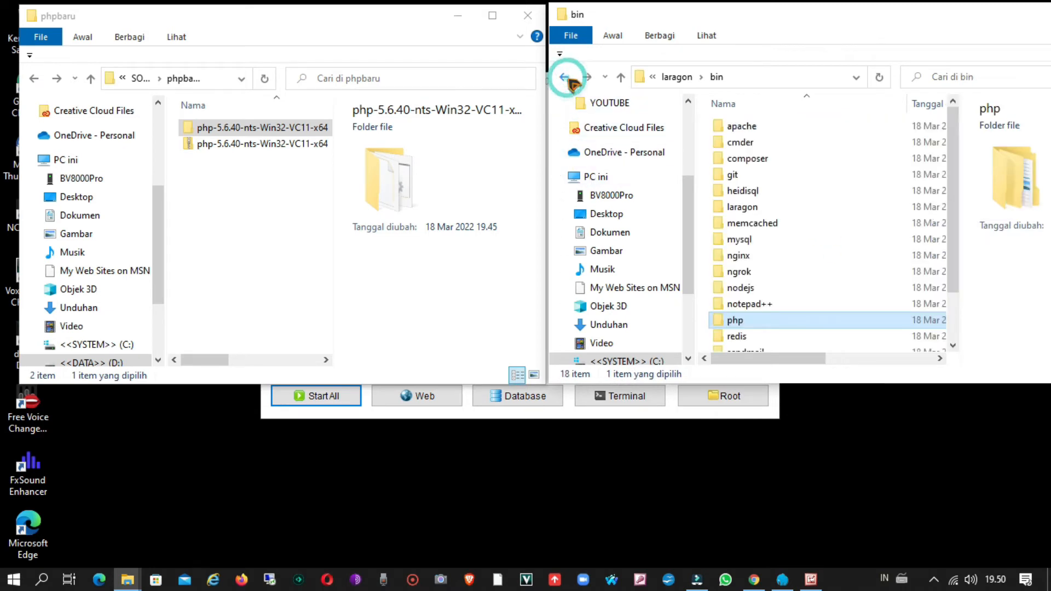
left_click(785, 133)
double_click(786, 133)
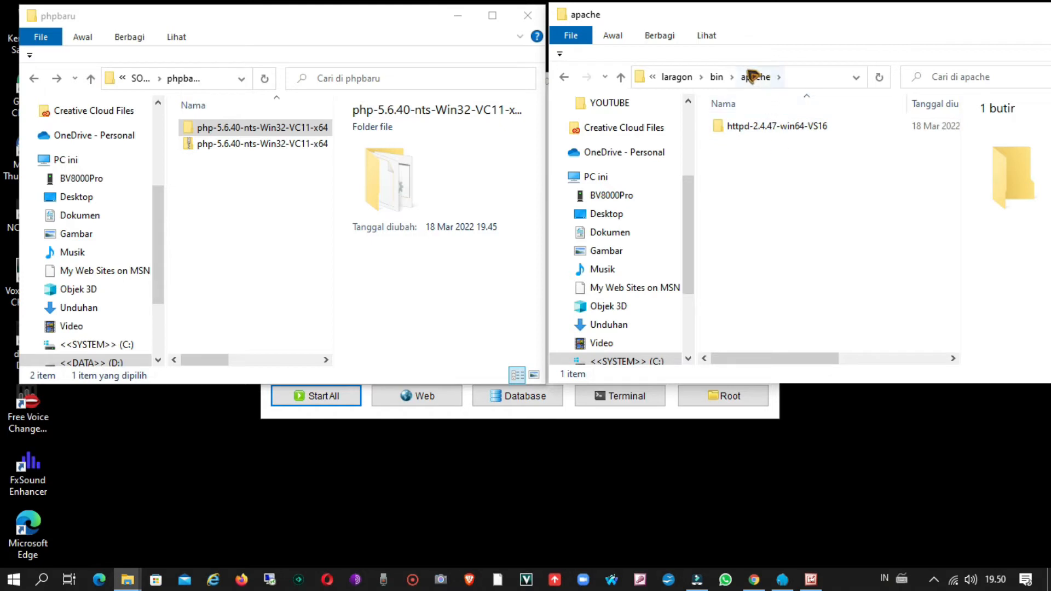
left_click(34, 79)
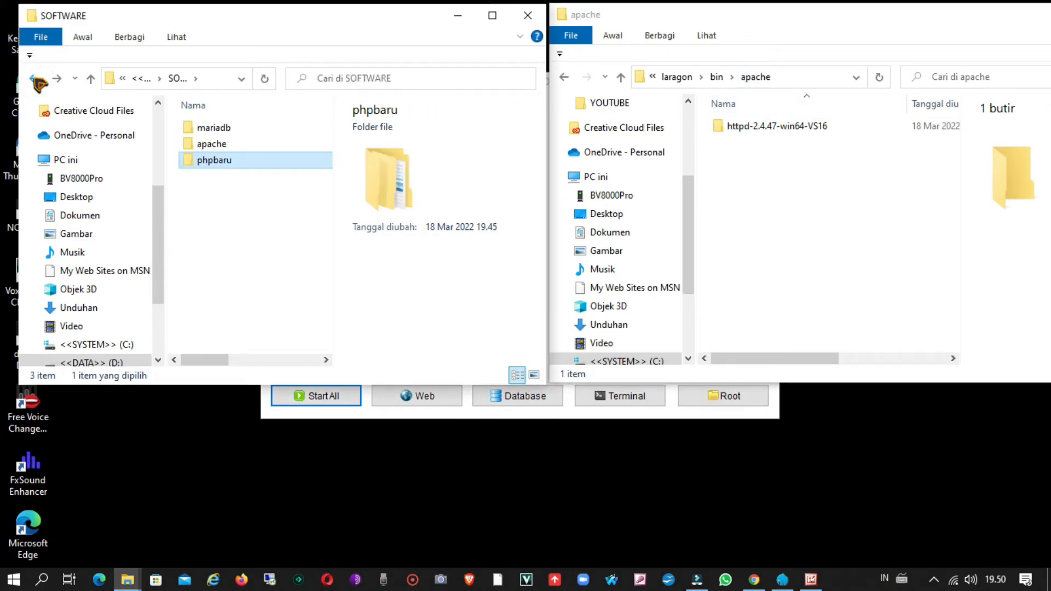
left_click(230, 145)
double_click(241, 148)
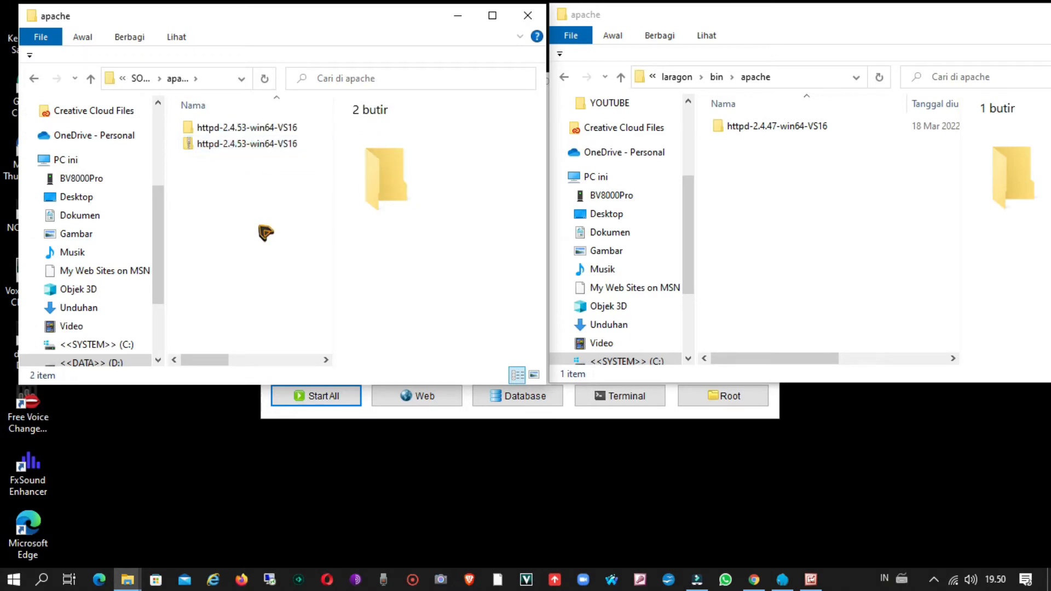
double_click(255, 133)
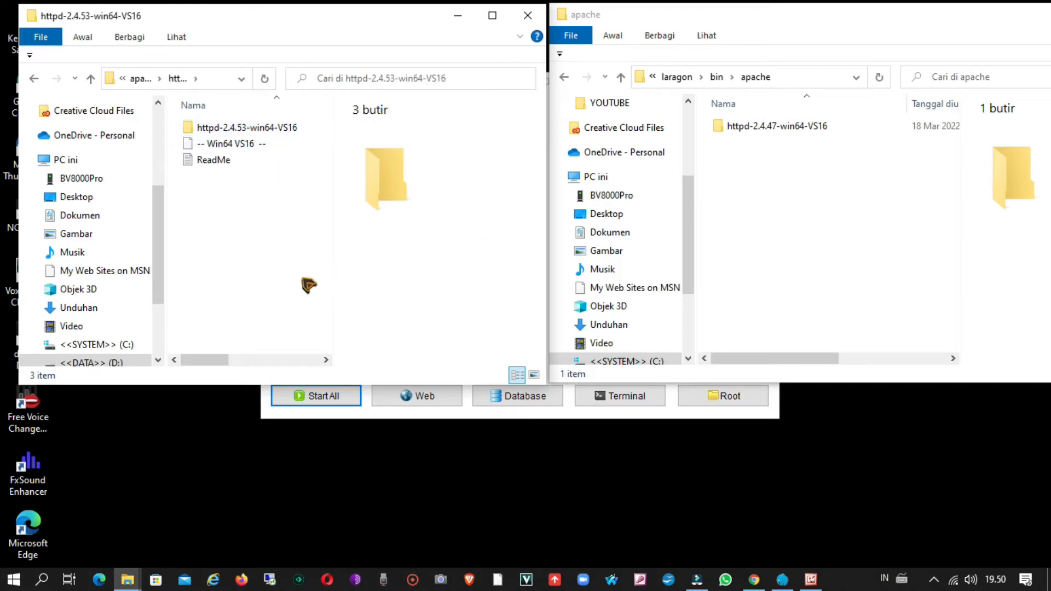
Copy the inner httpd-2.4.53-win64-VS16 folder into C:\laragon\bin\apache, using Explorer for the paste.
left_click(275, 129)
right_click(276, 130)
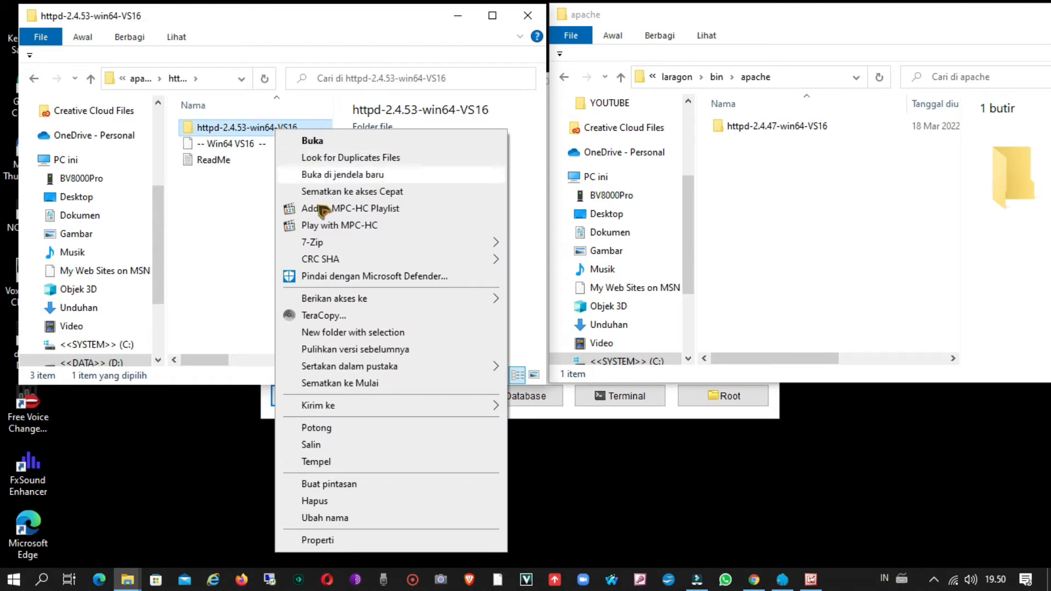
left_click(356, 450)
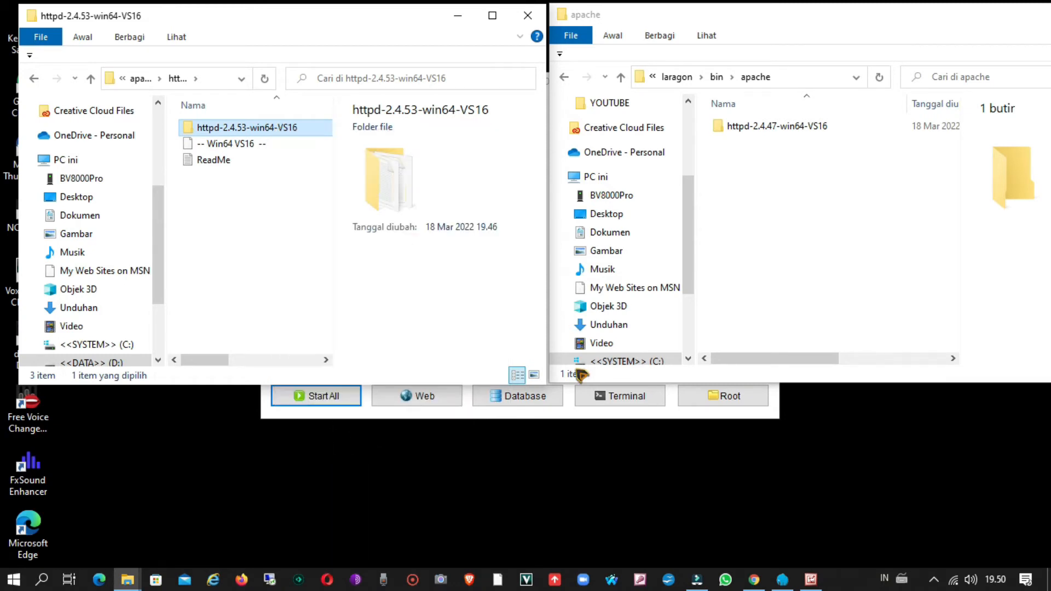
right_click(797, 207)
left_click(863, 309)
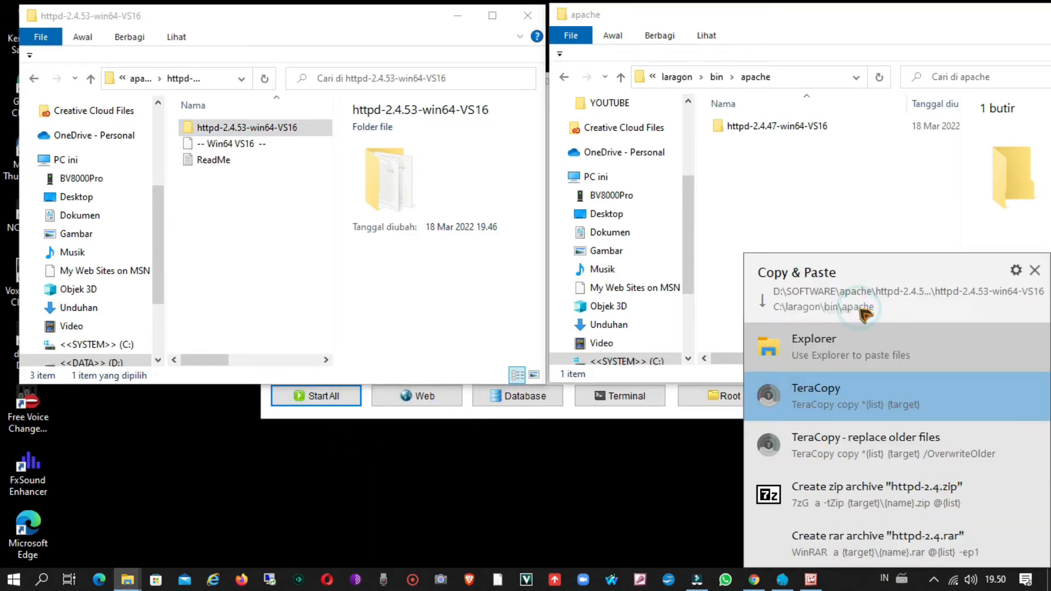
left_click(852, 343)
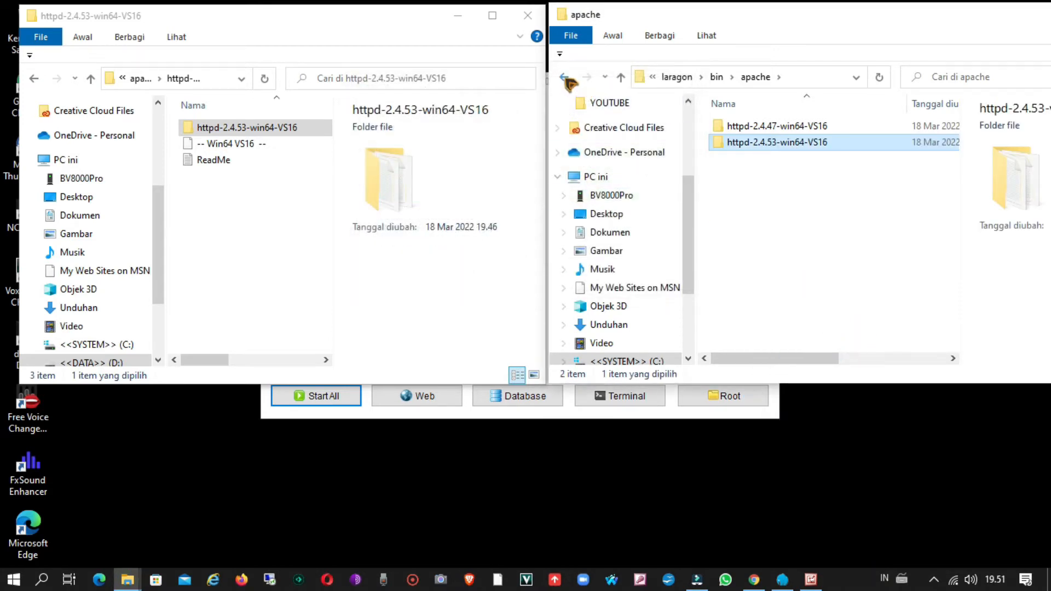
Open the mysql folder inside Laragon's bin in the Laragon Explorer window.
left_click(564, 77)
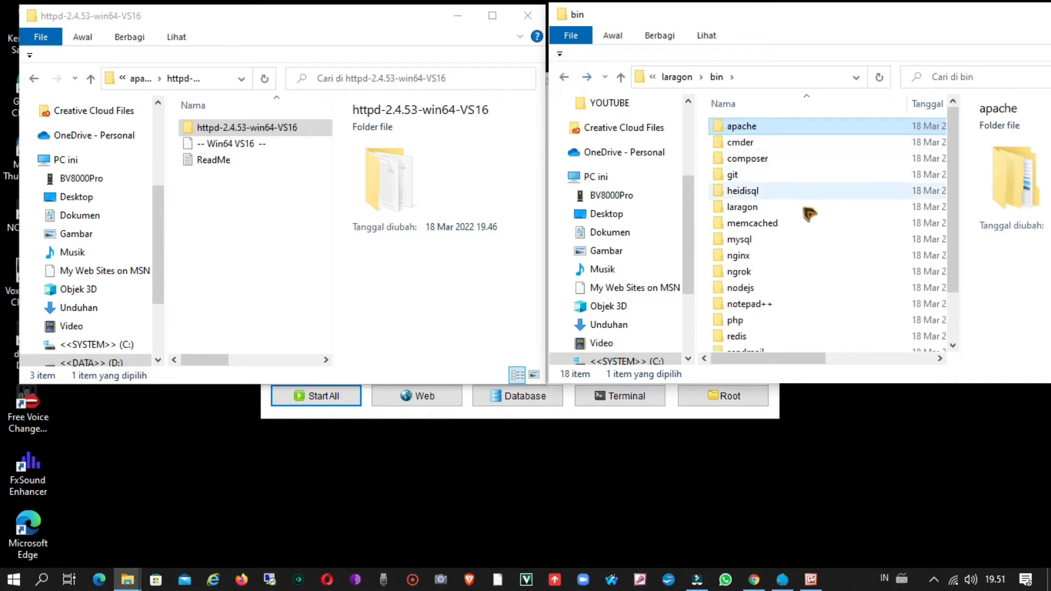
left_click(811, 245)
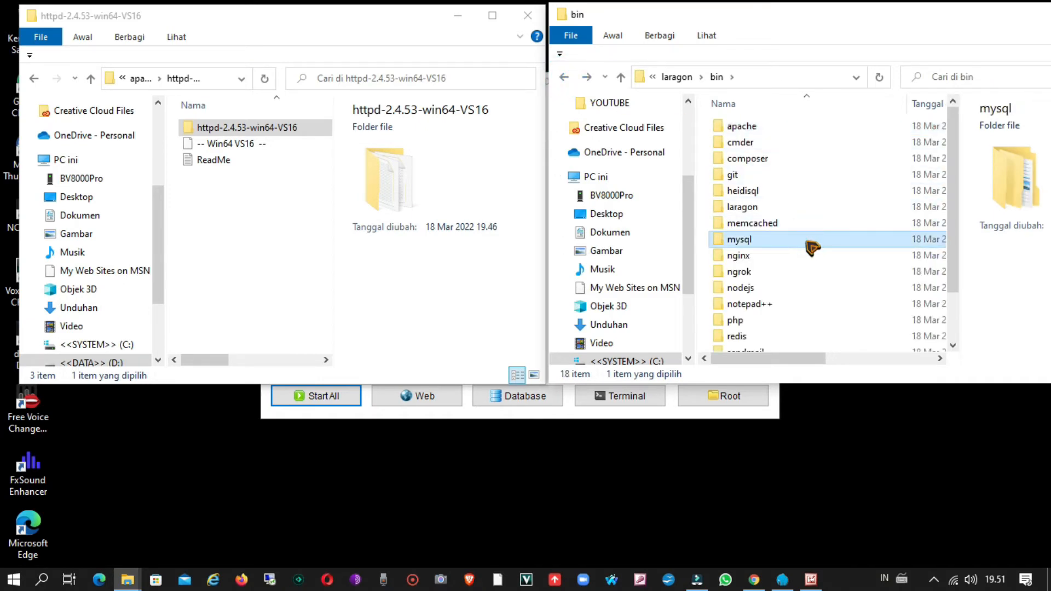
double_click(810, 245)
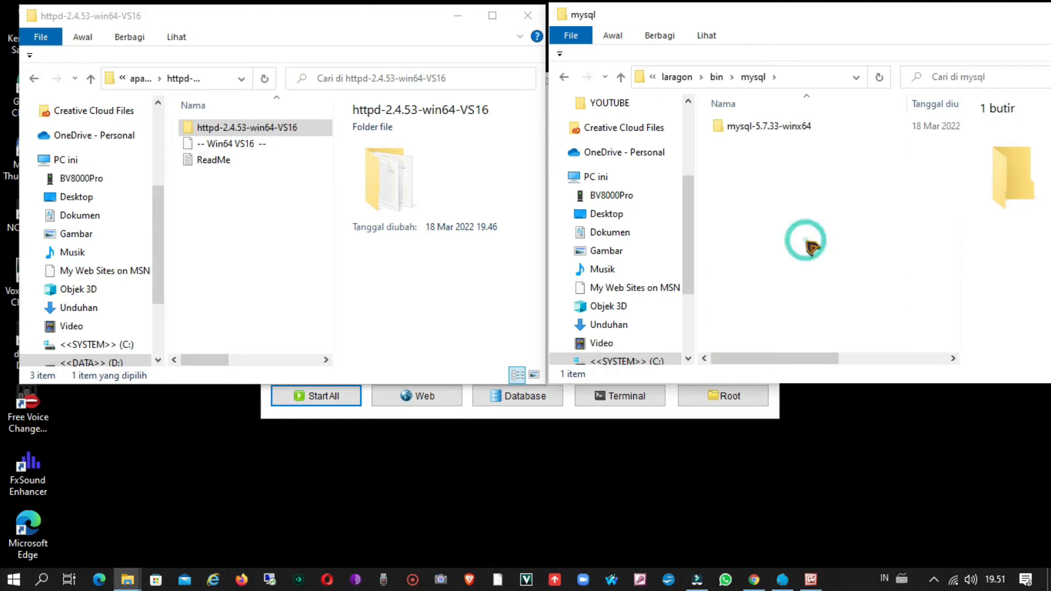
Open the extracted mariadb-10.7.3-winx64 folder under SOFTWARE\mariadb in the other Explorer window to reach its inner folder.
left_click(33, 78)
left_click(34, 79)
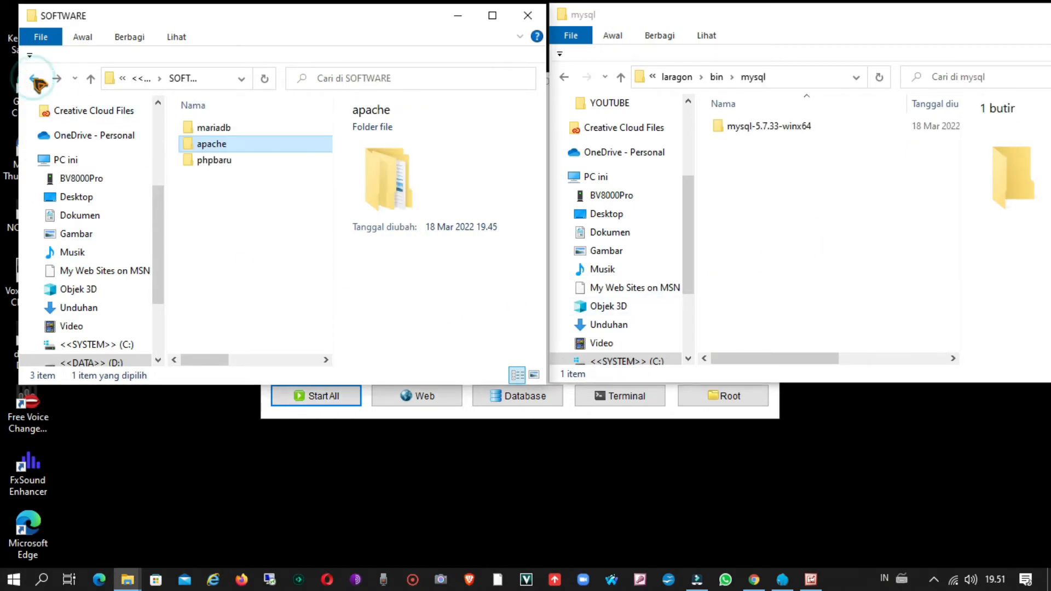
left_click(238, 131)
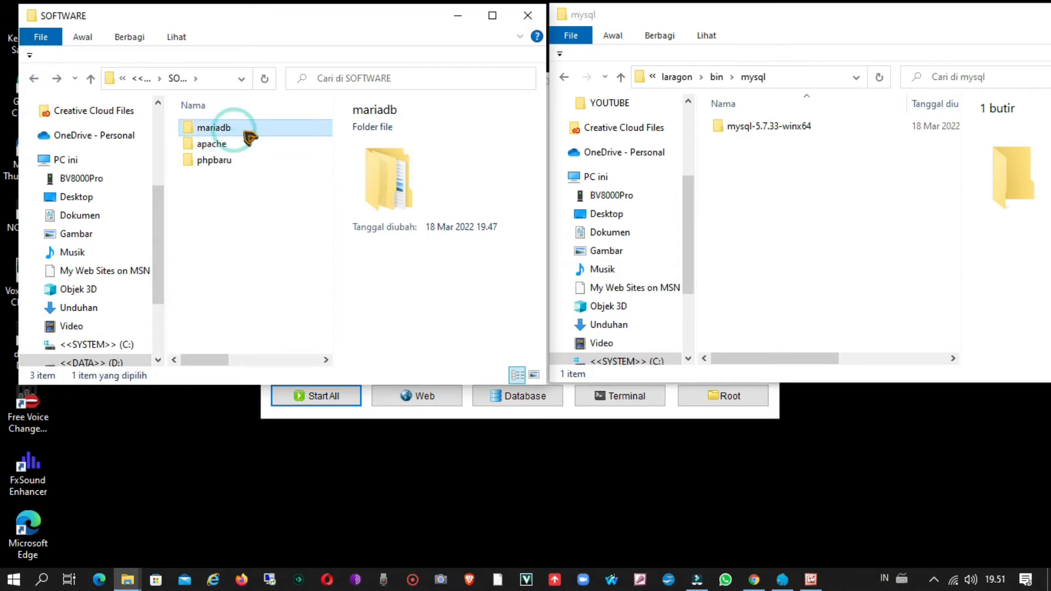
double_click(242, 131)
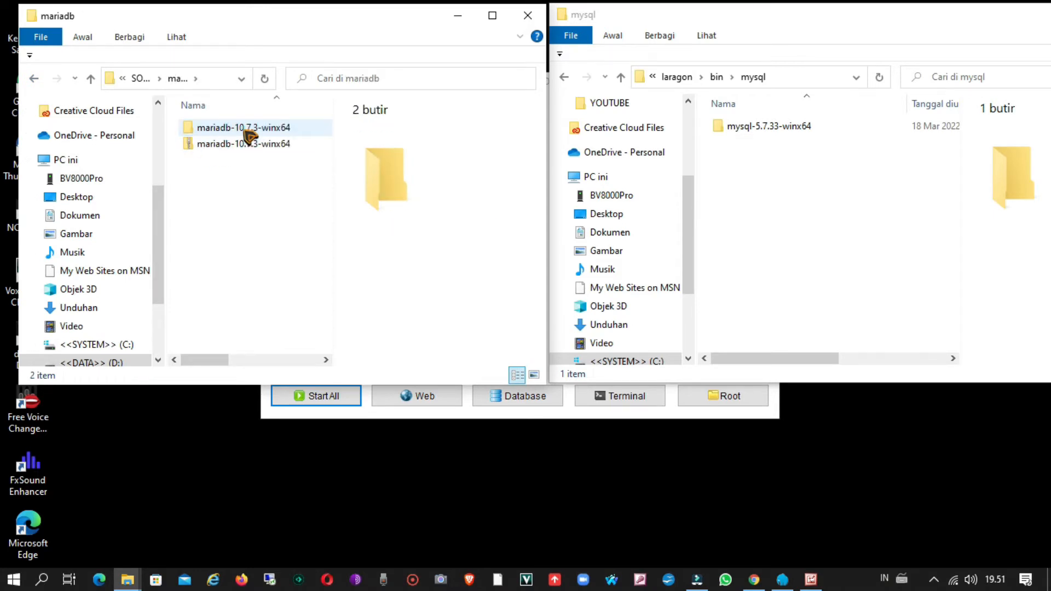
double_click(244, 129)
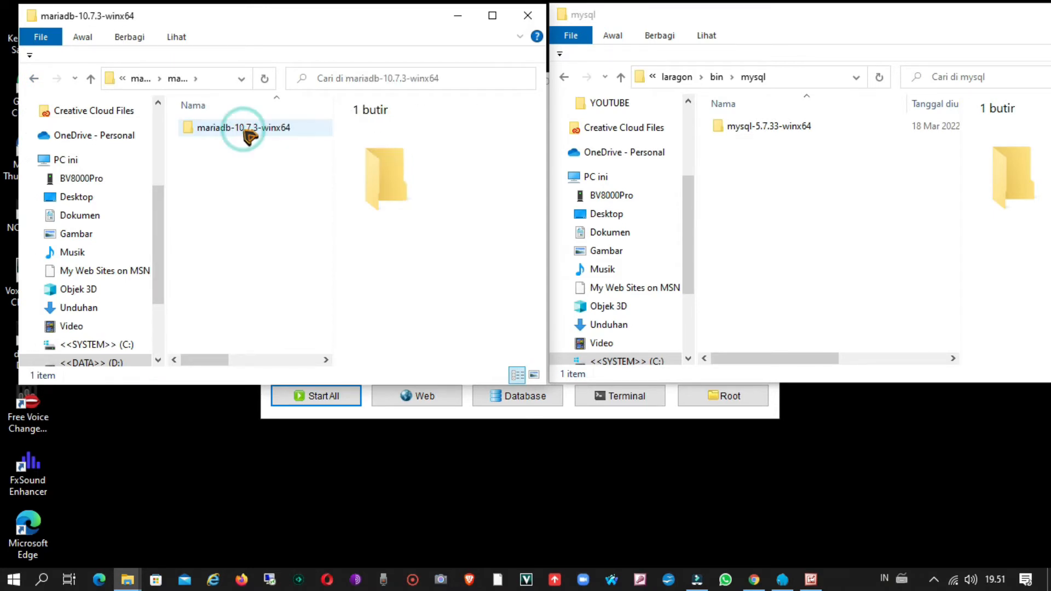
left_click(244, 129)
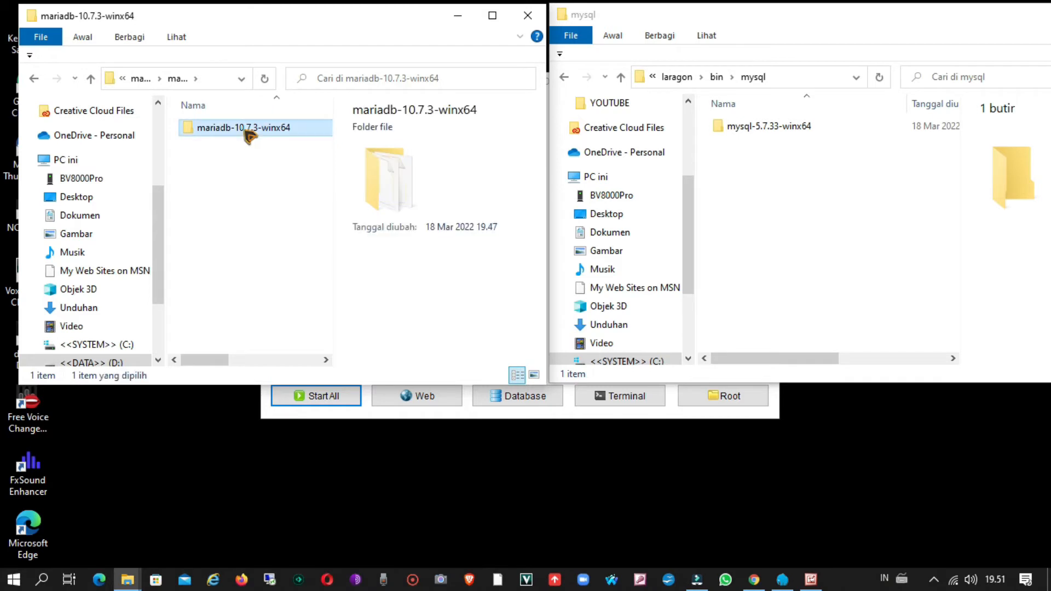
left_click(34, 78)
left_click(289, 127)
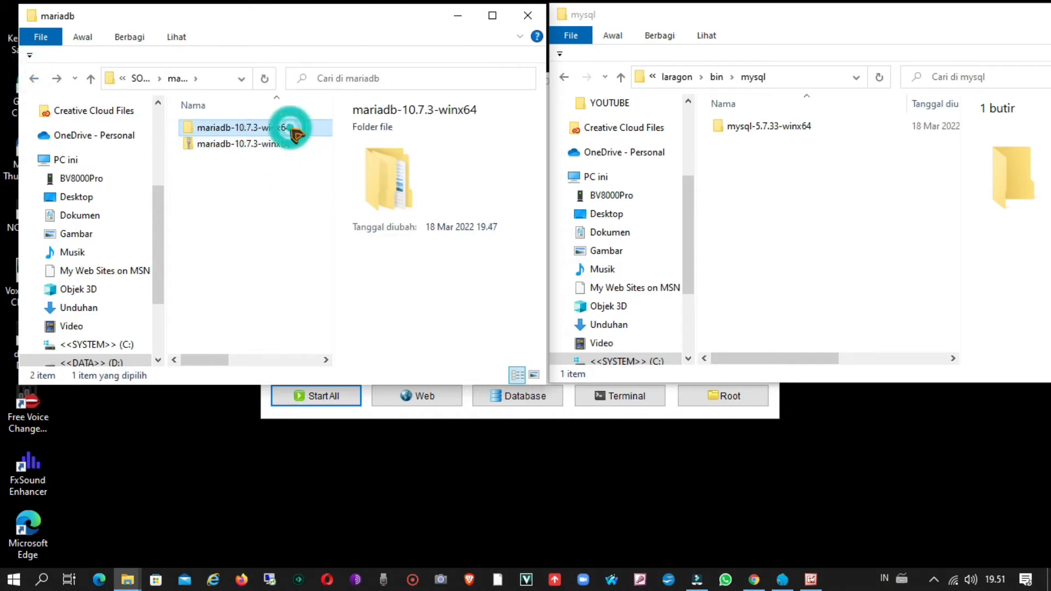
left_click(301, 139)
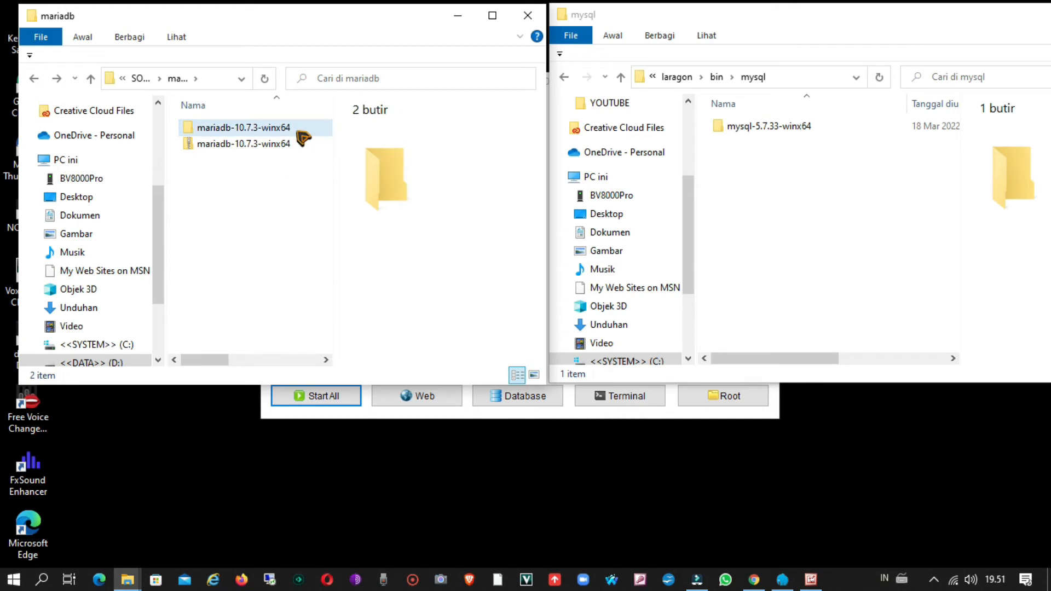
double_click(295, 129)
Copy the inner mariadb-10.7.3-winx64 folder into C:\laragon\bin\mysql, using Explorer for the paste.
left_click(258, 130)
right_click(258, 129)
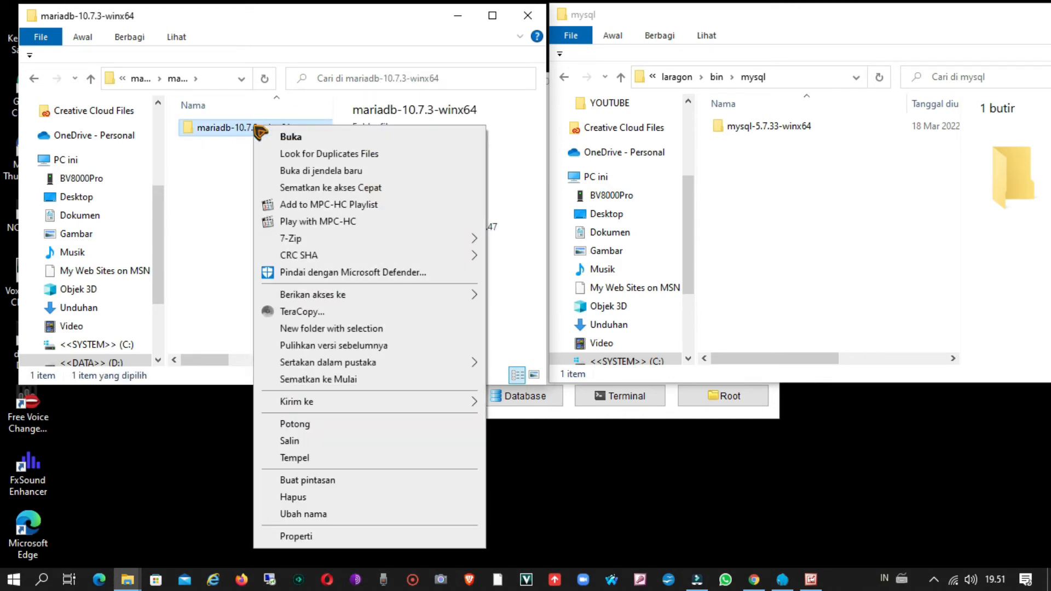
left_click(292, 441)
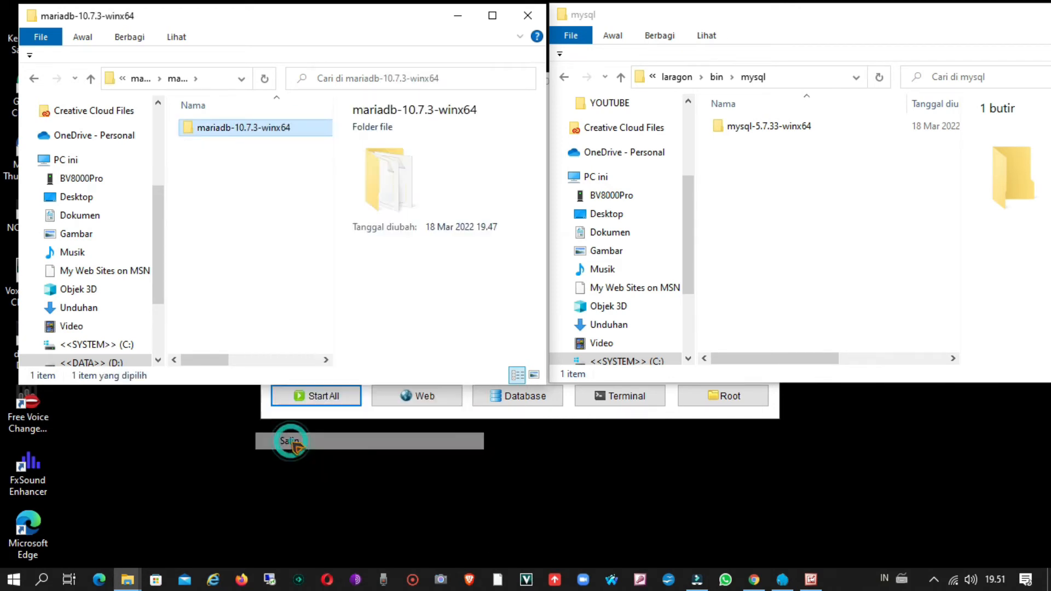
left_click(790, 194)
right_click(790, 195)
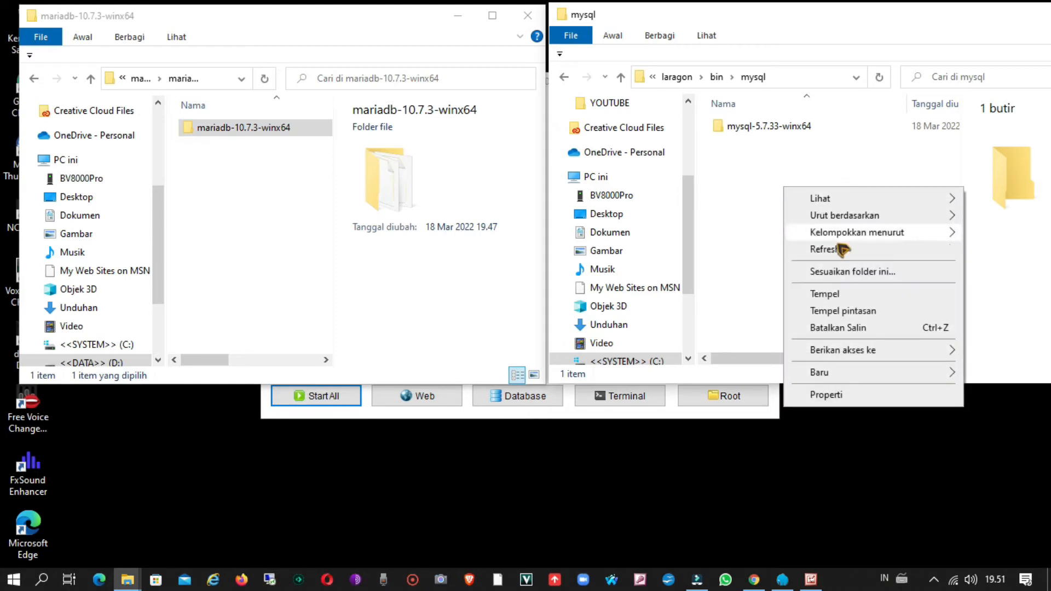
left_click(848, 294)
left_click(851, 358)
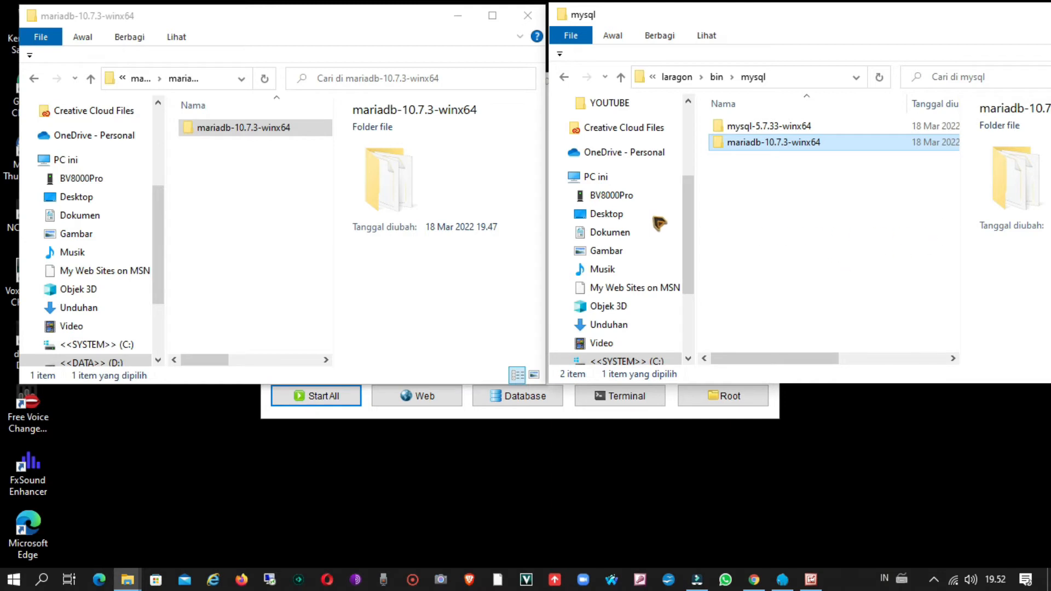
Return to Laragon's bin folder and close both File Explorer windows, leaving only the Laragon window open.
left_click(564, 78)
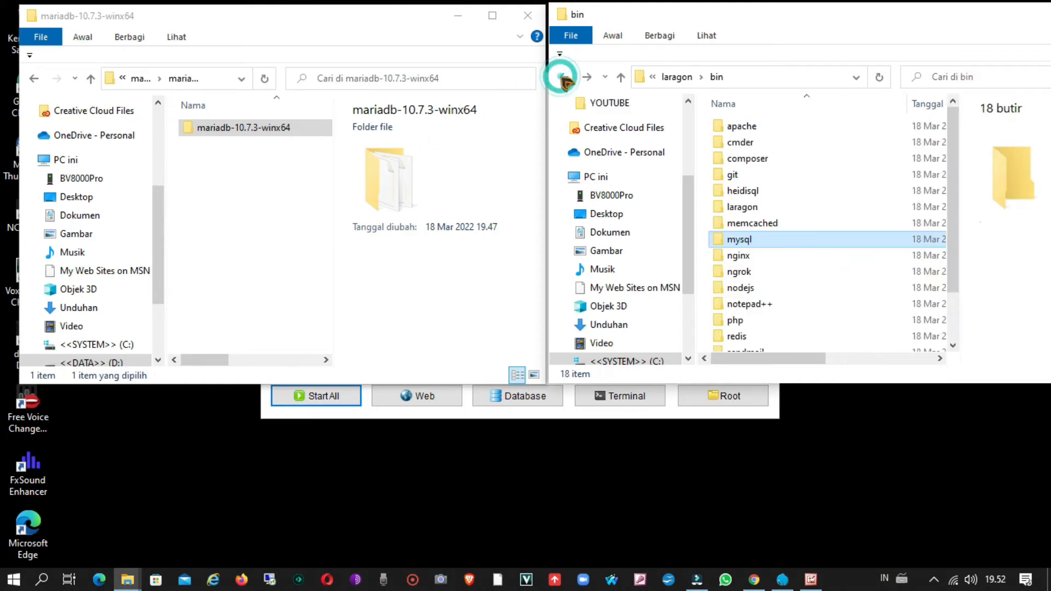
left_click(564, 78)
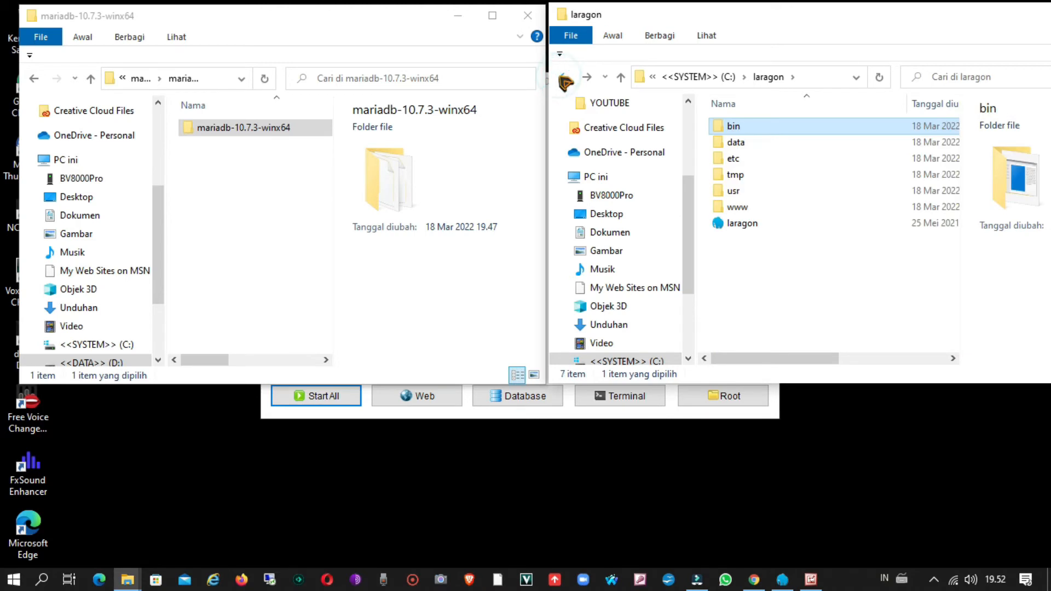
double_click(773, 129)
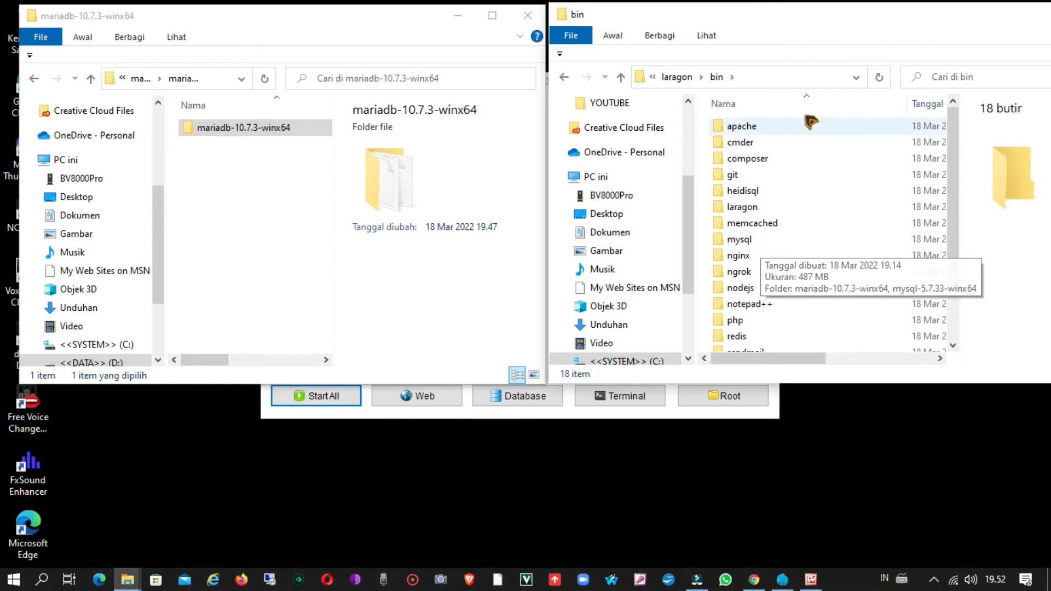
left_click_drag(841, 22, 481, 141)
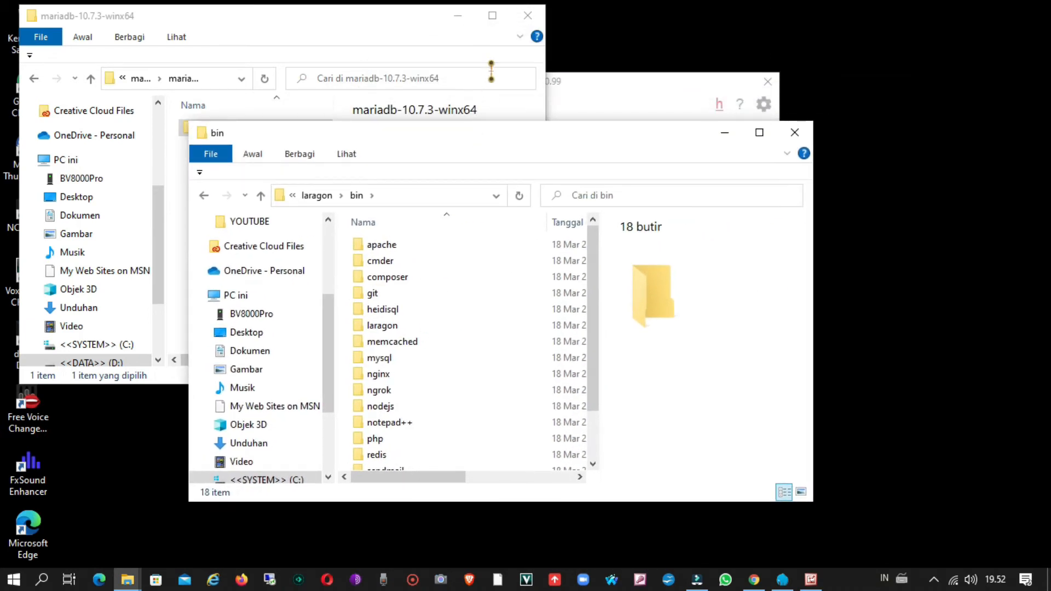
left_click(796, 134)
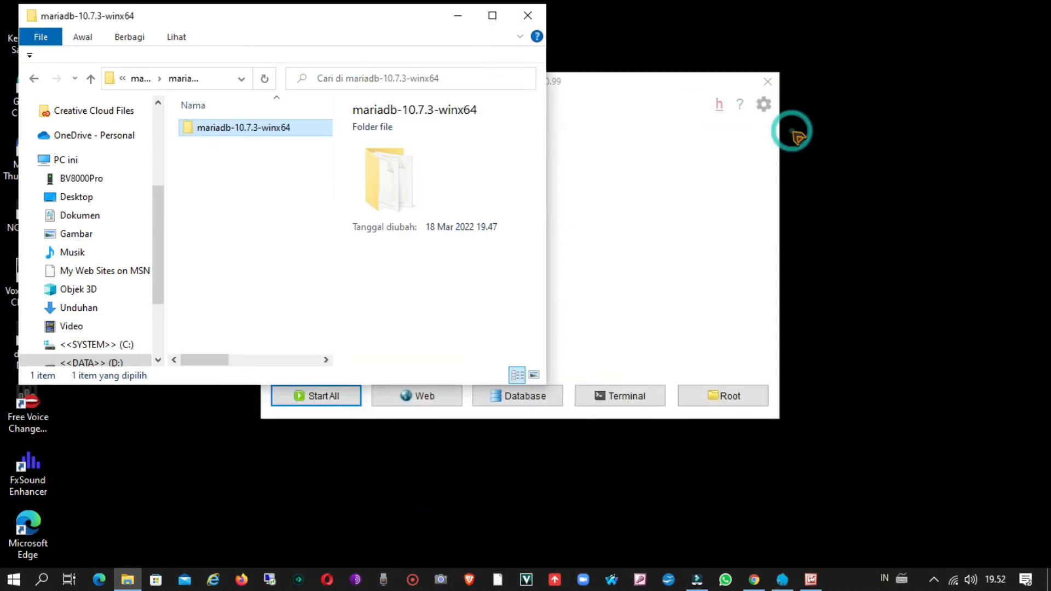
left_click(528, 15)
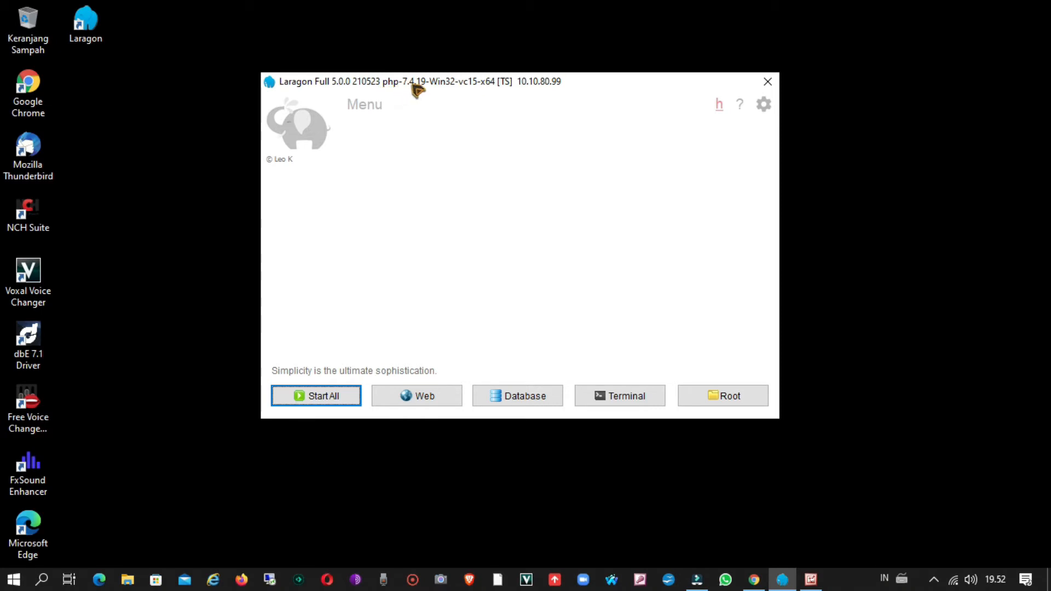
Switch Laragon's PHP version to php-5.6.40-nts-Win32-VC11-x64.
right_click(469, 181)
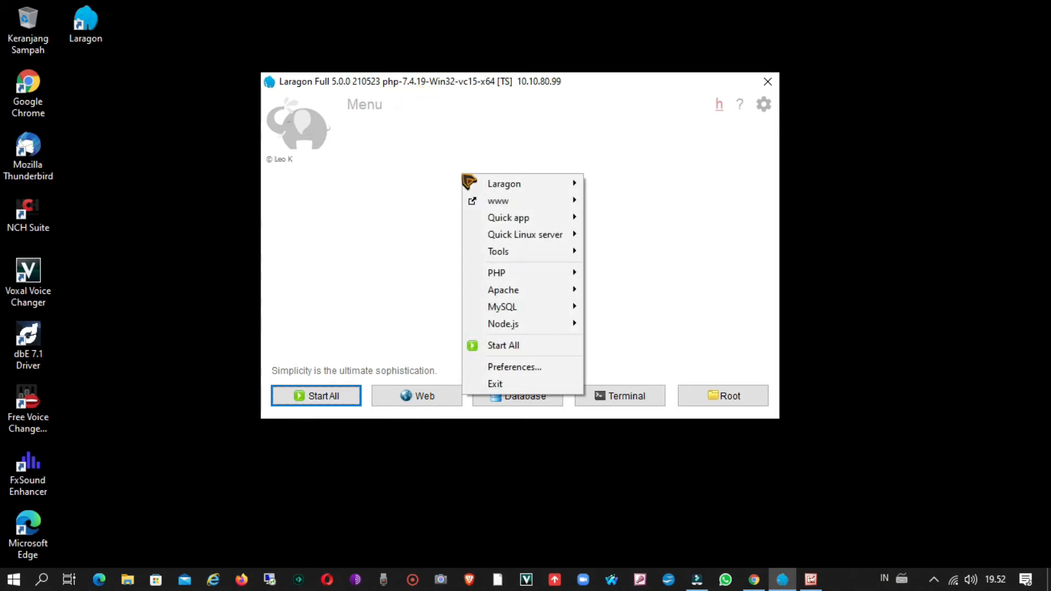
left_click(406, 192)
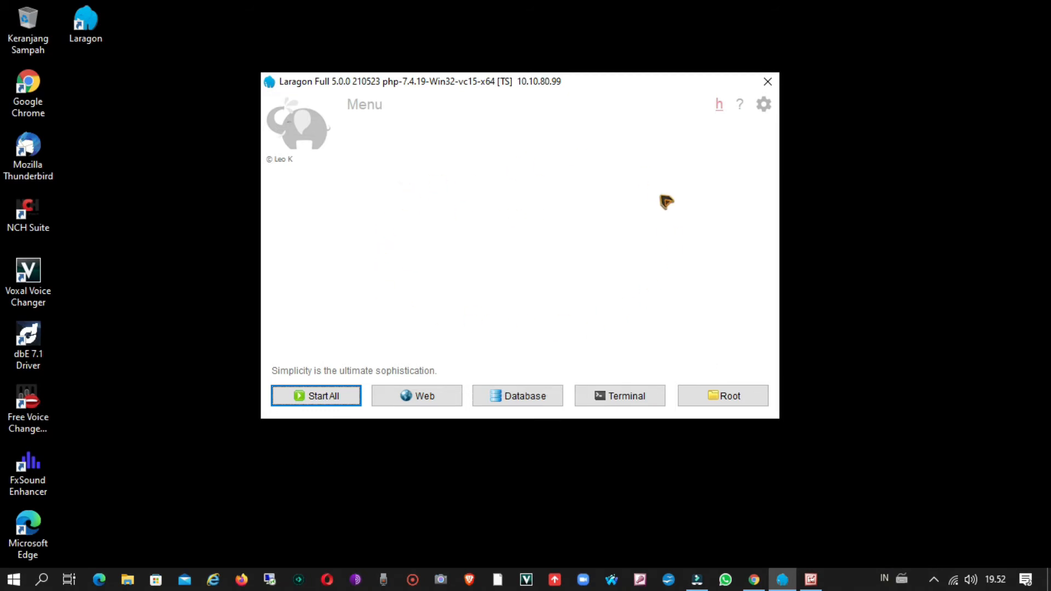
right_click(659, 91)
right_click(495, 233)
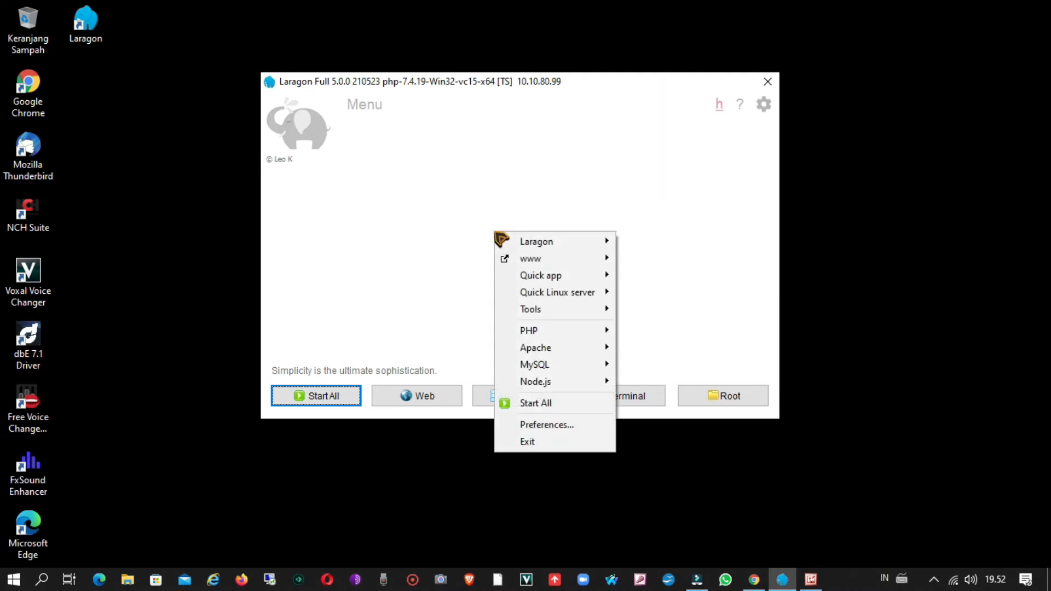
left_click(431, 227)
right_click(436, 233)
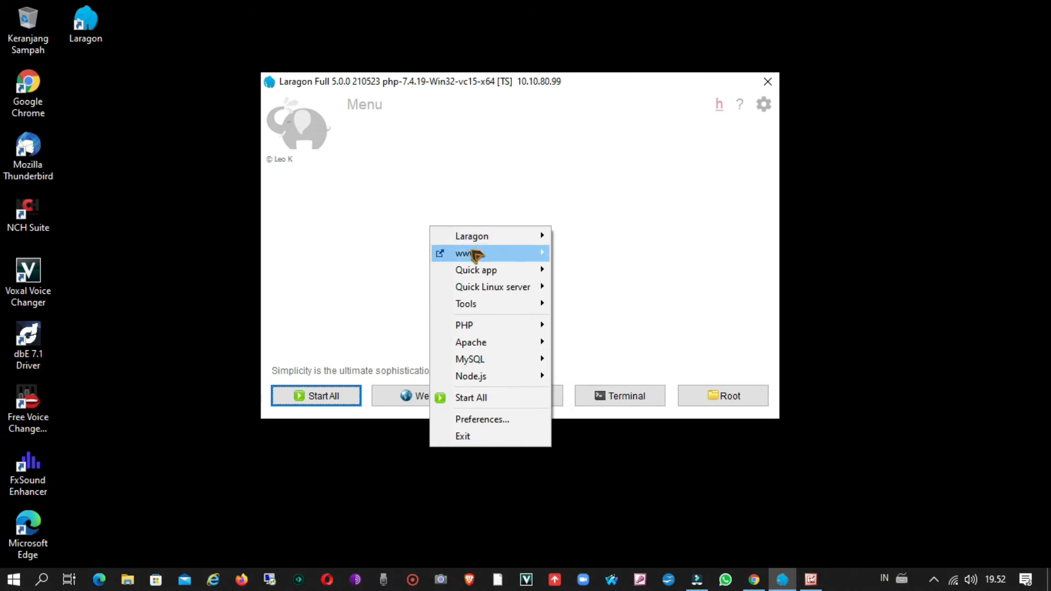
mouse_move(494, 330)
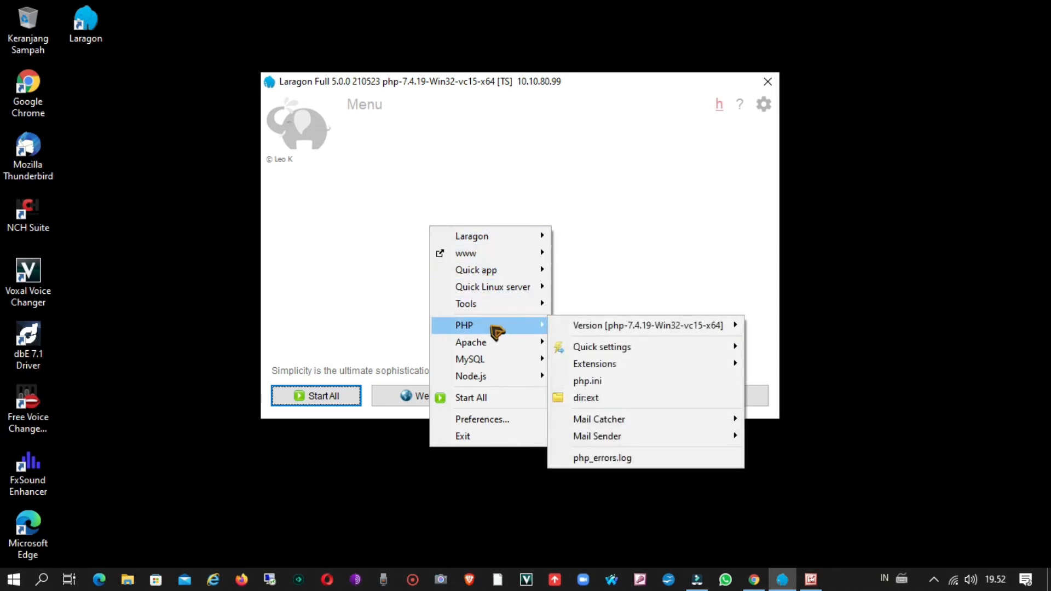
mouse_move(591, 329)
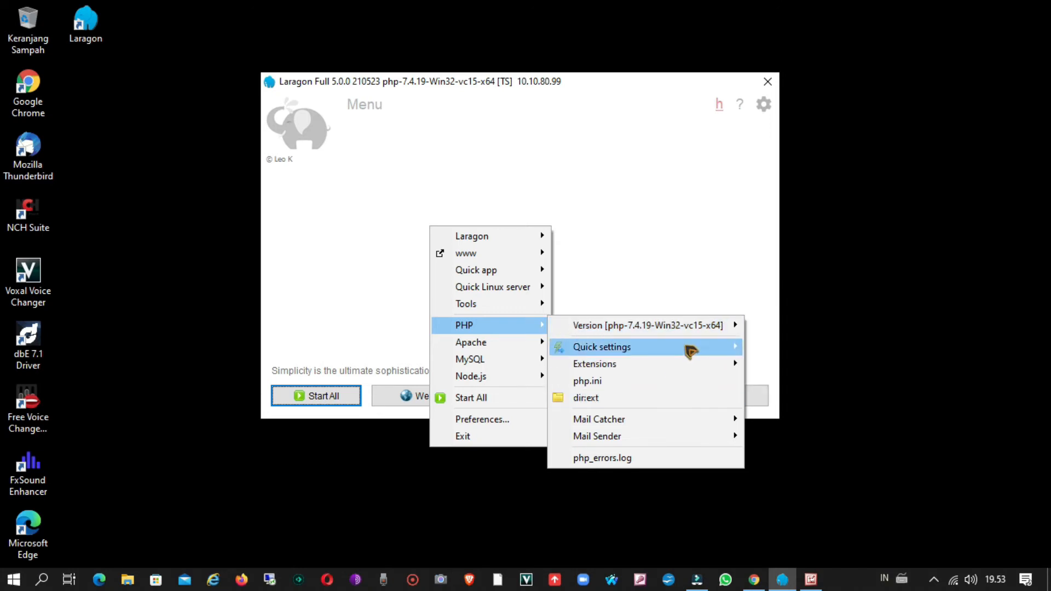
mouse_move(698, 335)
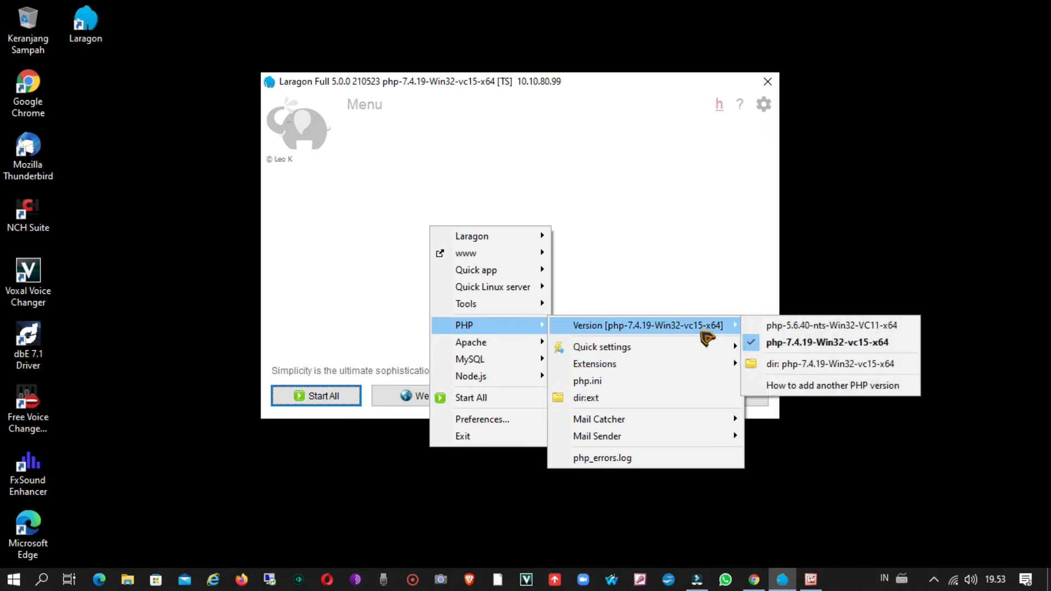
left_click(786, 328)
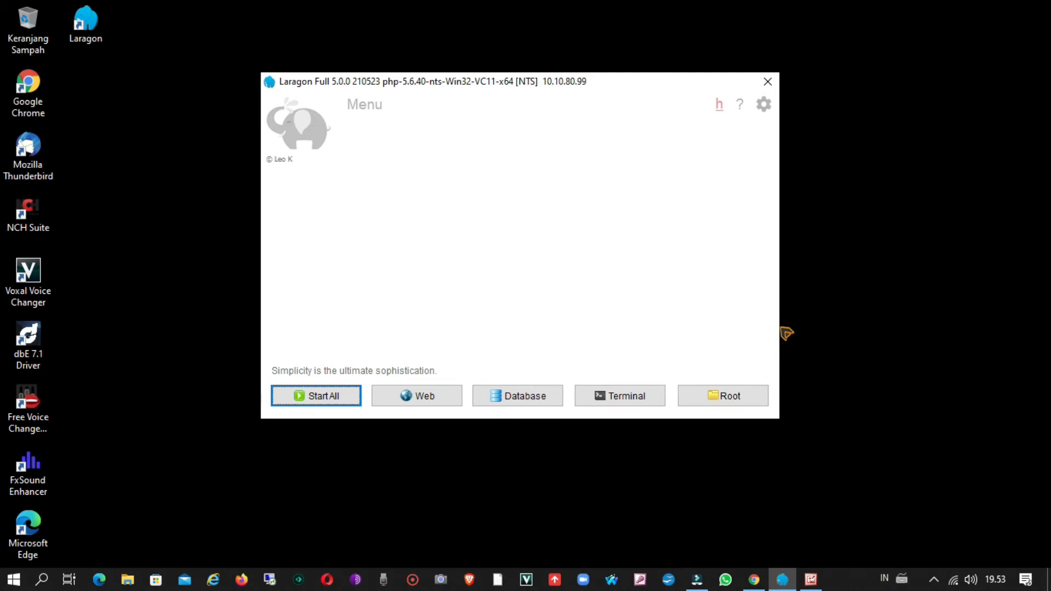
Check which PHP version is marked as active in Laragon's version list.
right_click(657, 237)
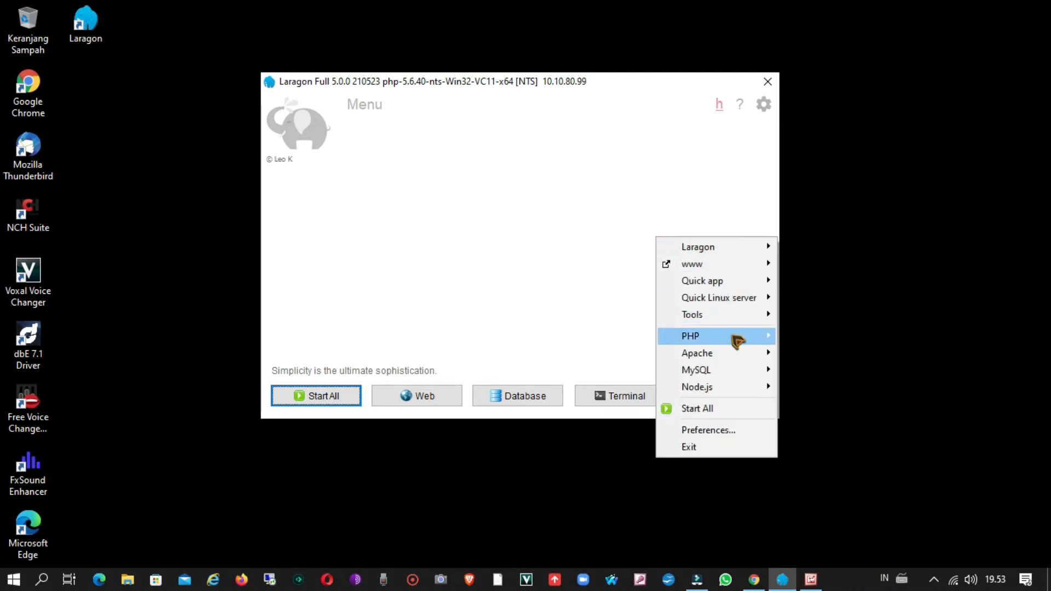
mouse_move(735, 338)
mouse_move(849, 336)
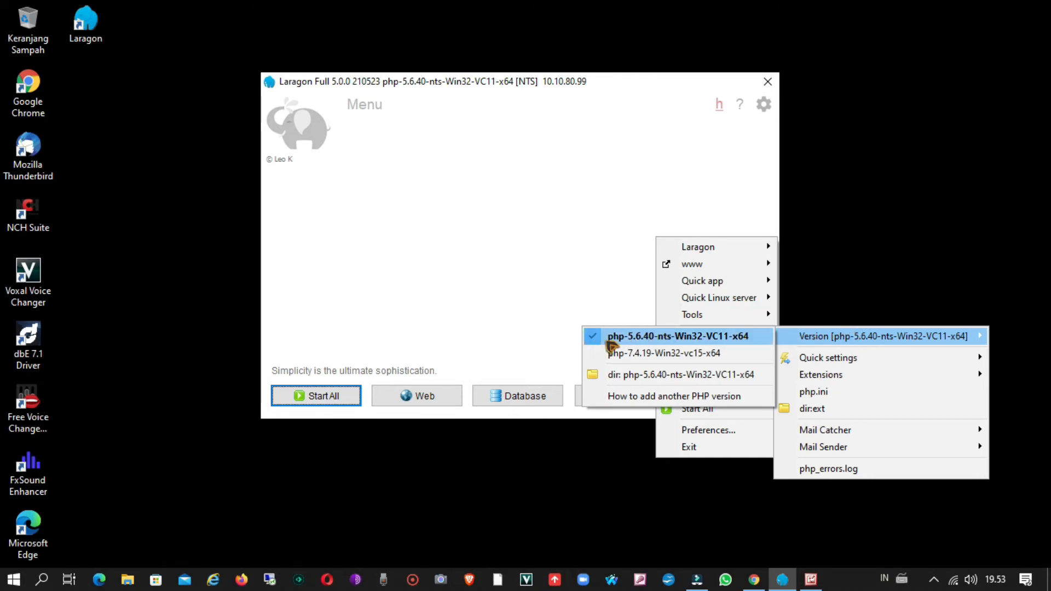
Switch Laragon's Apache version to httpd-2.4.53-win64-VS16.
right_click(503, 195)
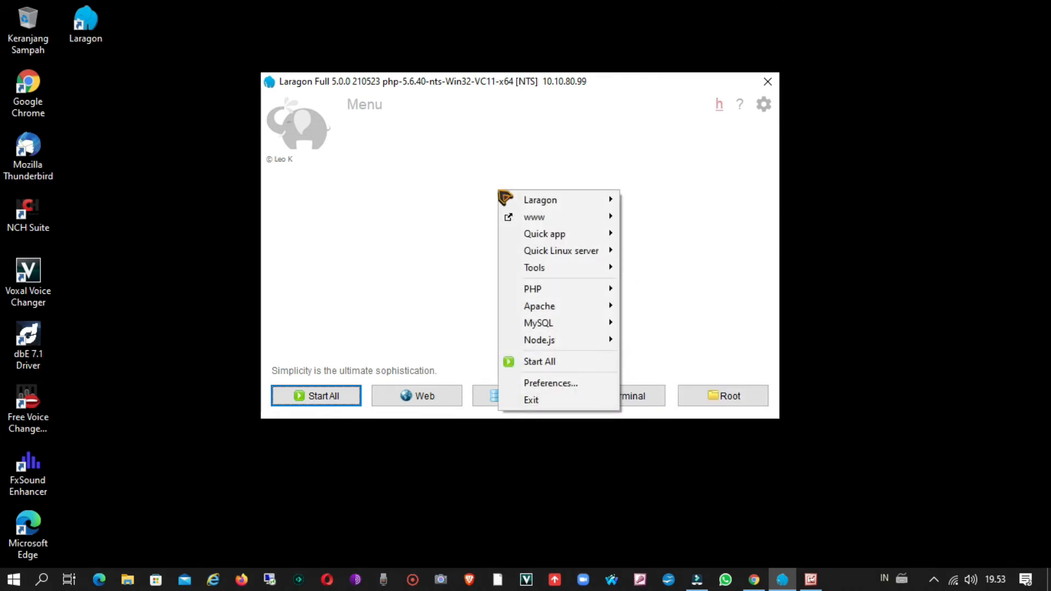
mouse_move(555, 308)
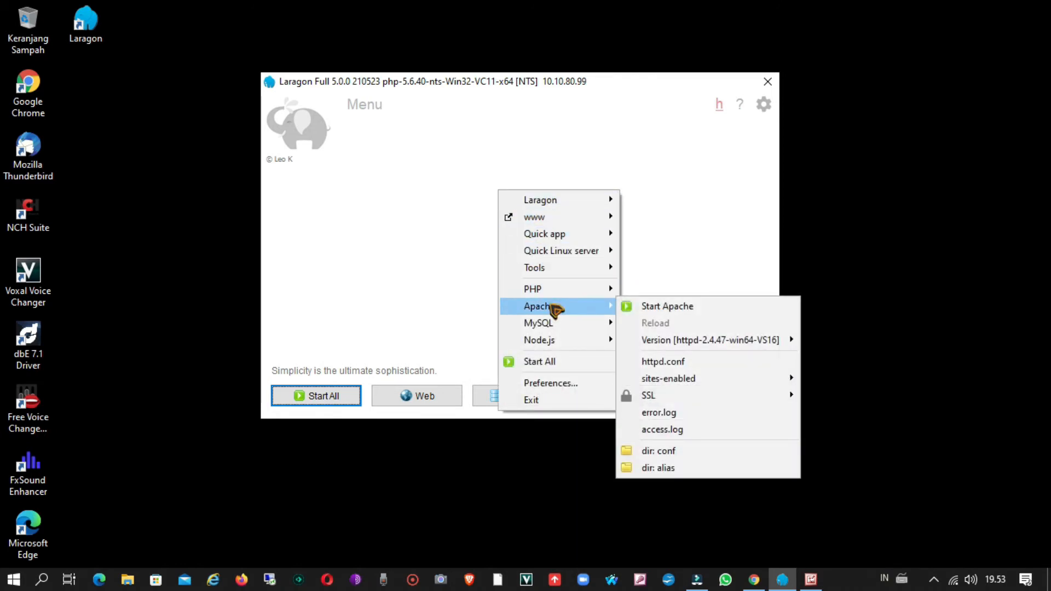
mouse_move(725, 343)
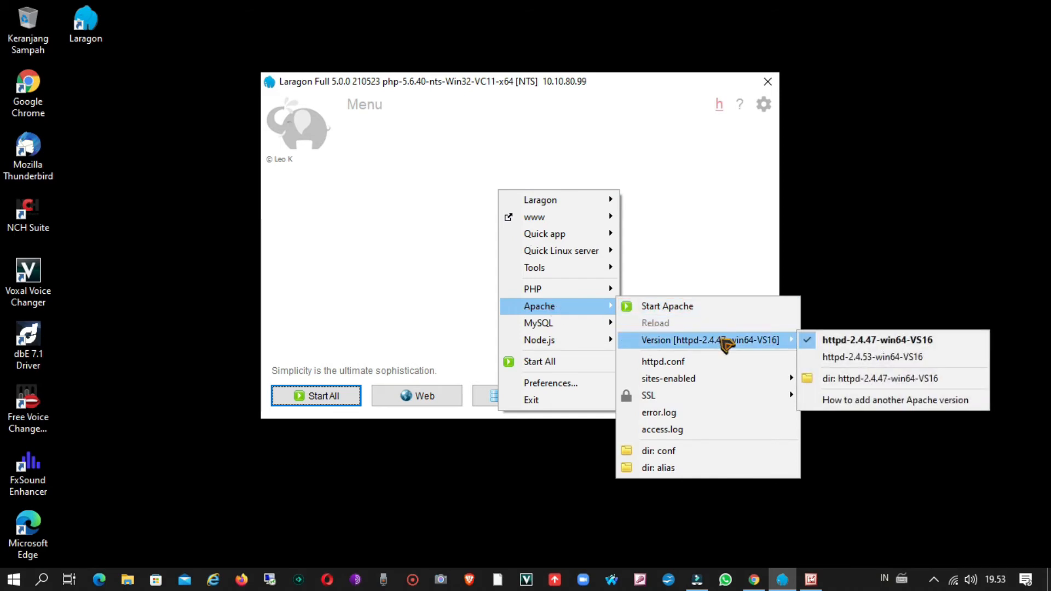
left_click(876, 357)
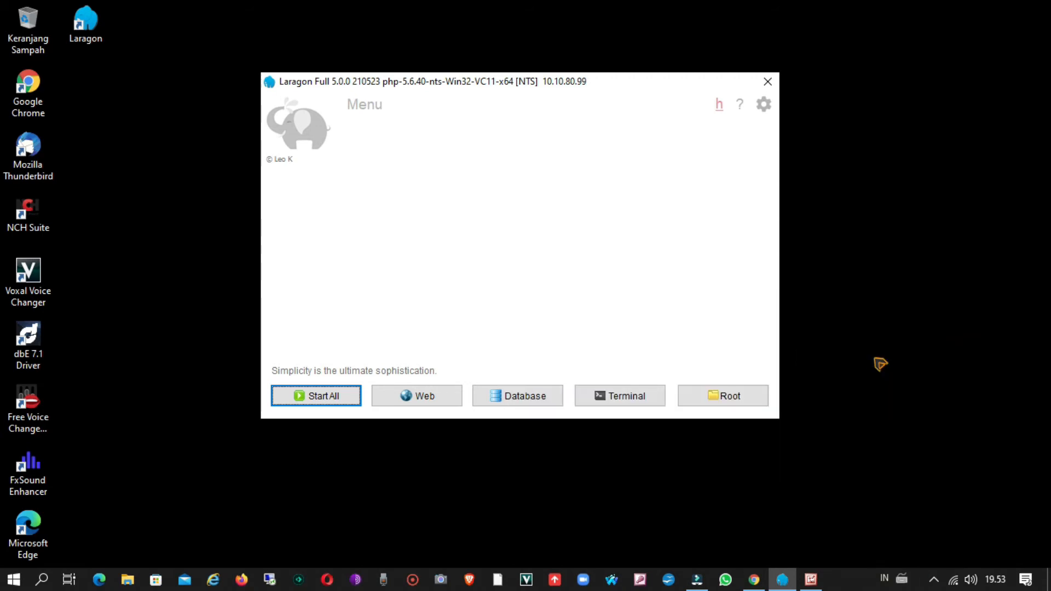
Switch Laragon's MySQL version to mariadb-10.7.3-winx64.
right_click(604, 210)
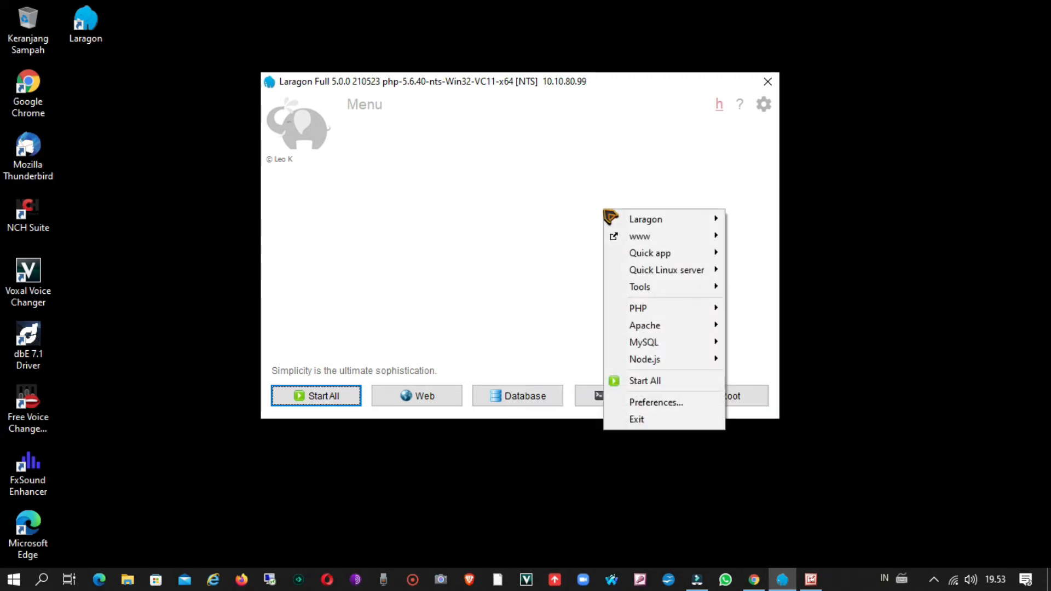
mouse_move(657, 346)
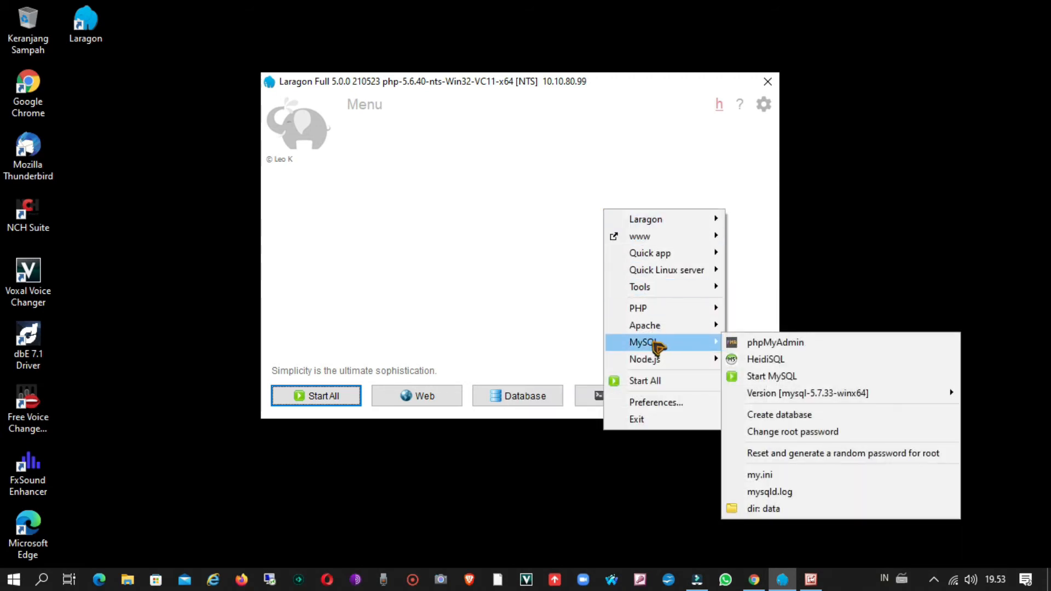
mouse_move(840, 401)
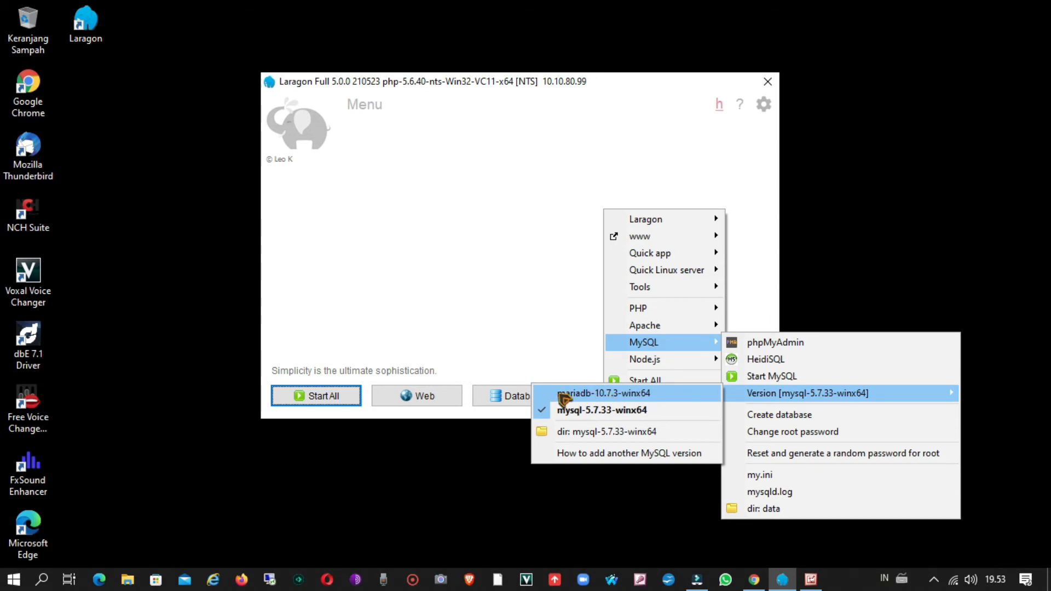
left_click(648, 399)
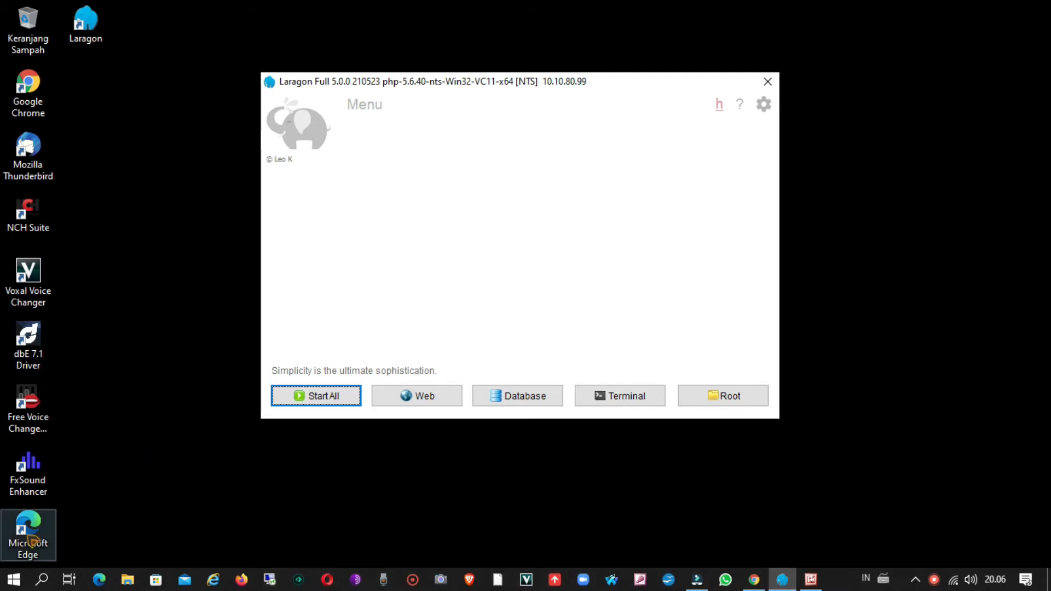
left_click(15, 581)
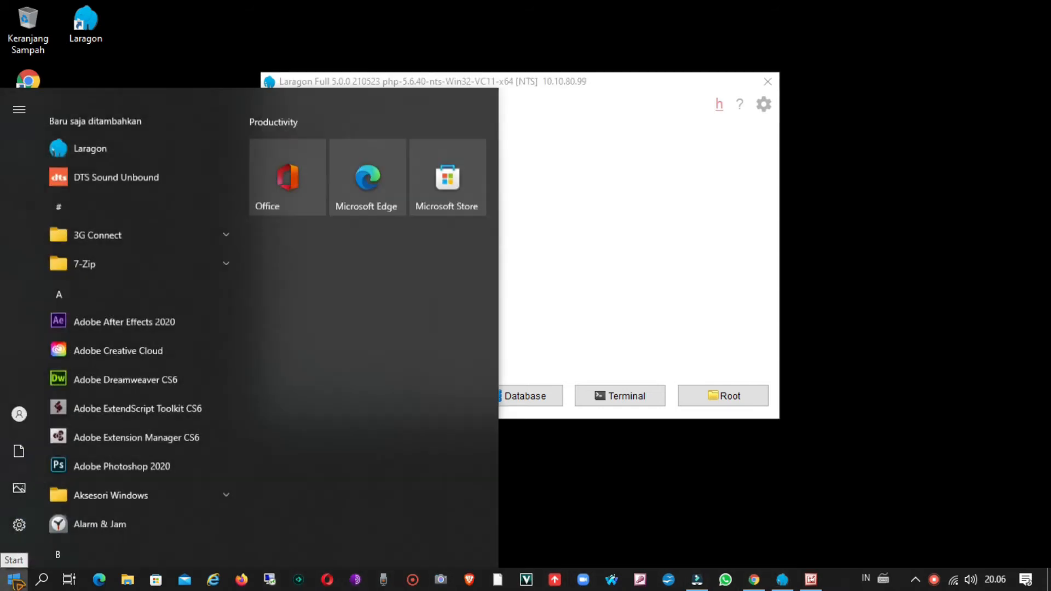
right_click(16, 582)
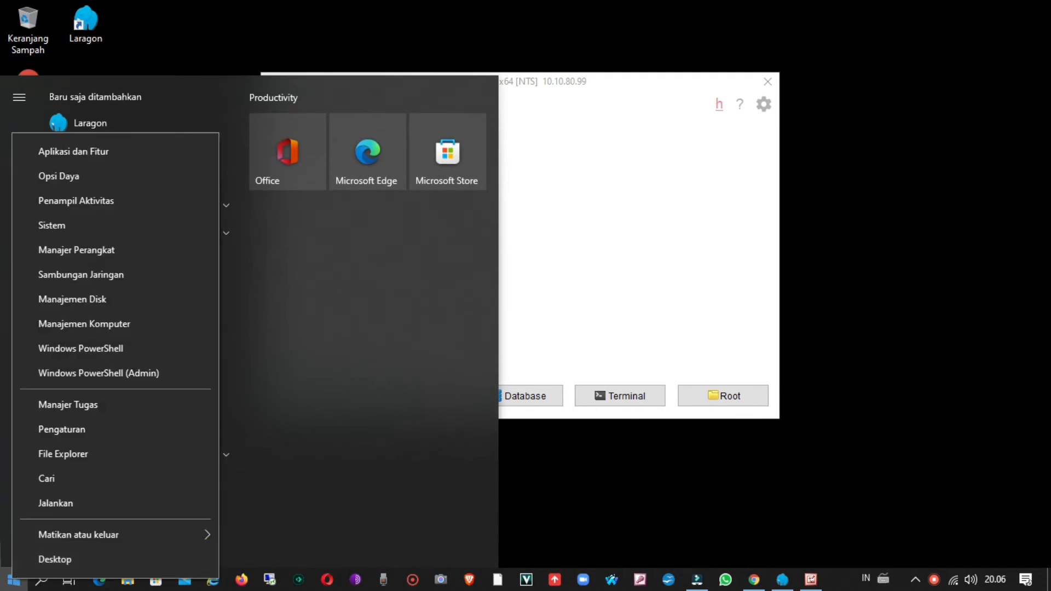
left_click(16, 583)
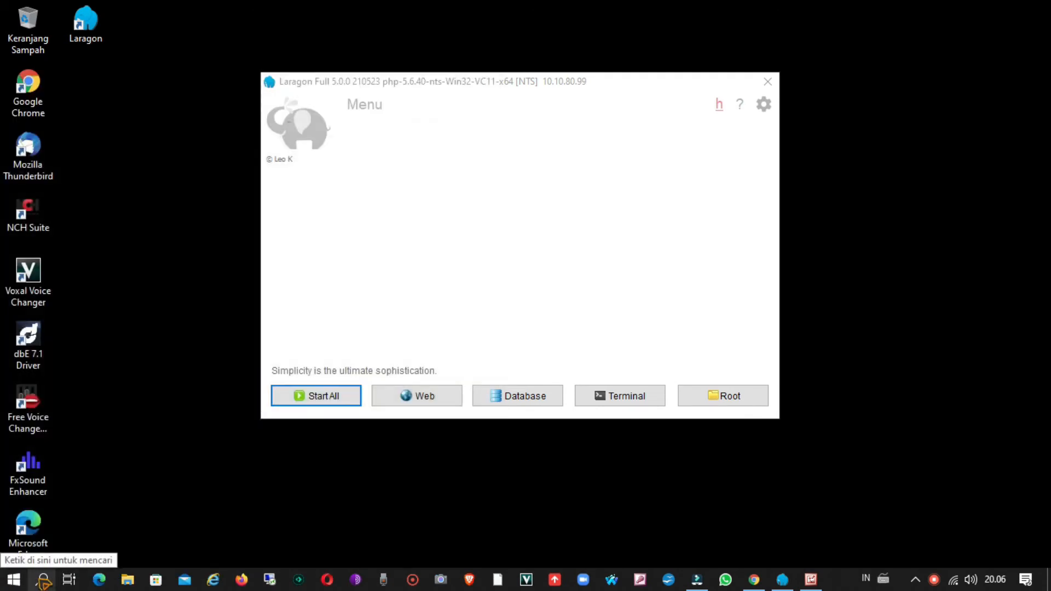
Search Windows for Control Panel and open the list of apps allowed through Windows Defender Firewall.
left_click(43, 581)
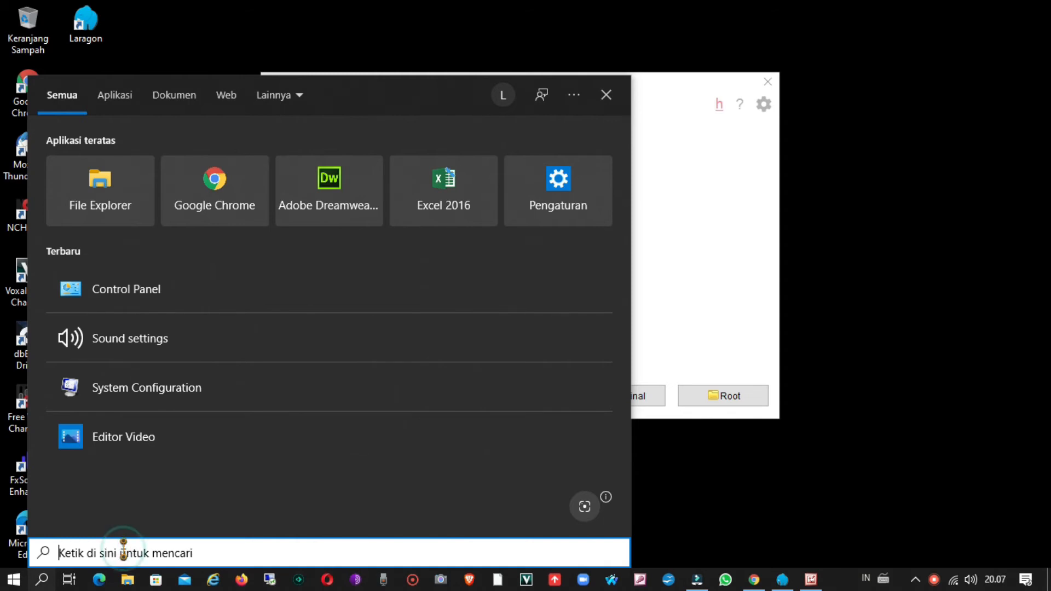
type("con")
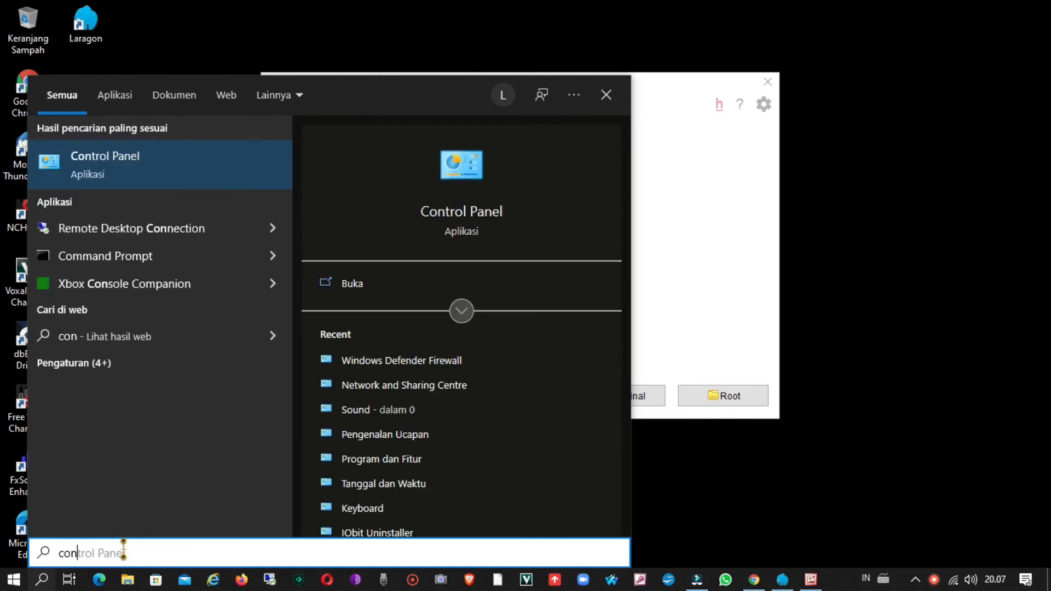
type("trol ")
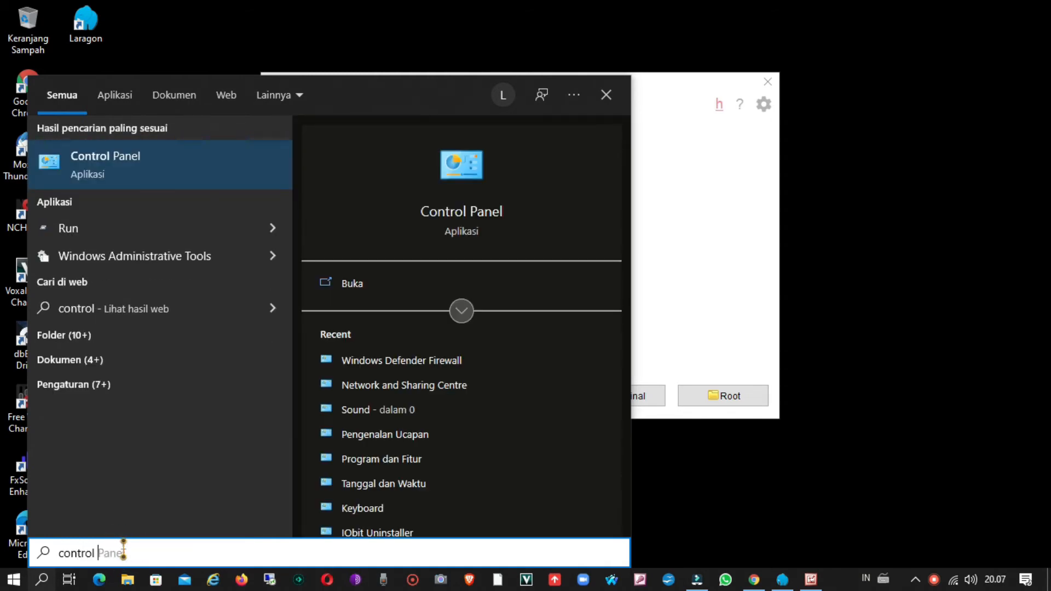
type("panel")
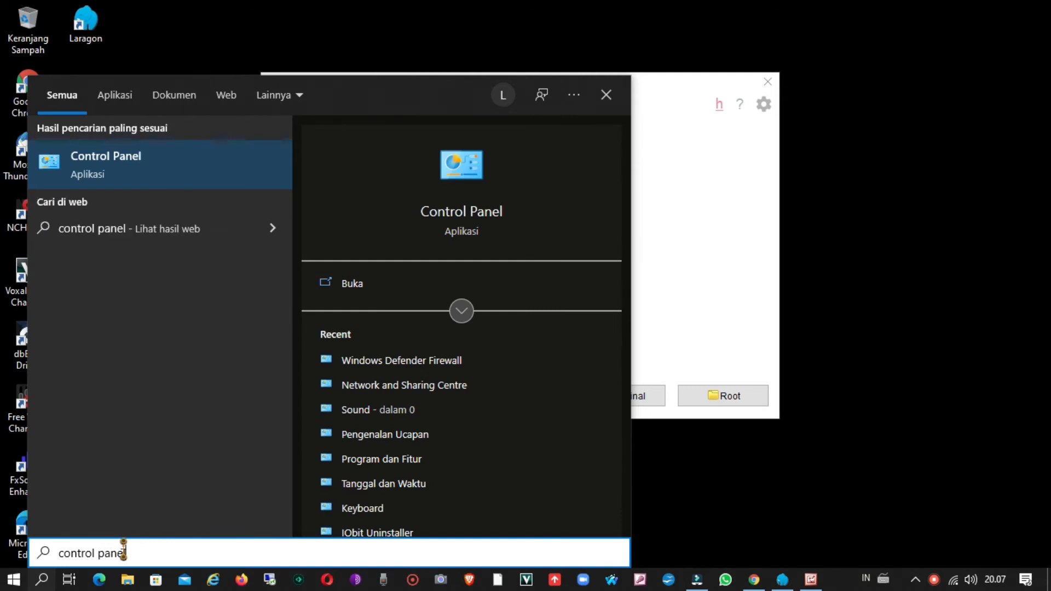
left_click(220, 179)
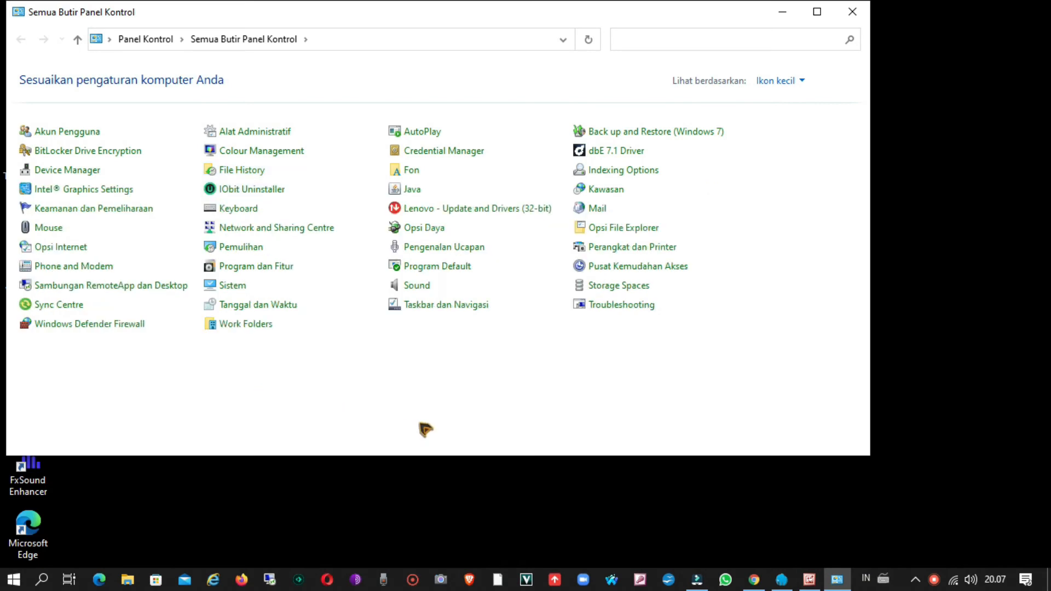
left_click(93, 329)
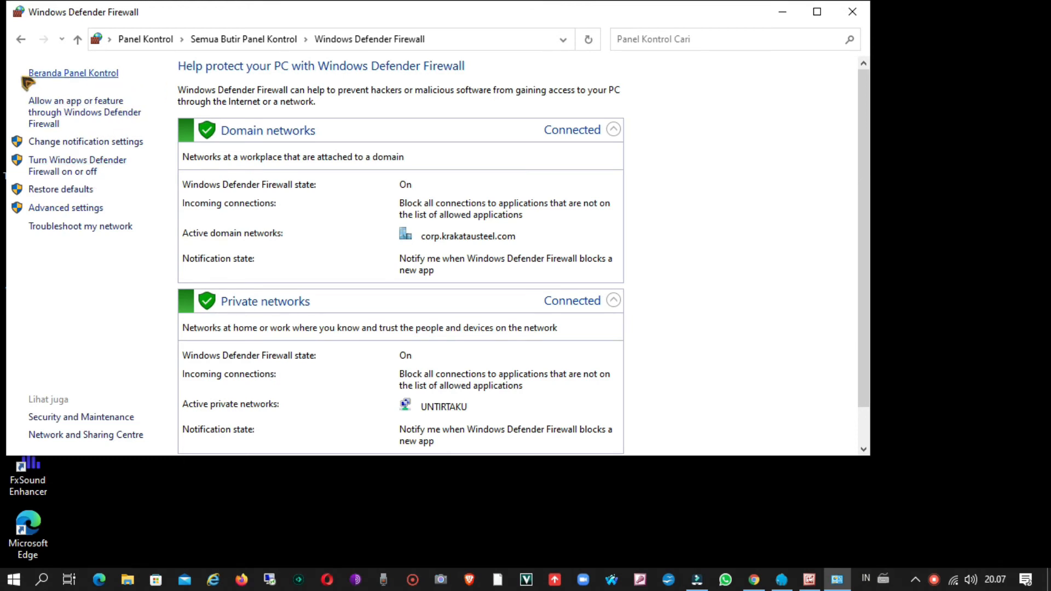
left_click(81, 115)
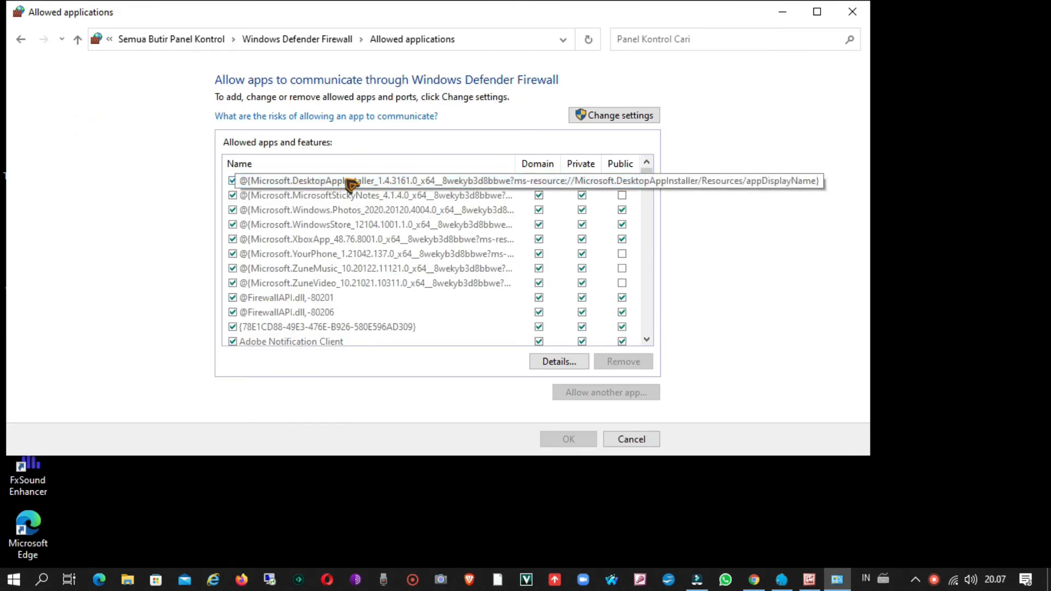
Look through the firewall's allowed apps and features, checking which entries are permitted on domain, private and public networks.
scroll(351, 183, "down", 2)
scroll(349, 185, "down", 1)
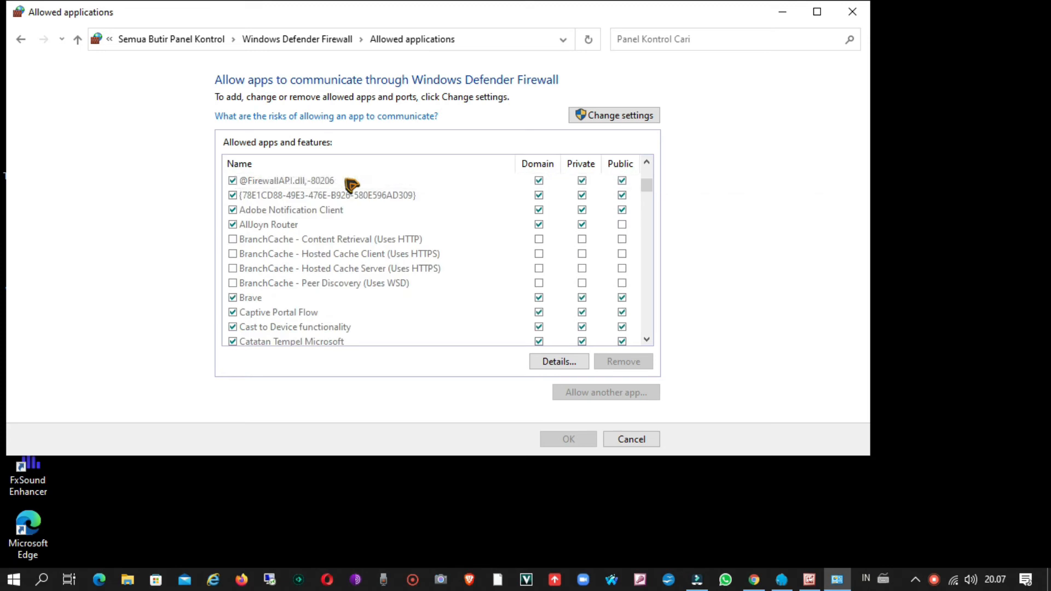
scroll(352, 227, "down", 1)
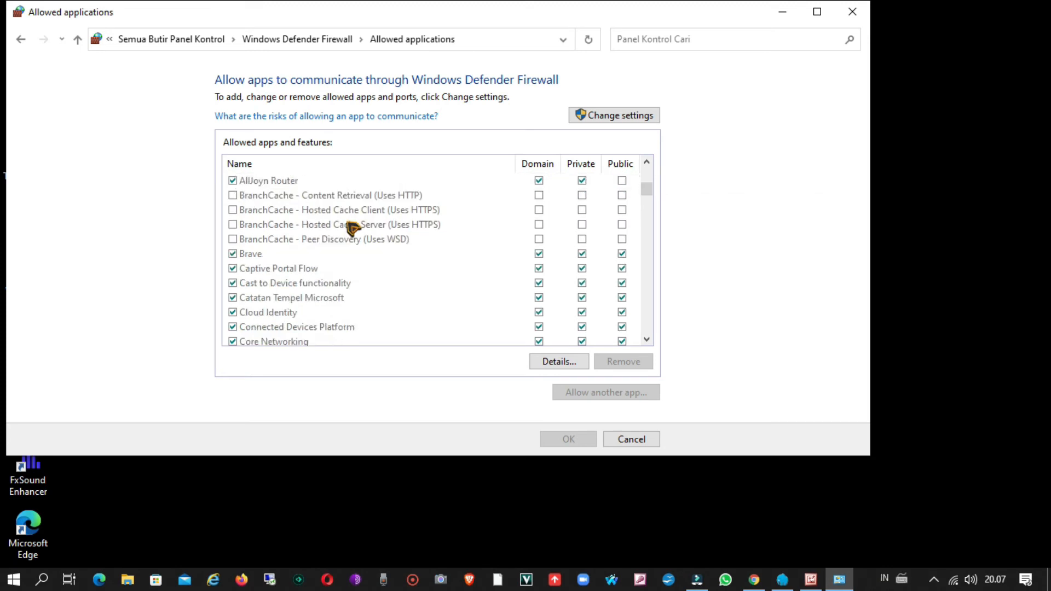
scroll(352, 227, "down", 1)
scroll(353, 228, "down", 5)
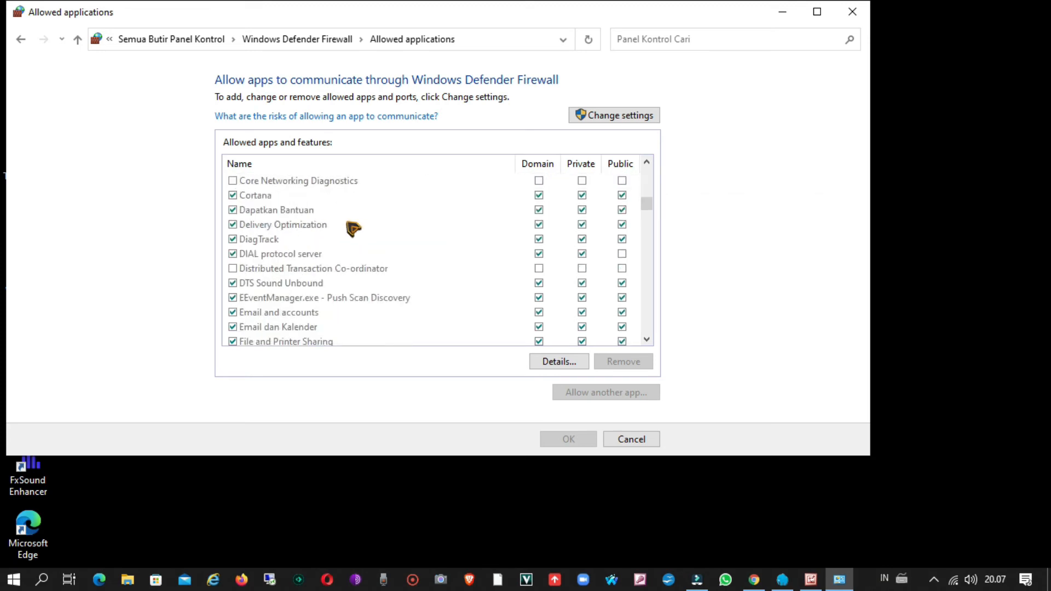
scroll(353, 229, "down", 5)
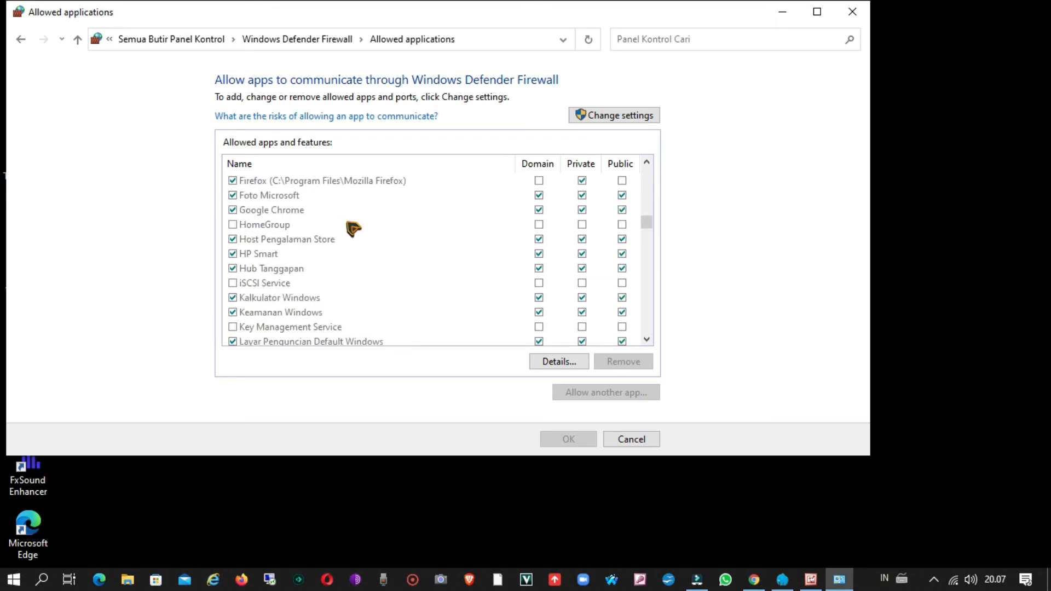
scroll(353, 228, "down", 2)
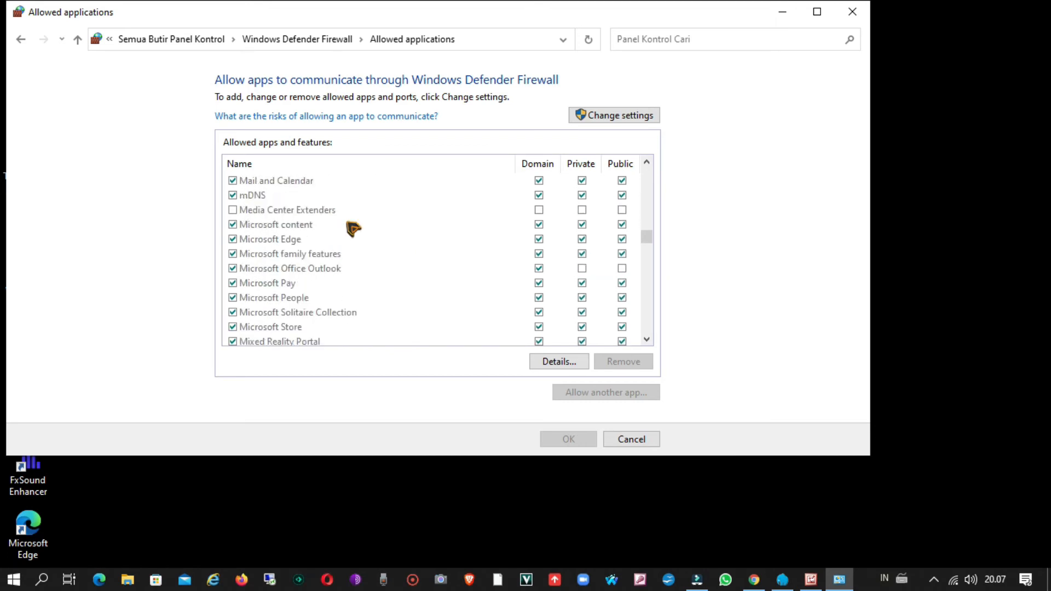
scroll(353, 228, "down", 4)
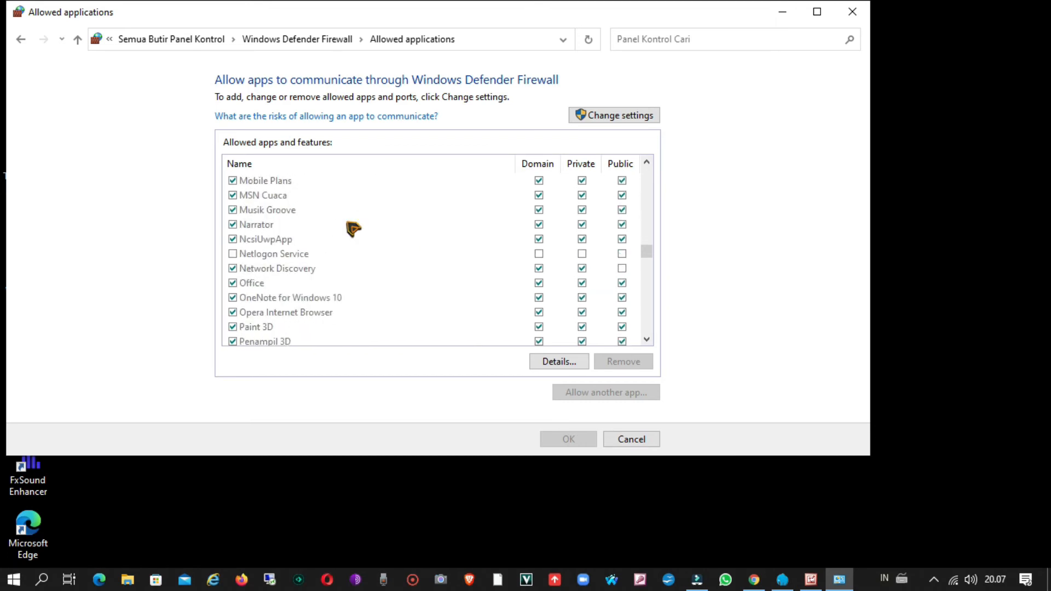
scroll(353, 228, "down", 4)
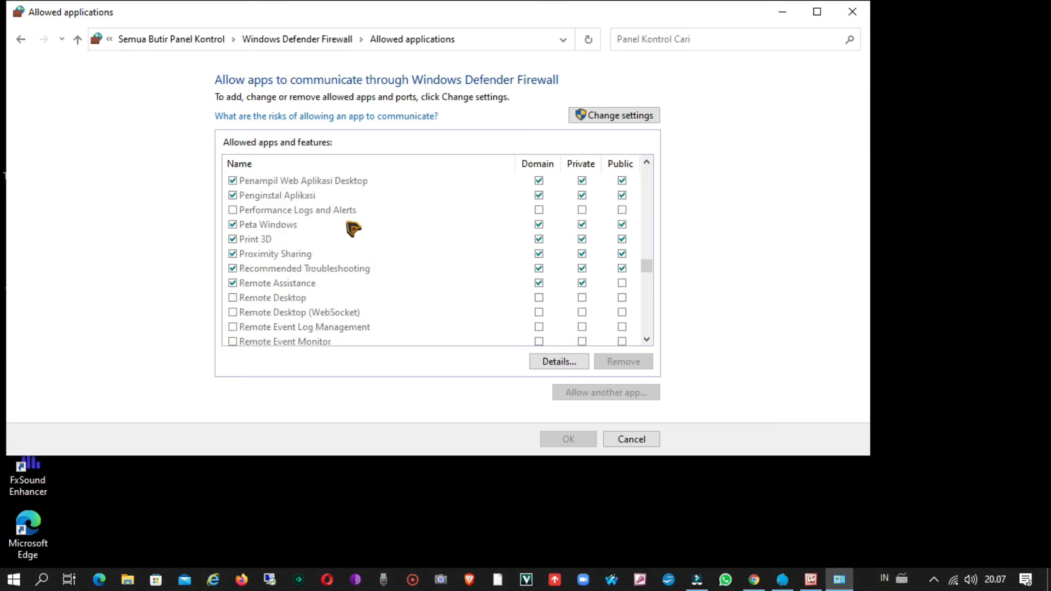
scroll(353, 228, "down", 6)
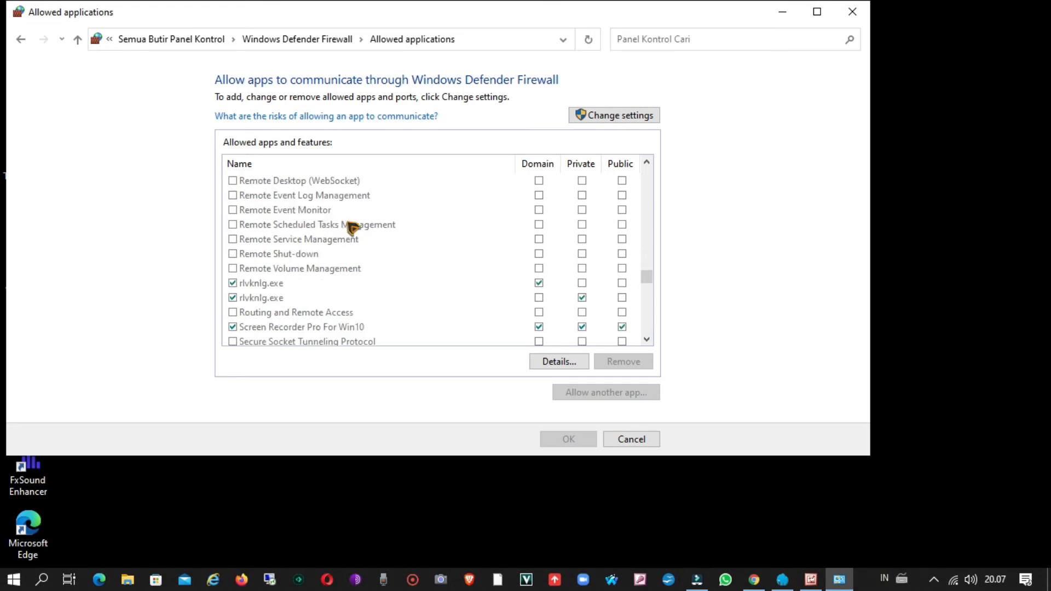
scroll(353, 229, "down", 8)
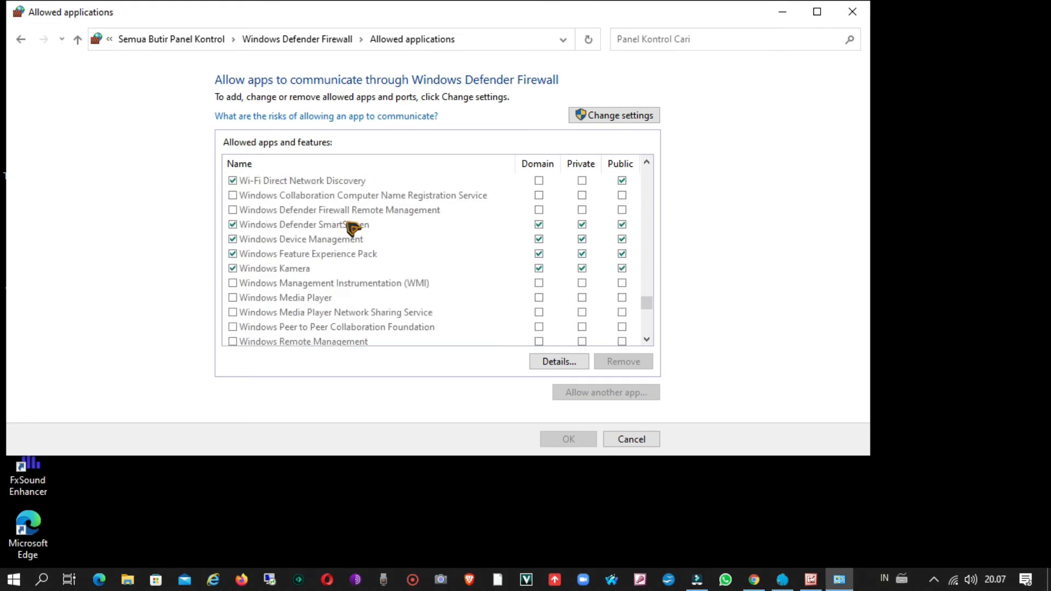
scroll(353, 228, "up", 17)
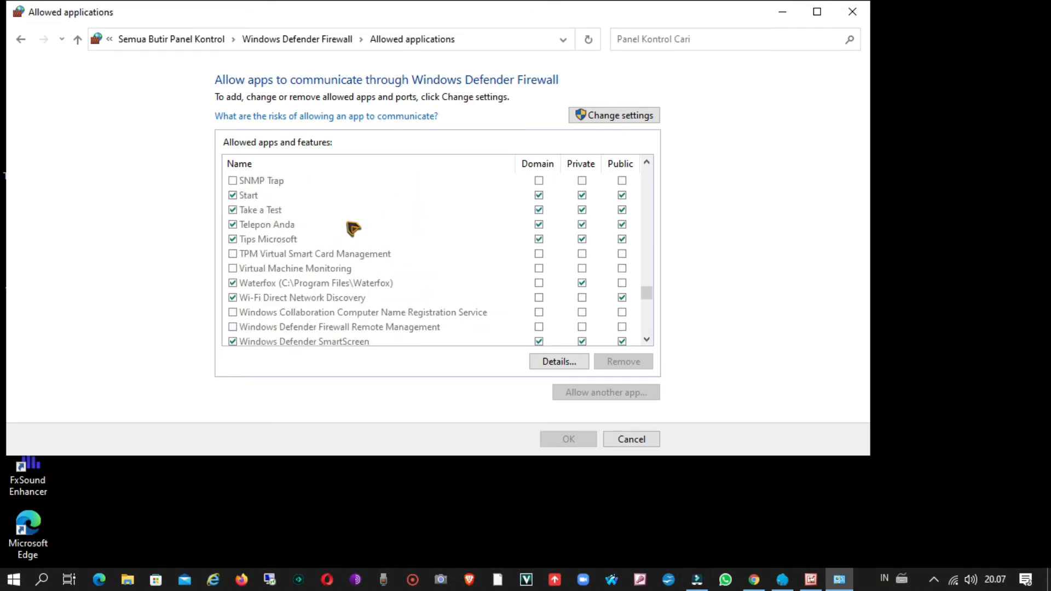
scroll(353, 228, "up", 20)
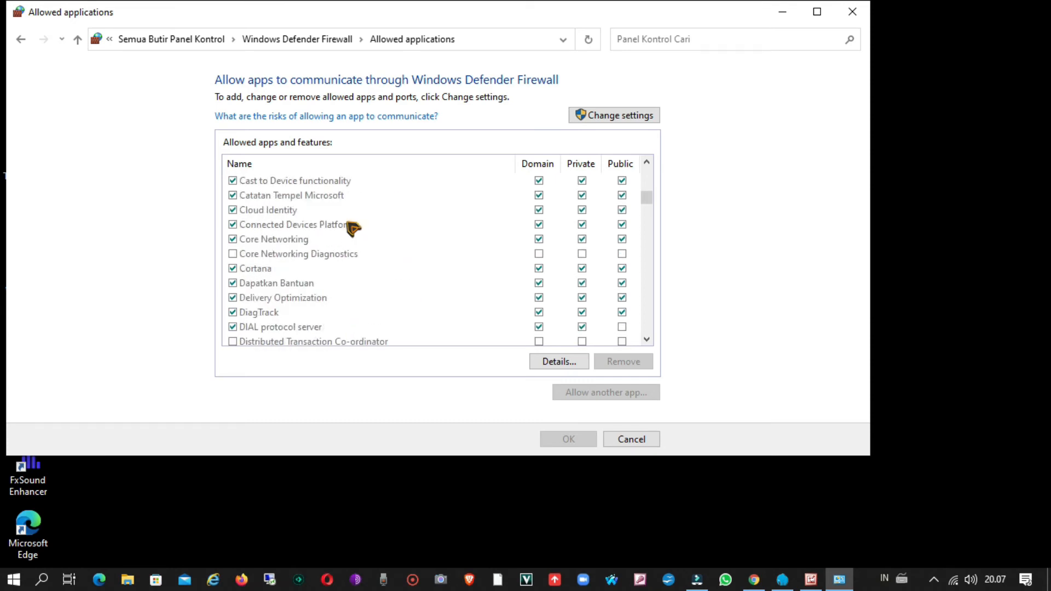
scroll(353, 229, "down", 3)
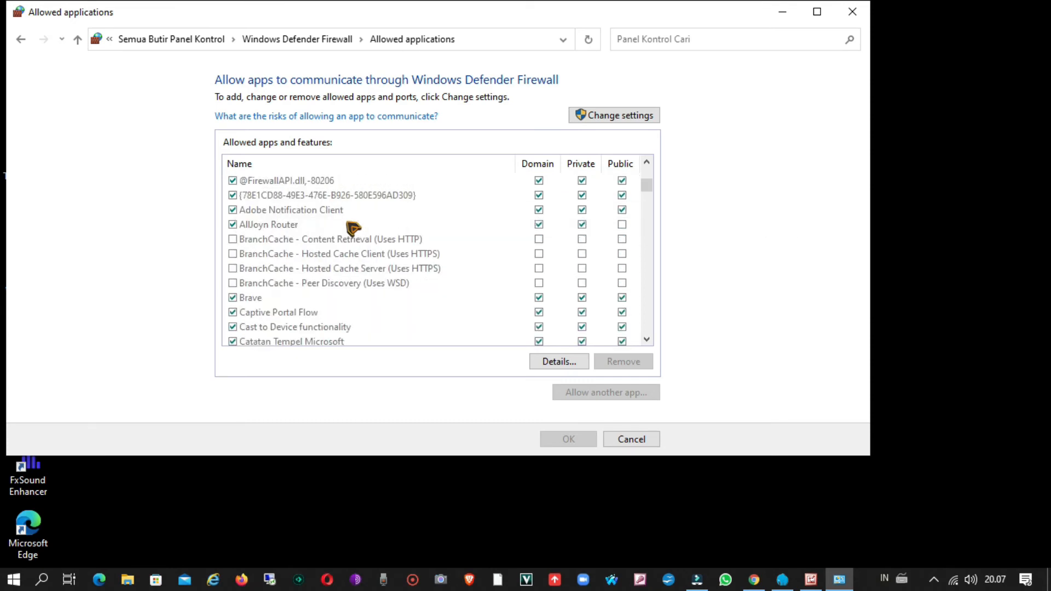
Inspect the AllJoyn Router and BranchCache - Content Retrieval entries, cancel the allowed apps list and close Windows Defender Firewall.
left_click(333, 225)
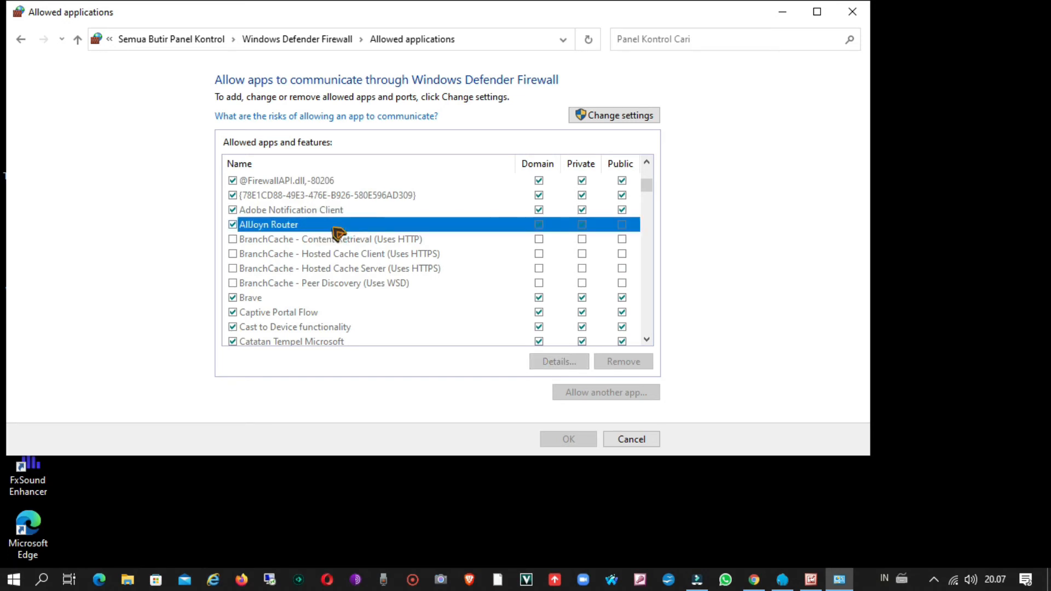
left_click(315, 240)
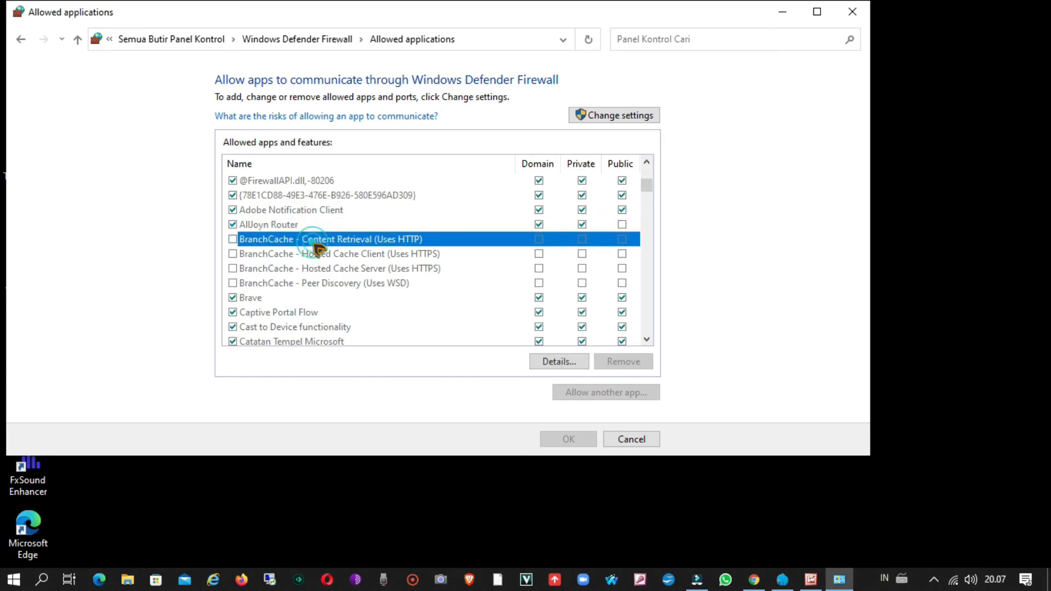
left_click(319, 226)
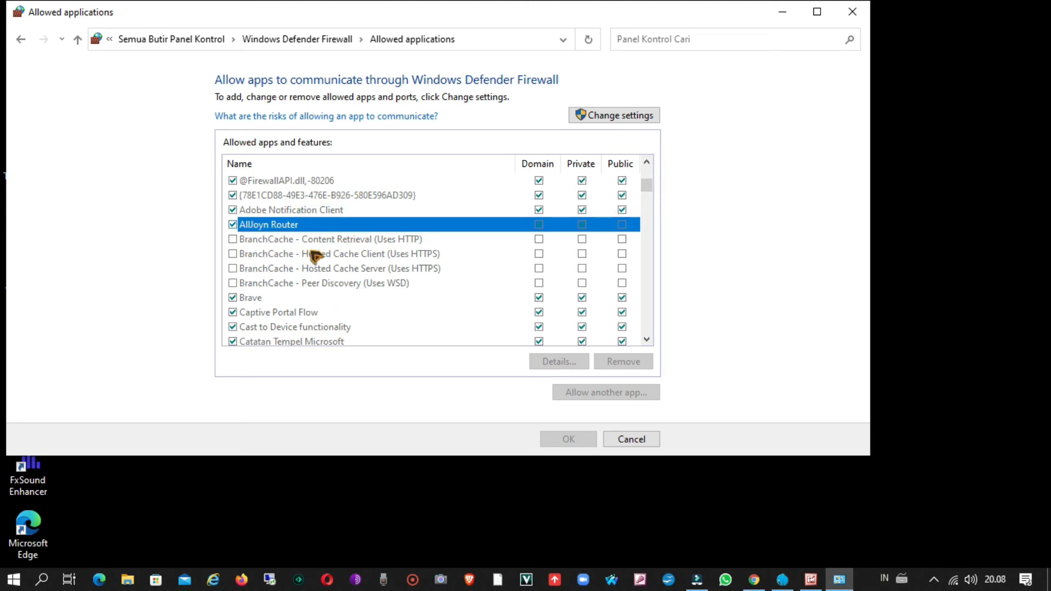
scroll(345, 255, "down", 4)
scroll(345, 256, "down", 4)
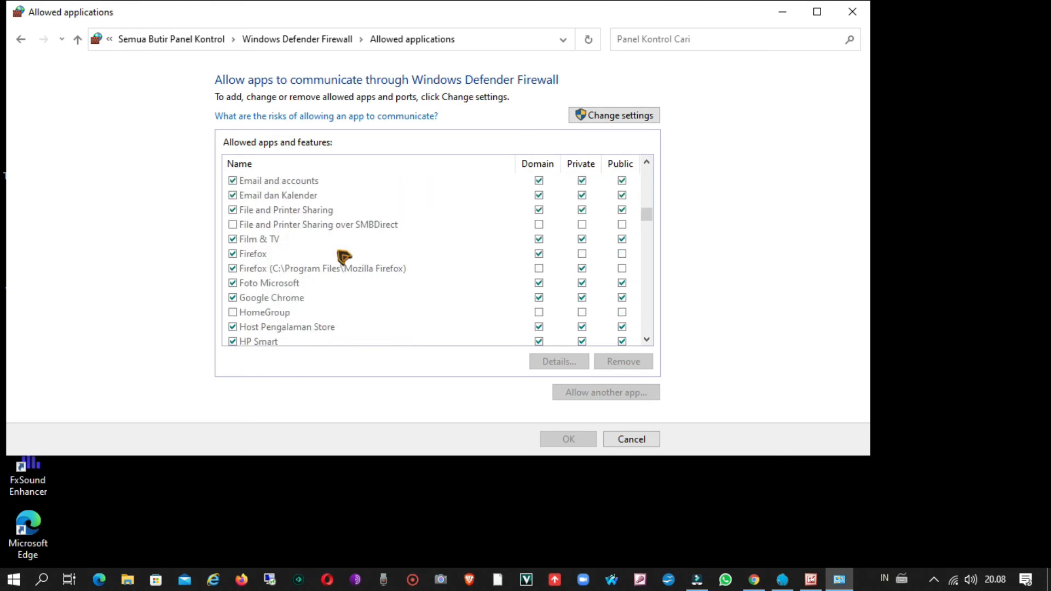
scroll(345, 256, "up", 10)
scroll(343, 255, "up", 2)
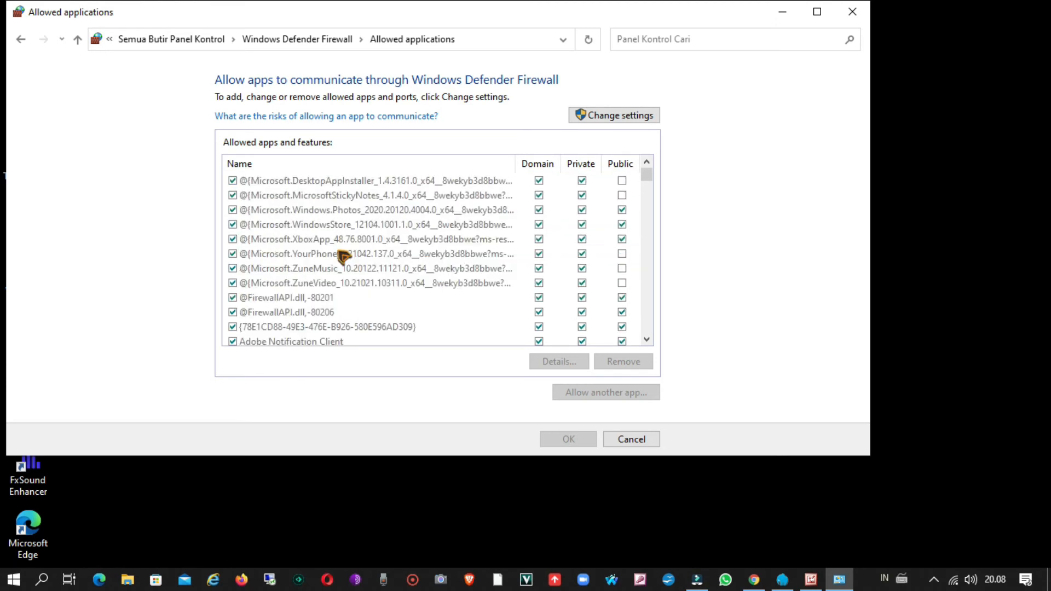
left_click(630, 439)
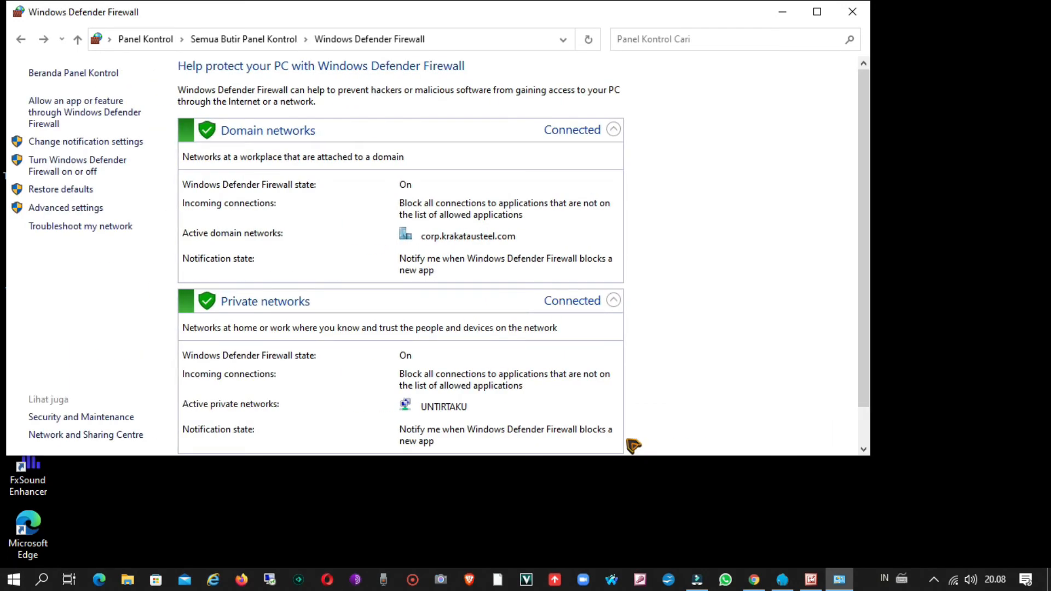
left_click(852, 11)
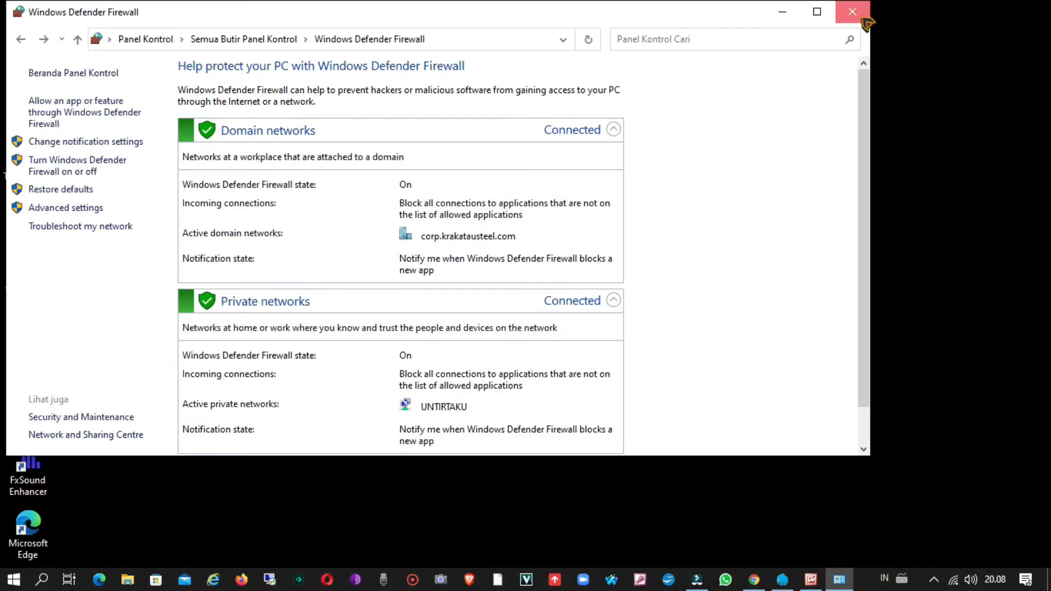
Open File Explorer maximized and browse to the bin folder inside C:\laragon.
left_click(127, 579)
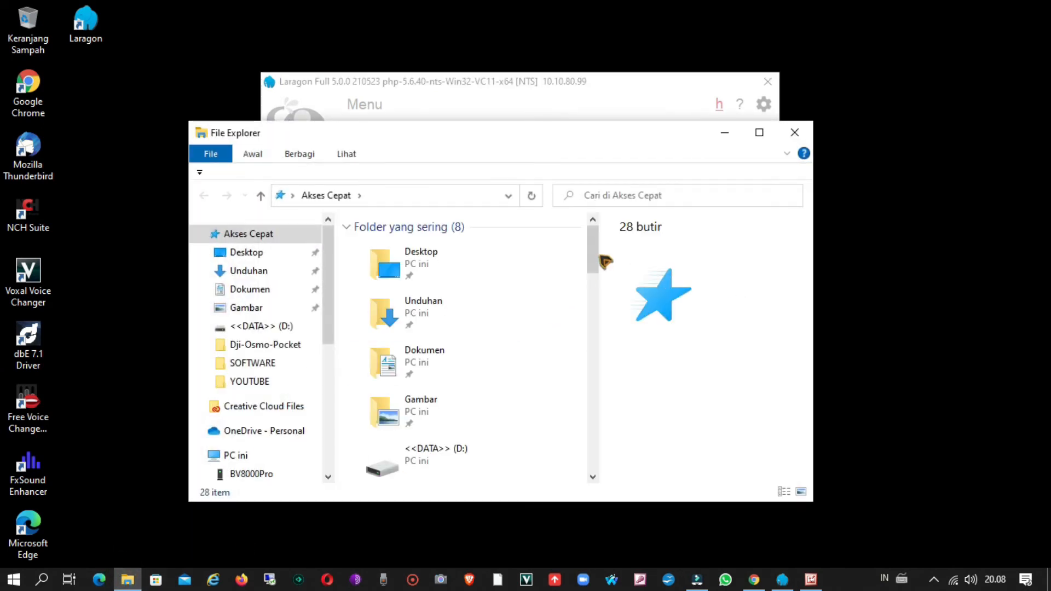
left_click(760, 133)
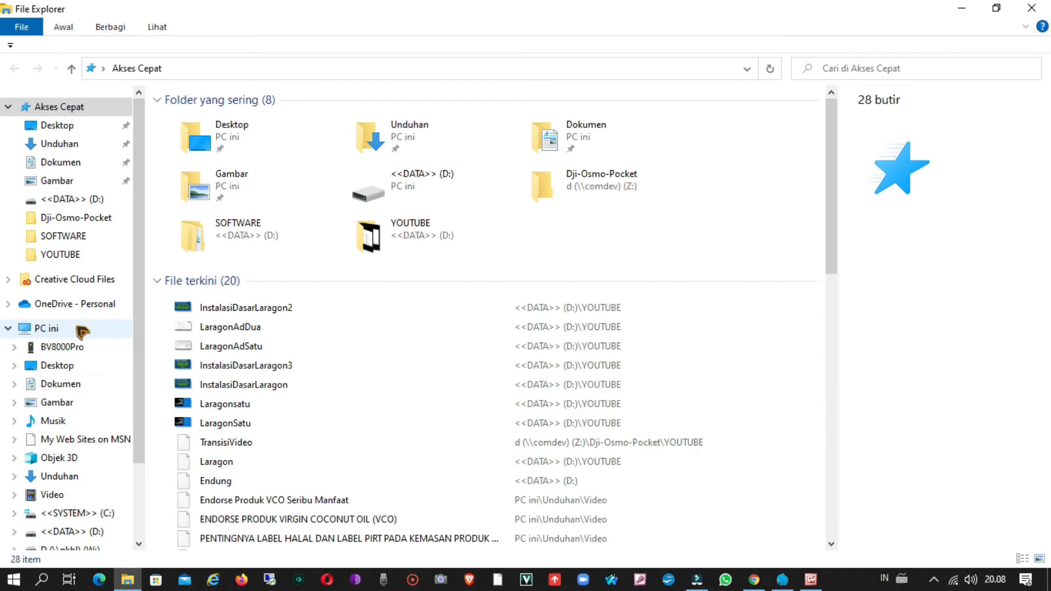
left_click(82, 331)
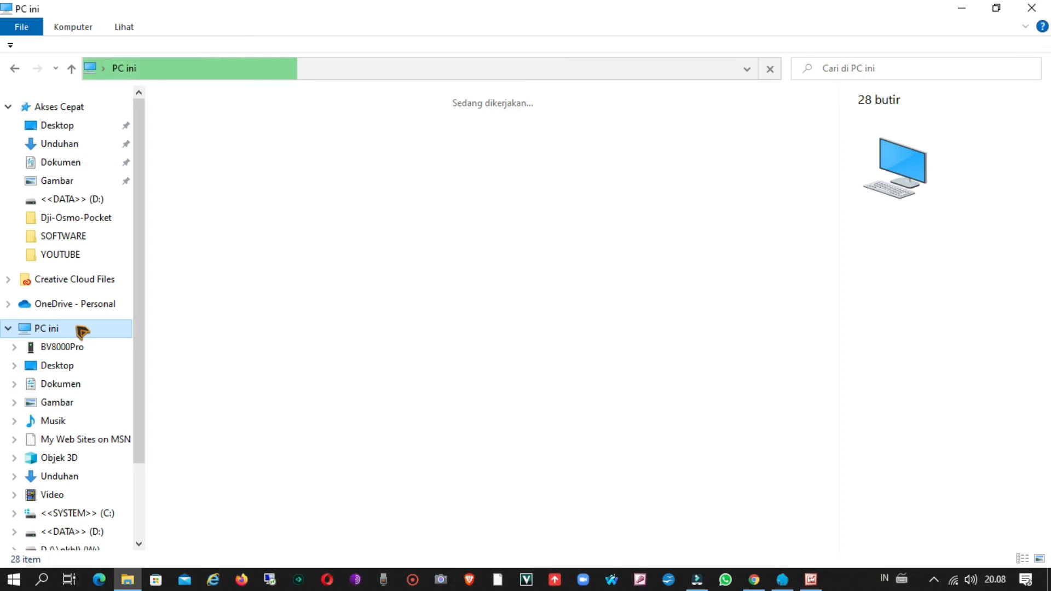
left_click(462, 296)
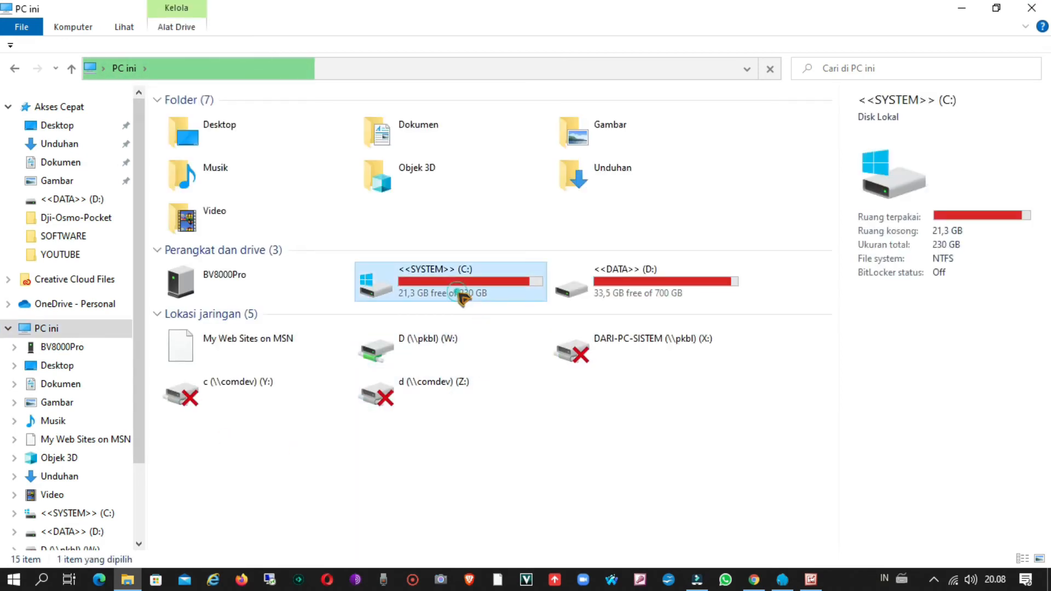
double_click(463, 297)
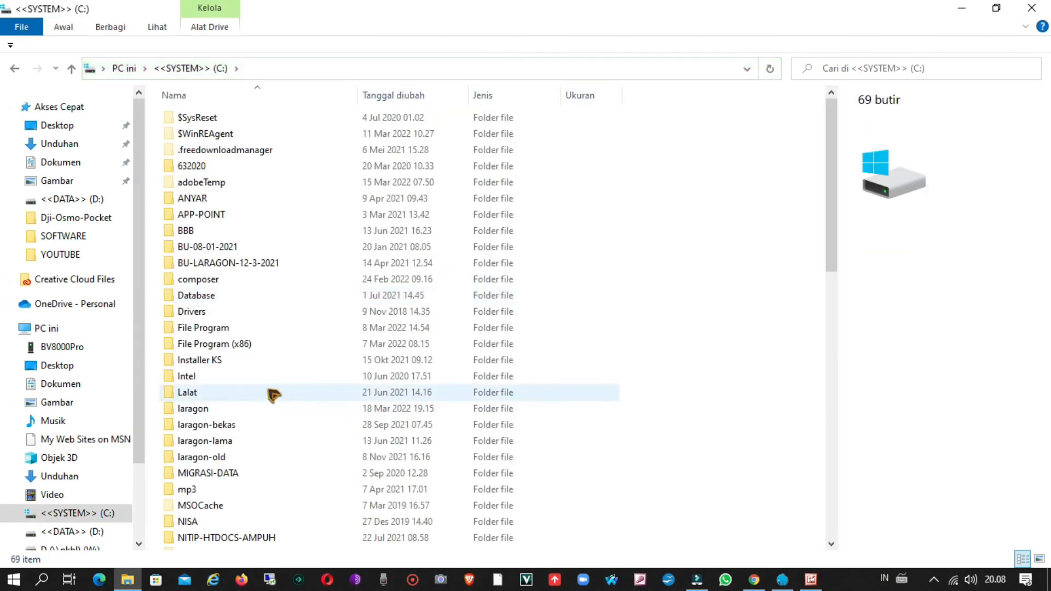
double_click(264, 407)
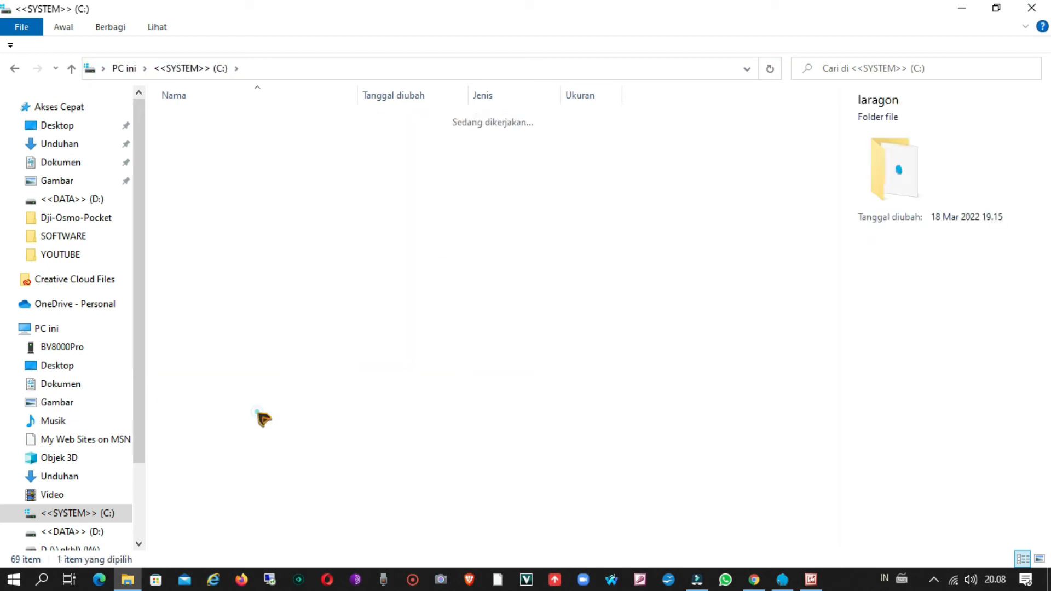
left_click(227, 118)
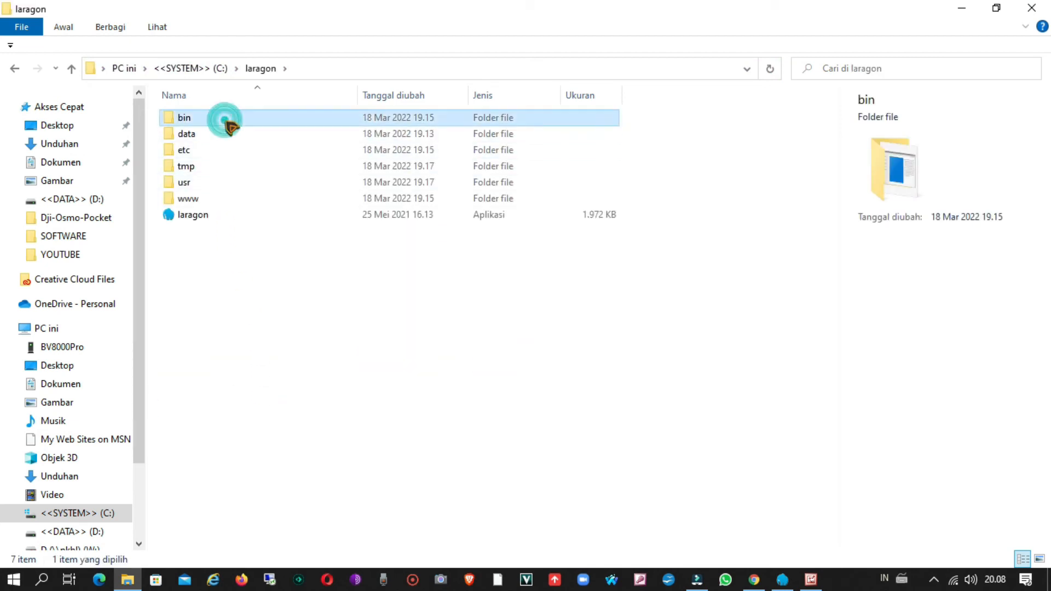
double_click(225, 120)
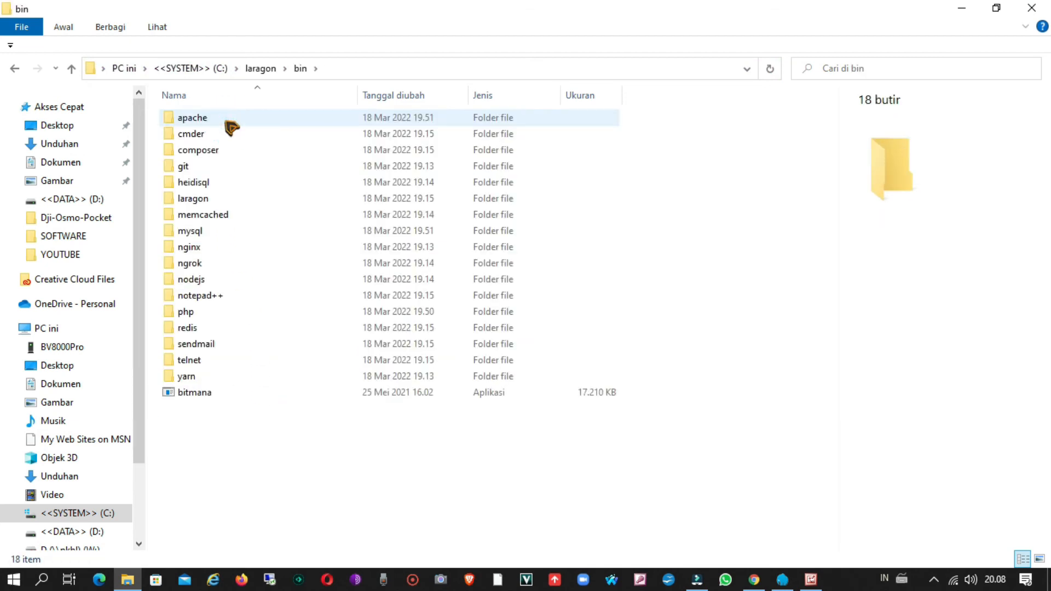
Inspect the apache folder's server versions and the contents of httpd-2.4.47-win64-VS16, then return to the bin folder.
left_click(222, 118)
double_click(221, 117)
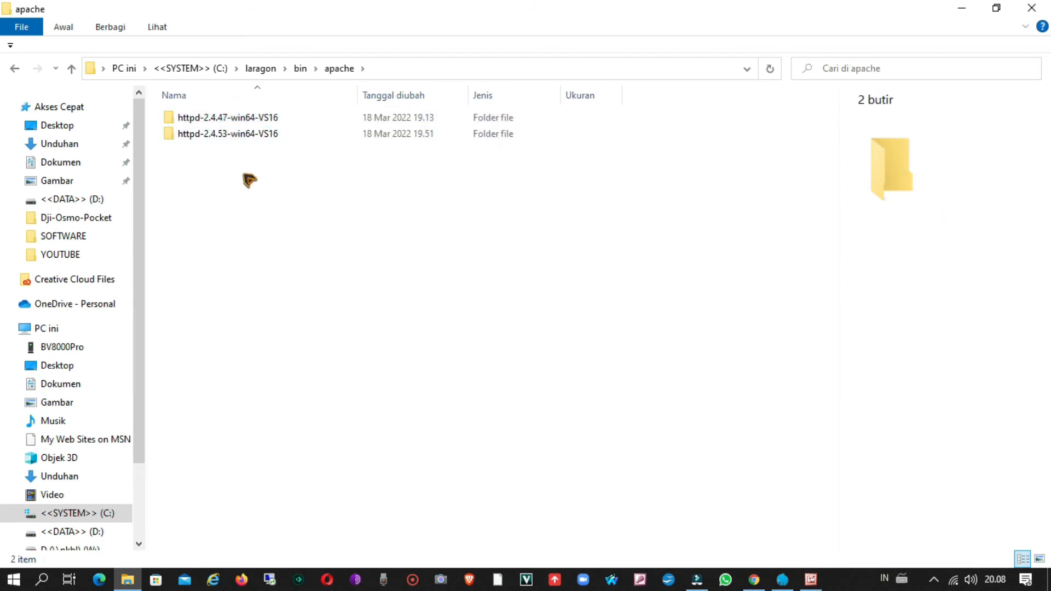
left_click(196, 121)
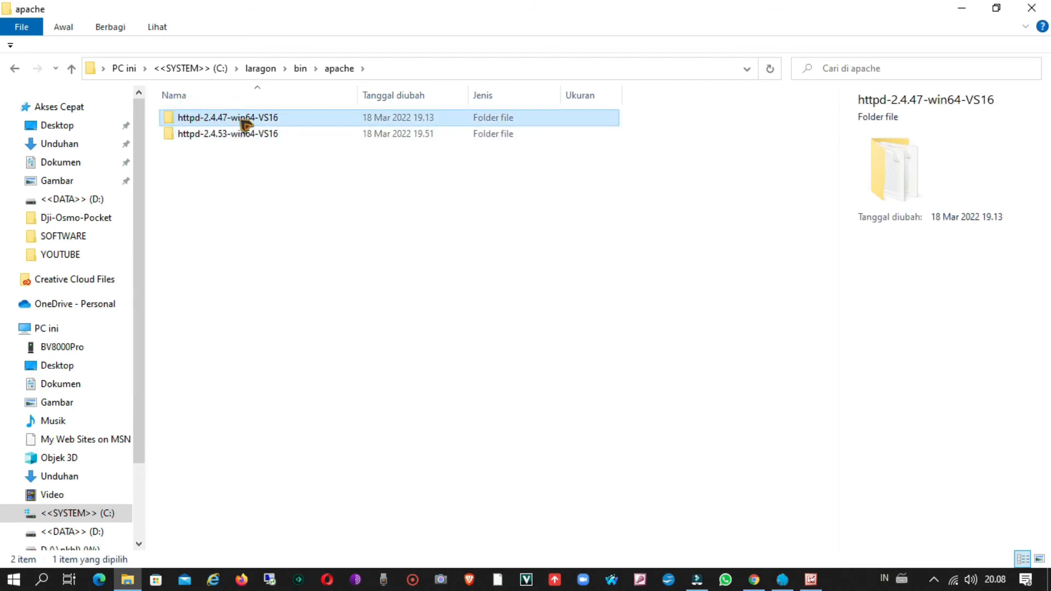
mouse_move(309, 126)
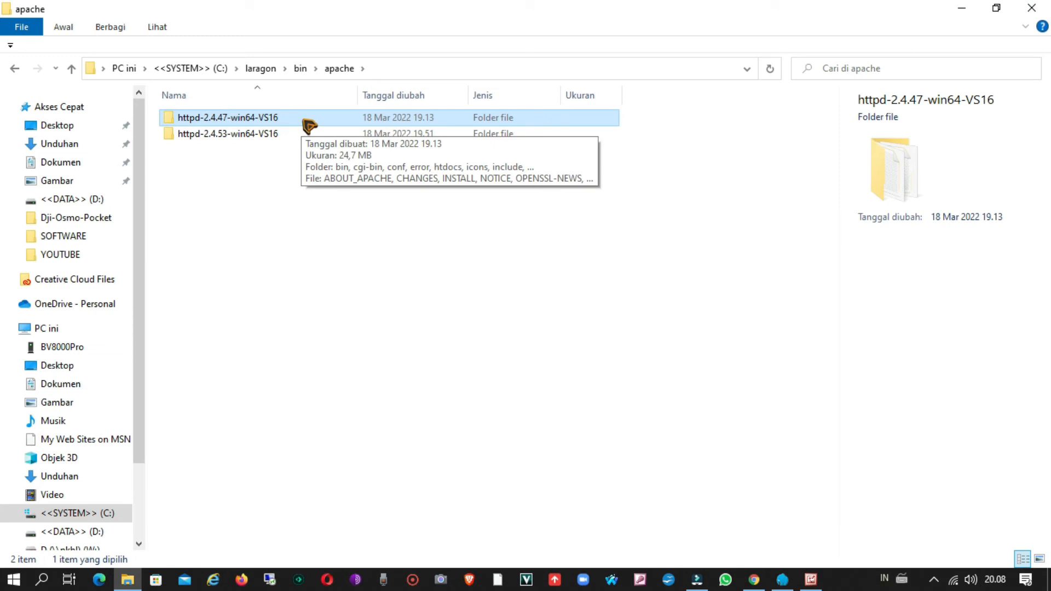
double_click(304, 121)
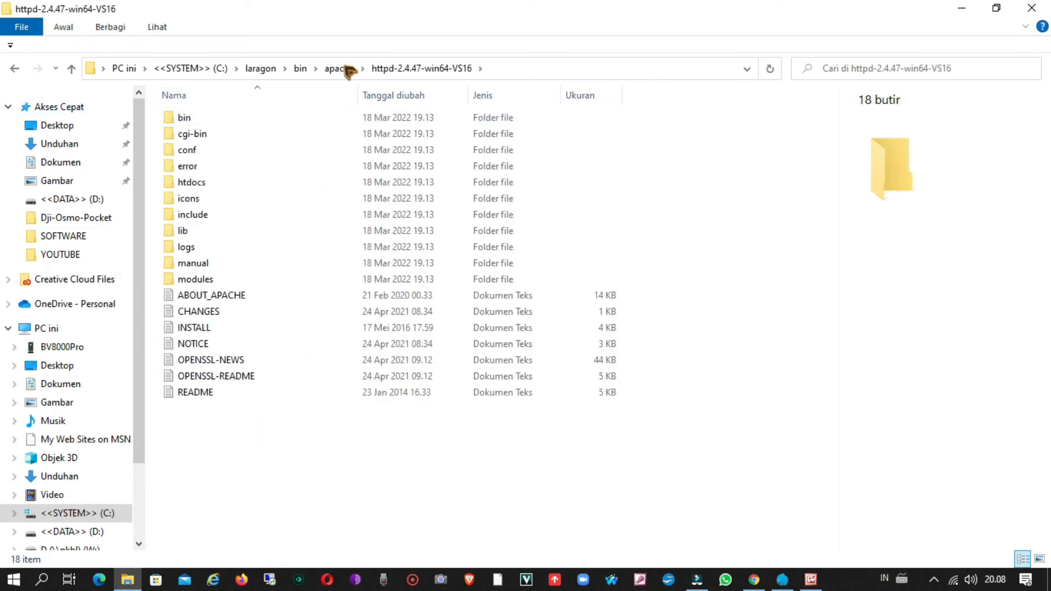
left_click(20, 68)
left_click(15, 70)
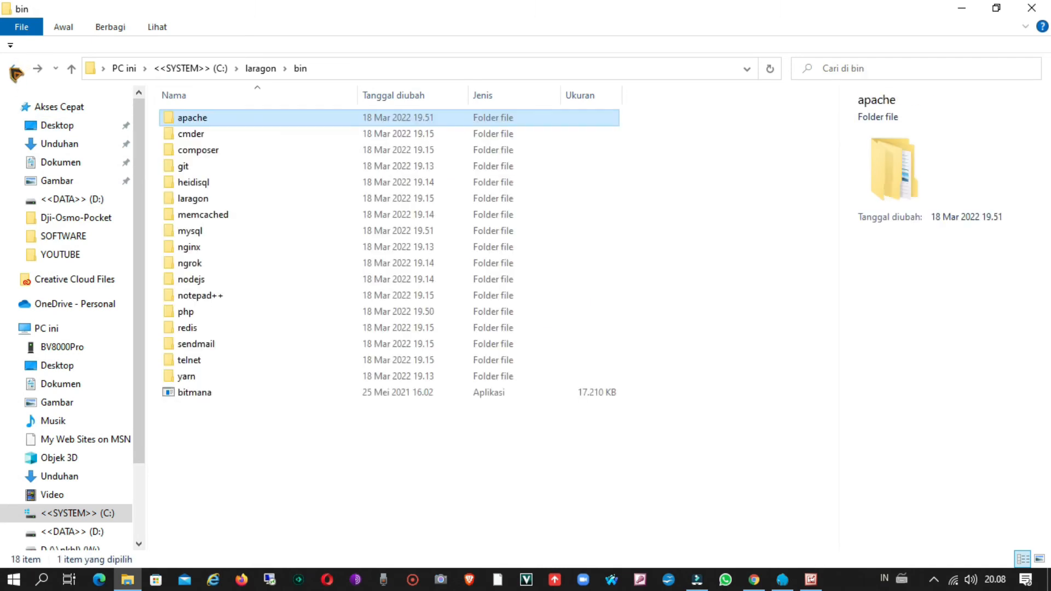
Inspect the contents of mariadb-10.7.3-winx64 in the mysql folder and return to the bin folder.
double_click(248, 229)
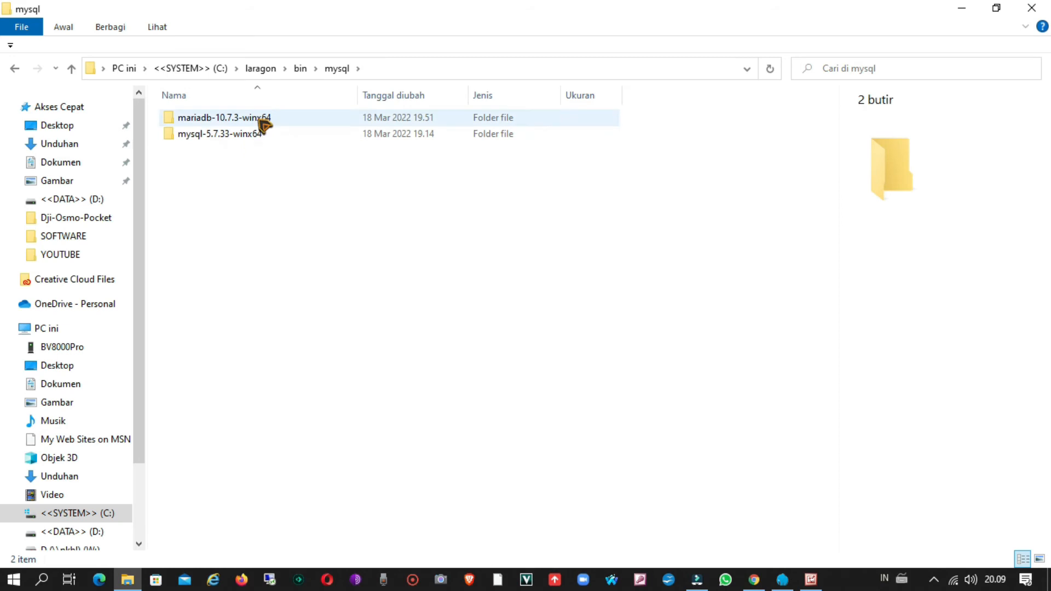
left_click(260, 120)
double_click(260, 120)
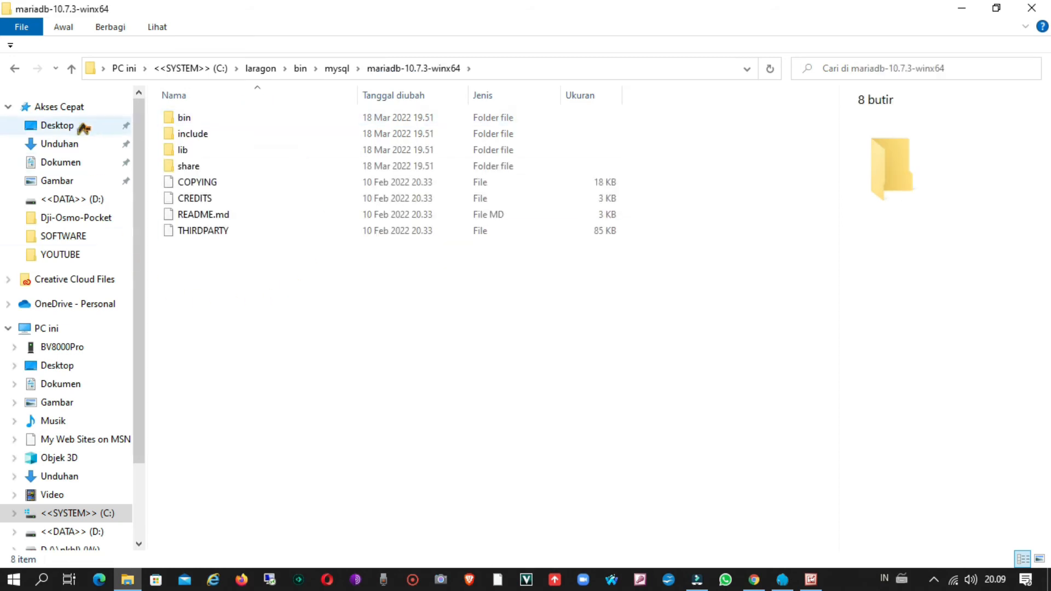
left_click(15, 69)
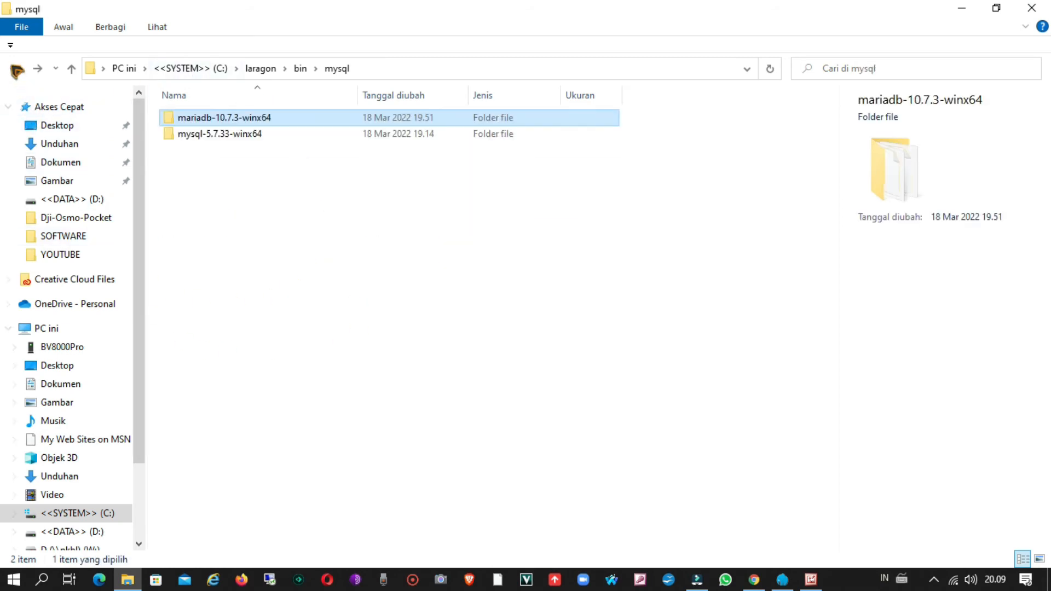
left_click(16, 70)
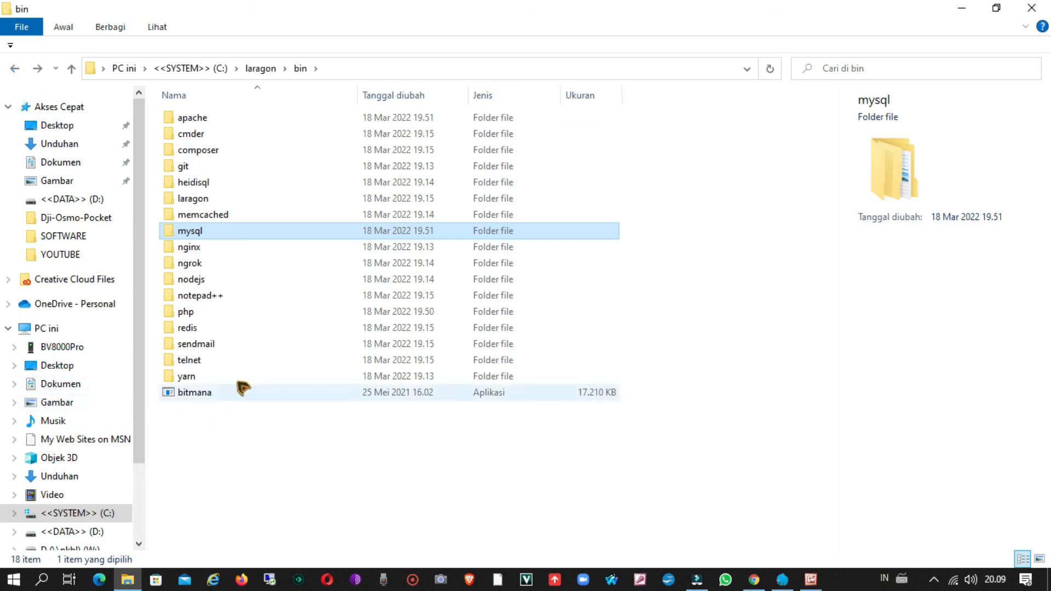
Inspect the contents of php-5.6.40-nts-Win32-VC11-x64 in the php folder and close File Explorer.
double_click(273, 316)
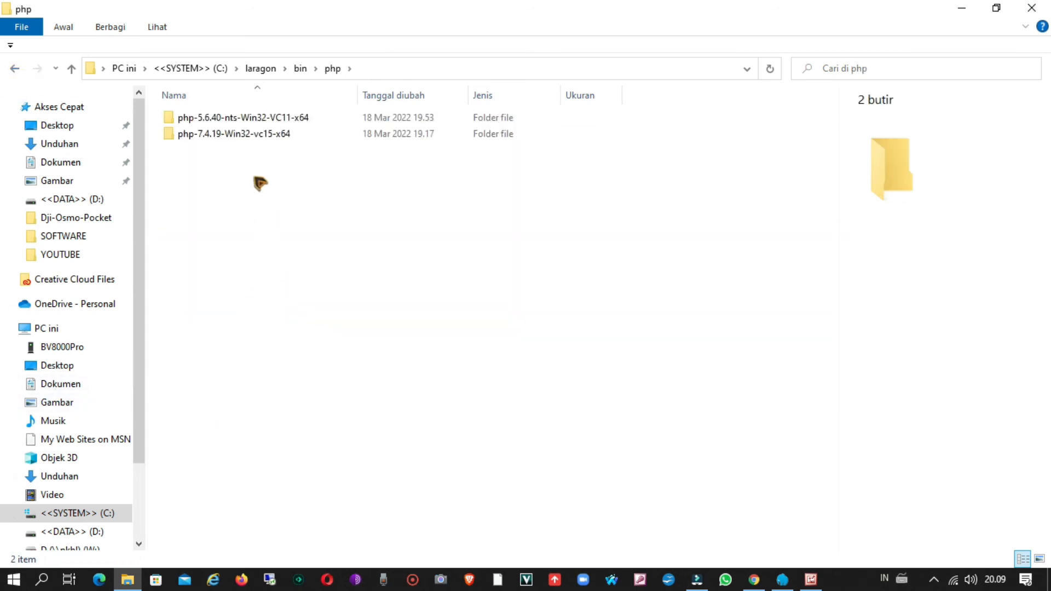
double_click(249, 118)
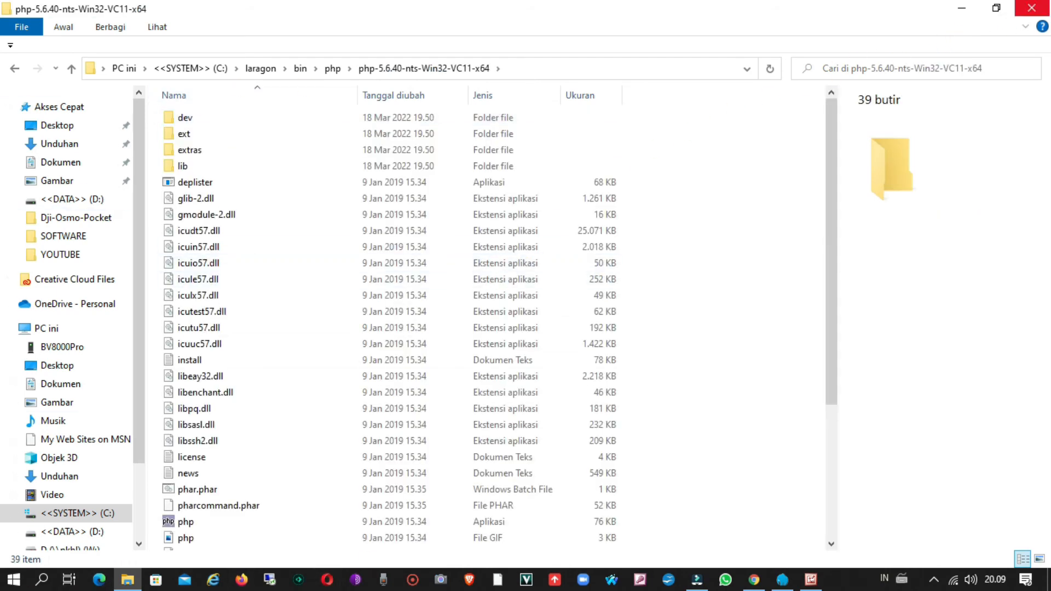
left_click(1032, 8)
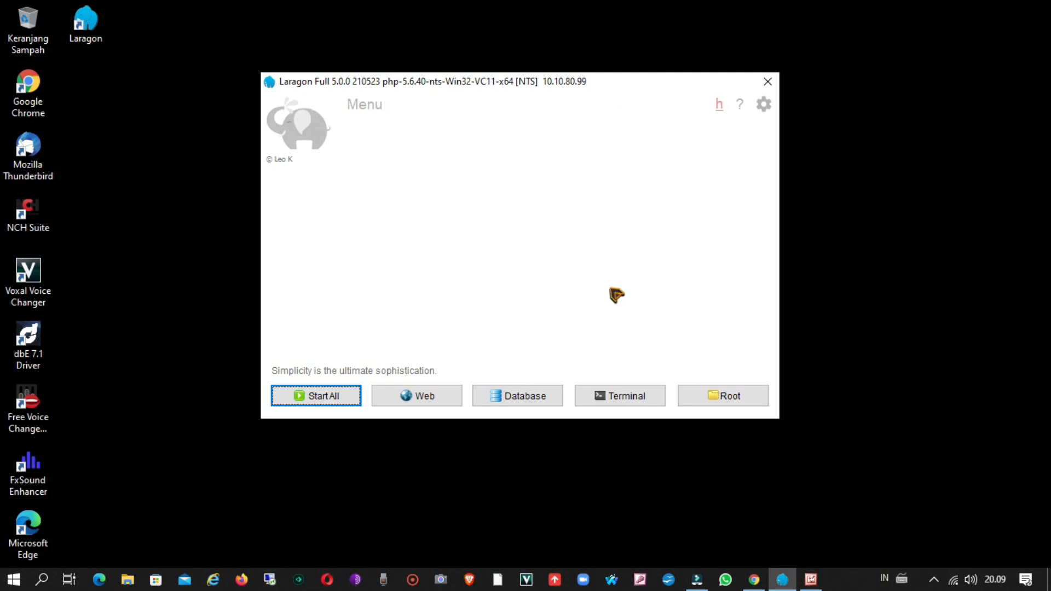
Start all Laragon services and allow Apache HTTP Server through the firewall, including on public networks.
left_click(308, 400)
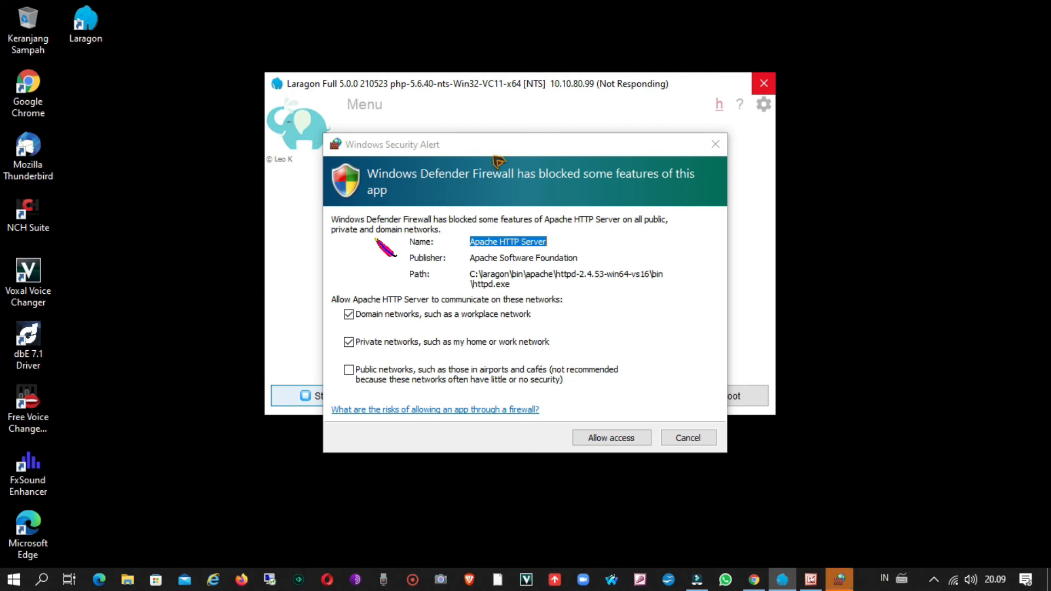
left_click_drag(502, 154, 643, 58)
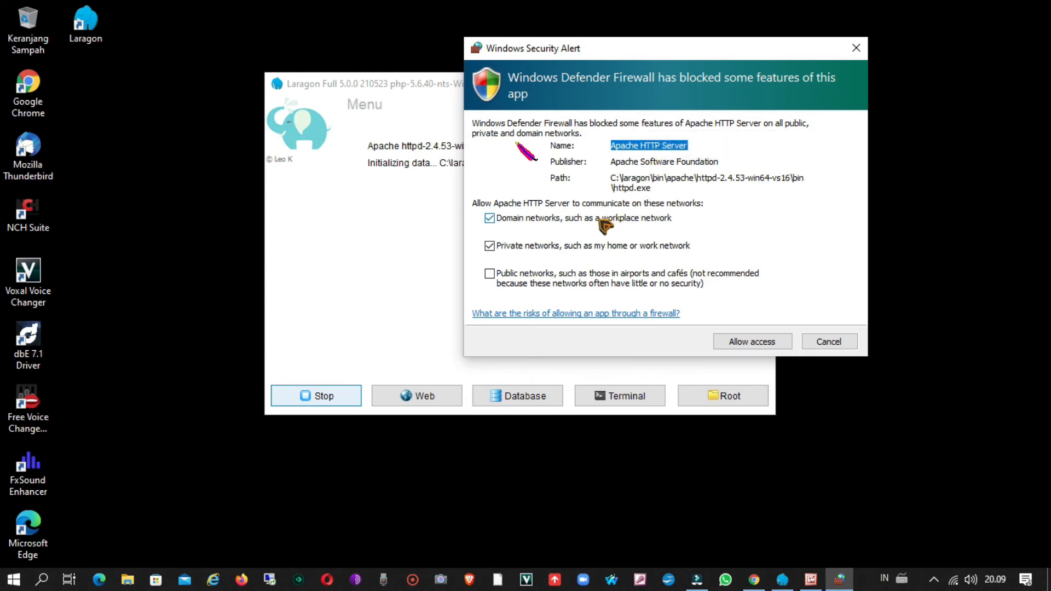
left_click(493, 279)
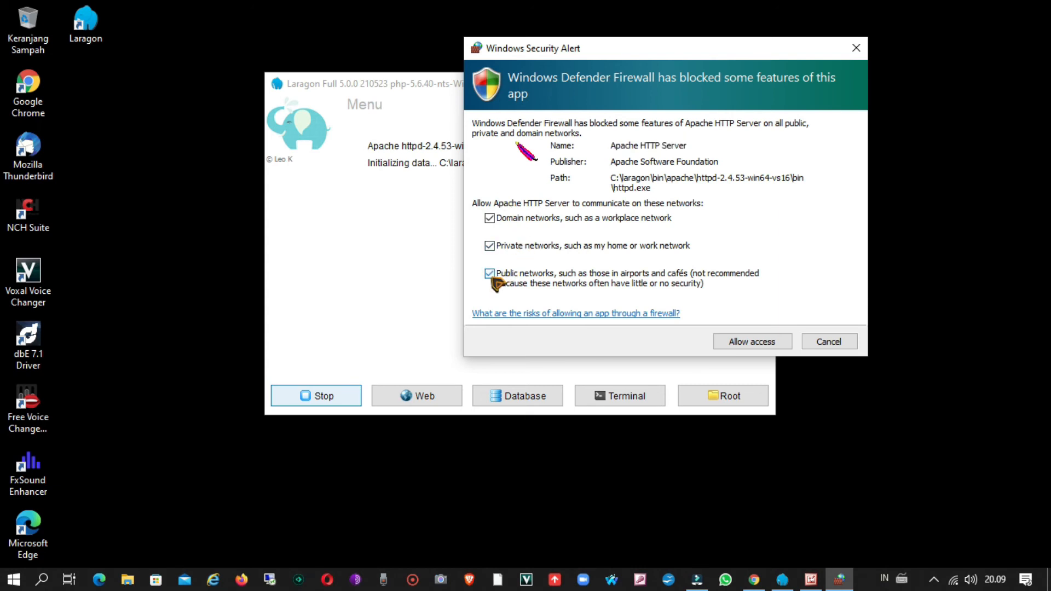
left_click(751, 341)
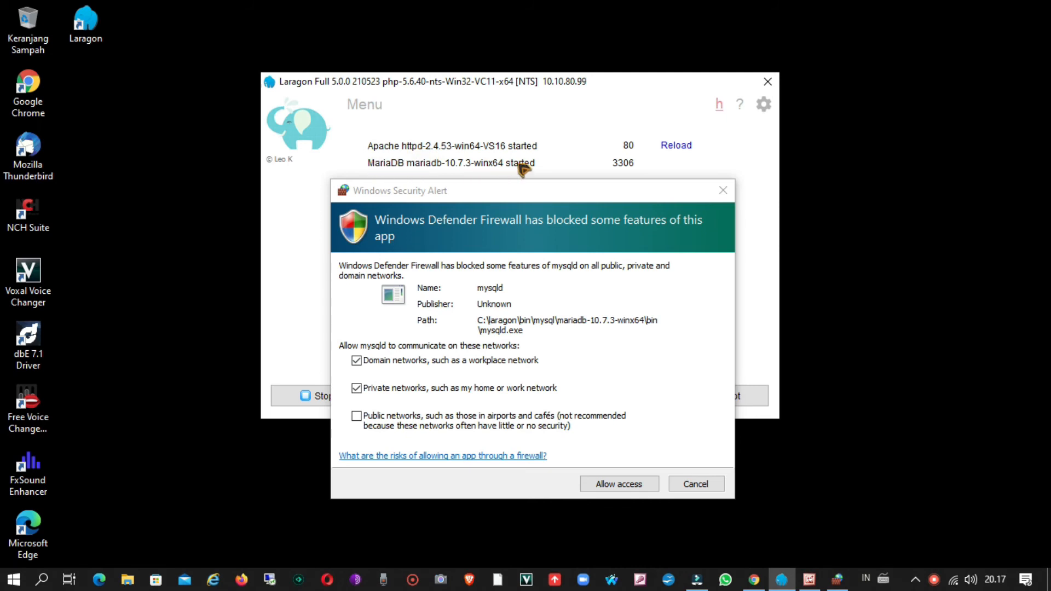
Allow mysqld from mariadb-10.7.3-winx64 through the firewall, including on public networks.
mouse_move(524, 170)
left_click(356, 417)
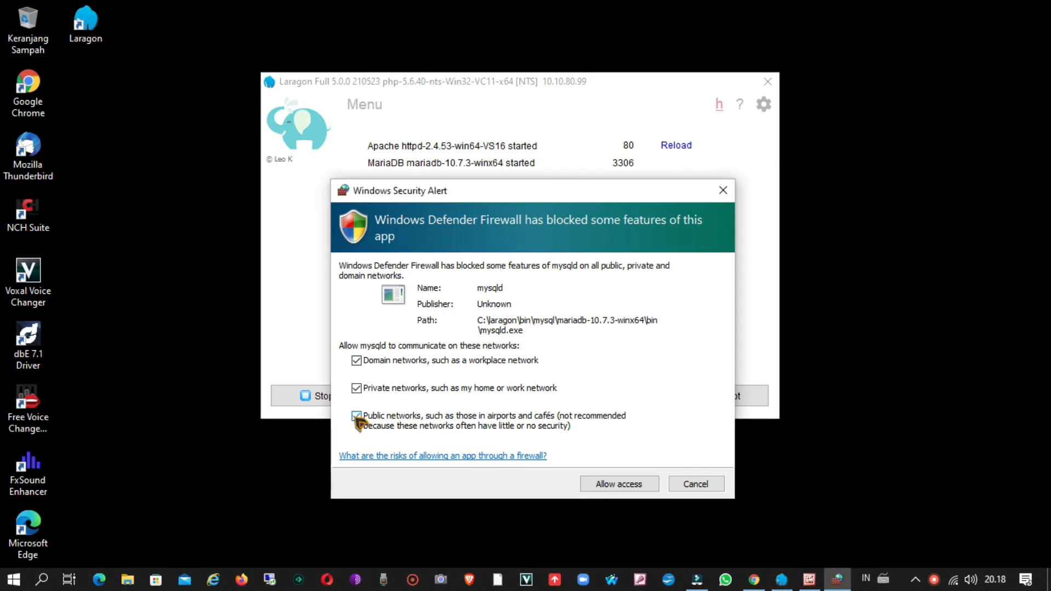
left_click(635, 485)
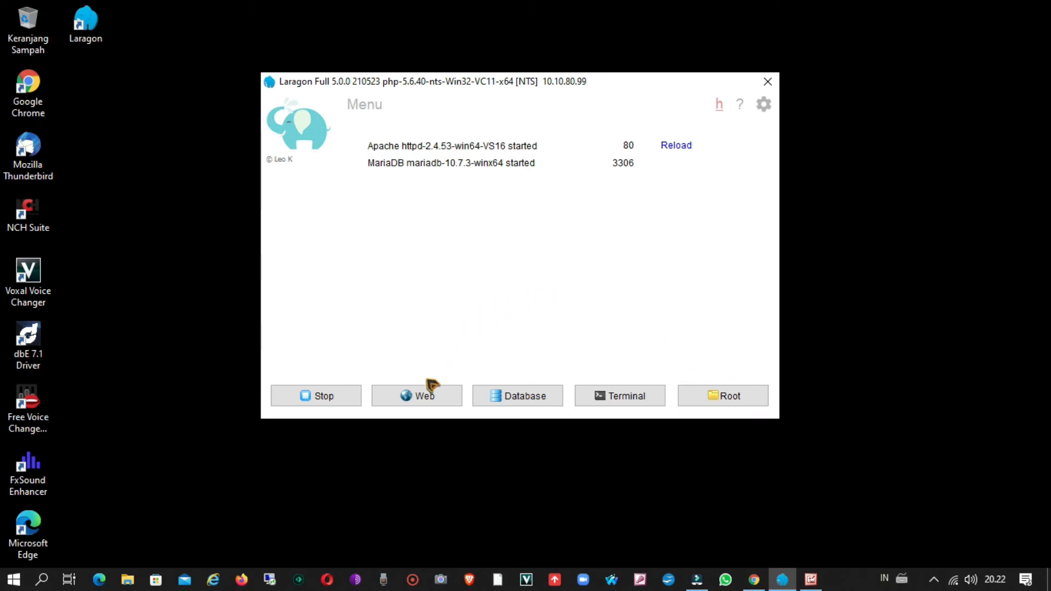
Open Laragon's localhost start page to check the Apache and PHP versions, close its tab and minimize the browser.
left_click(420, 401)
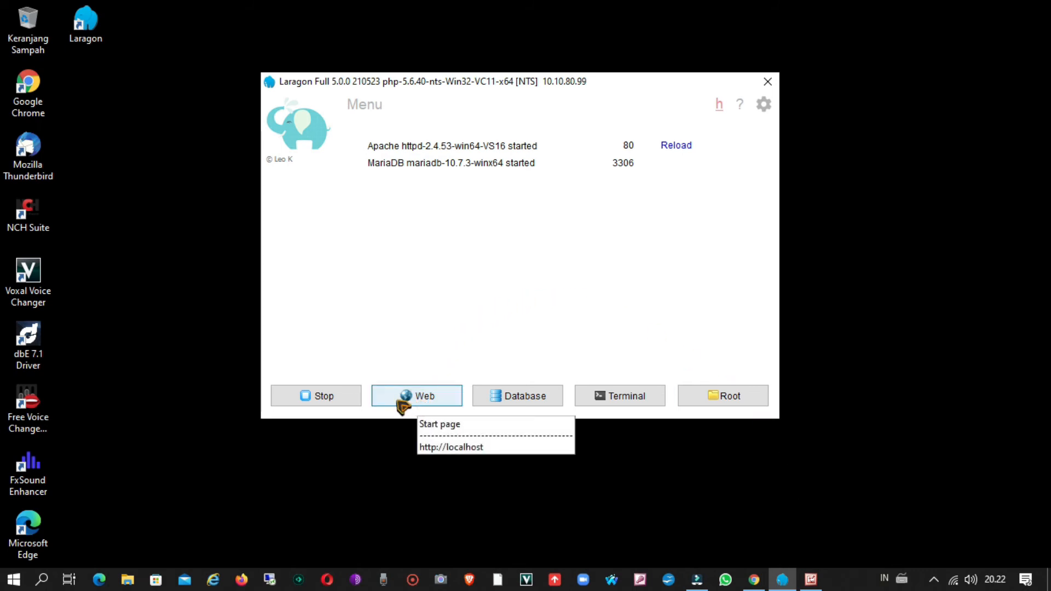
left_click(428, 406)
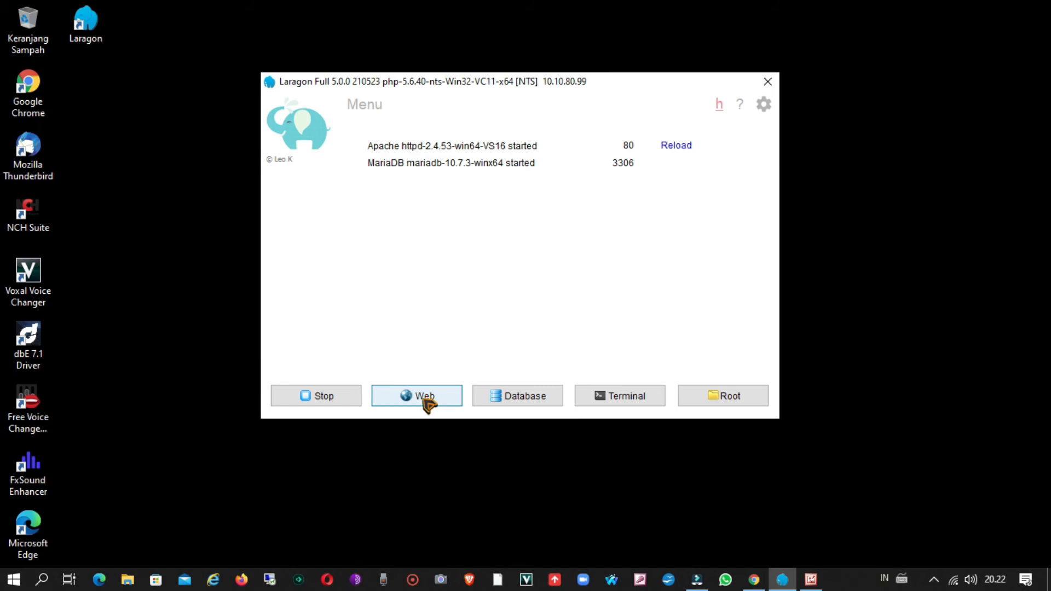
left_click(428, 406)
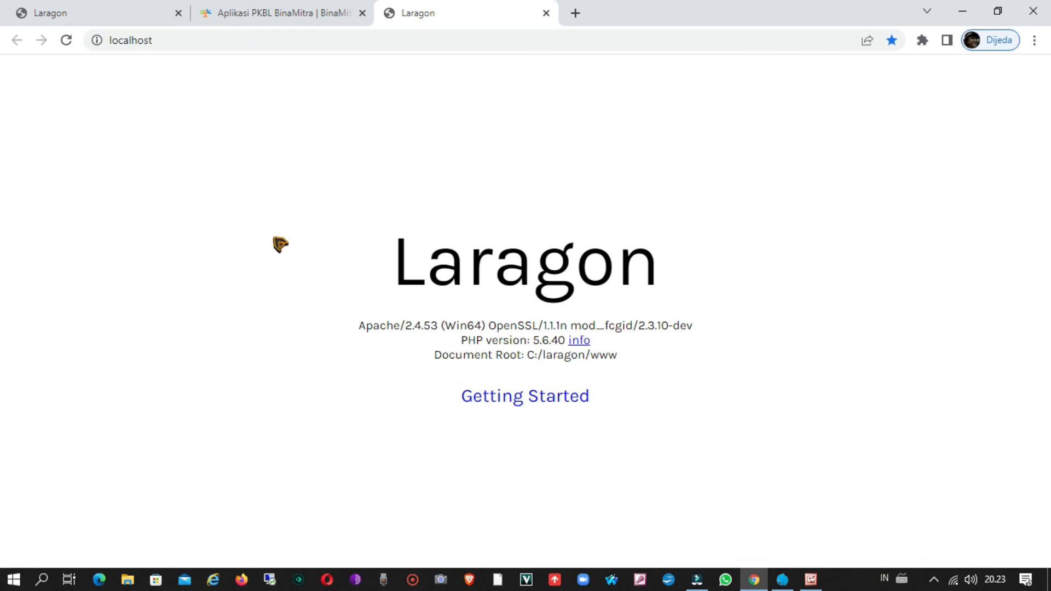
left_click(549, 19)
left_click(961, 13)
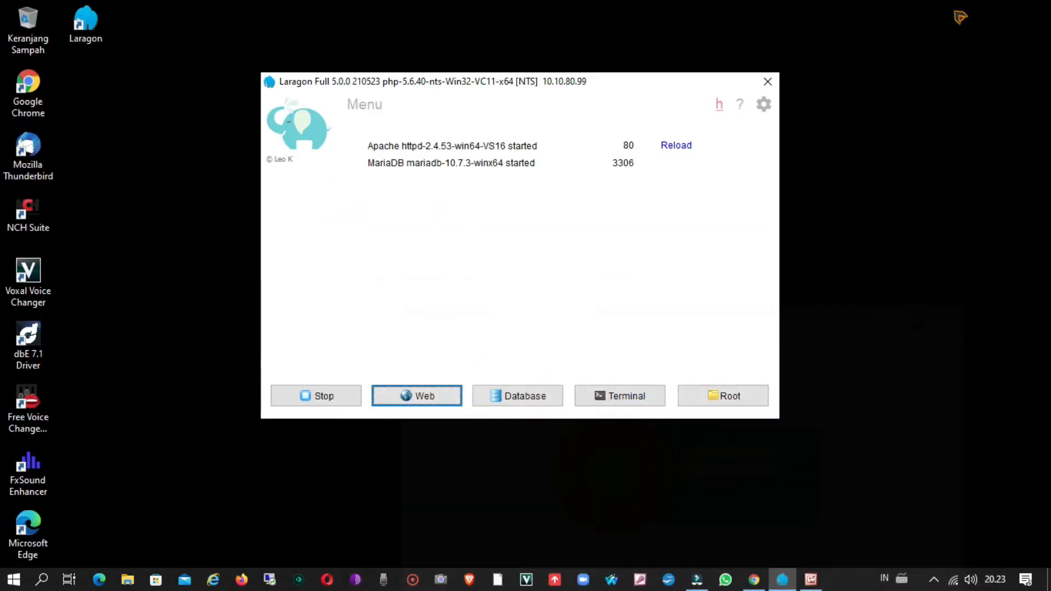
Open Laragon's database manager phpMyAdmin and log in as root with an empty password.
left_click(523, 399)
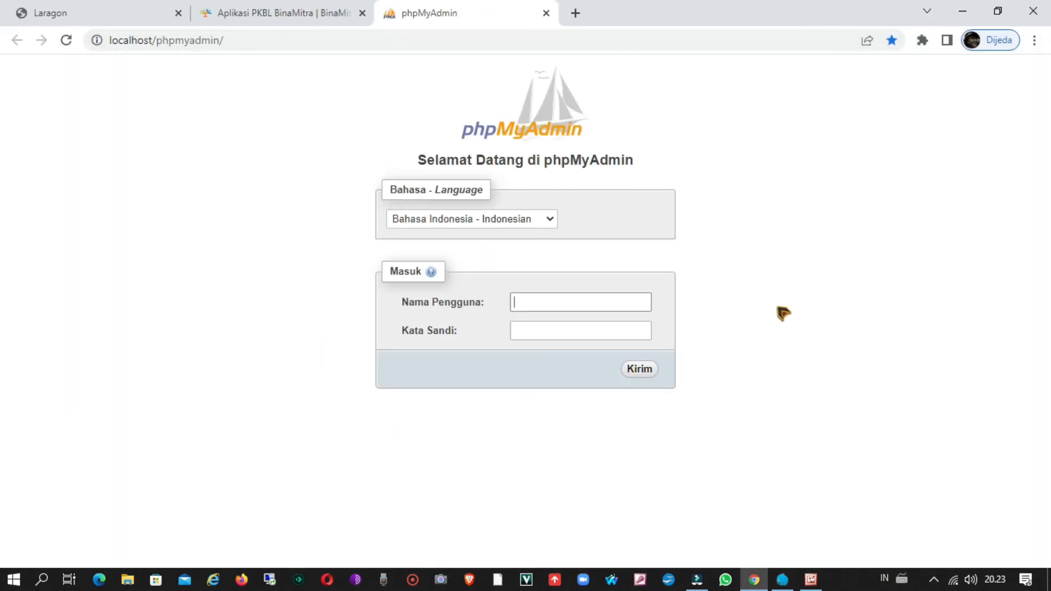
left_click(551, 299)
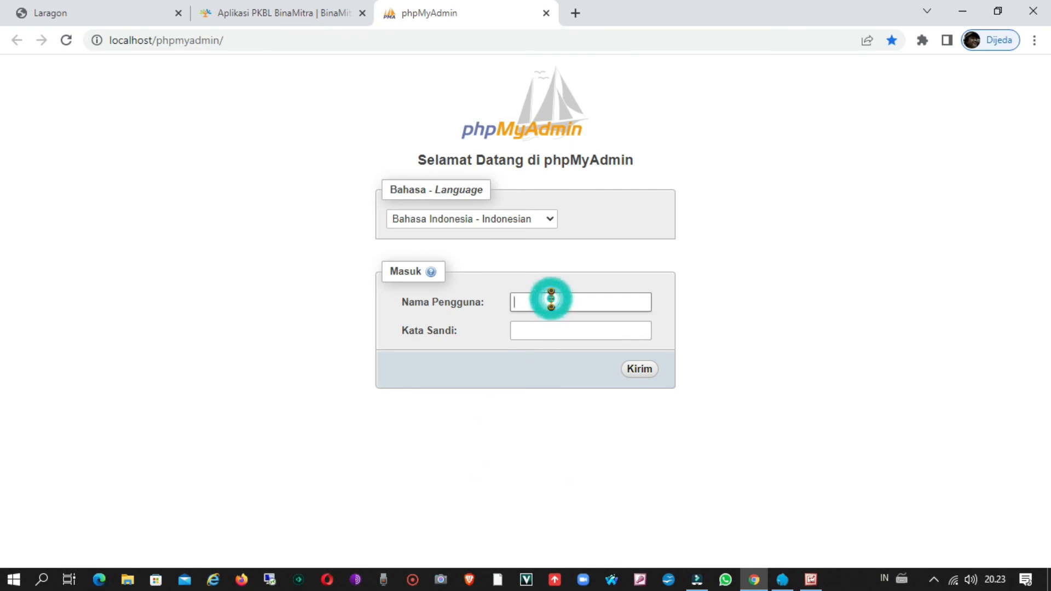
type("roo")
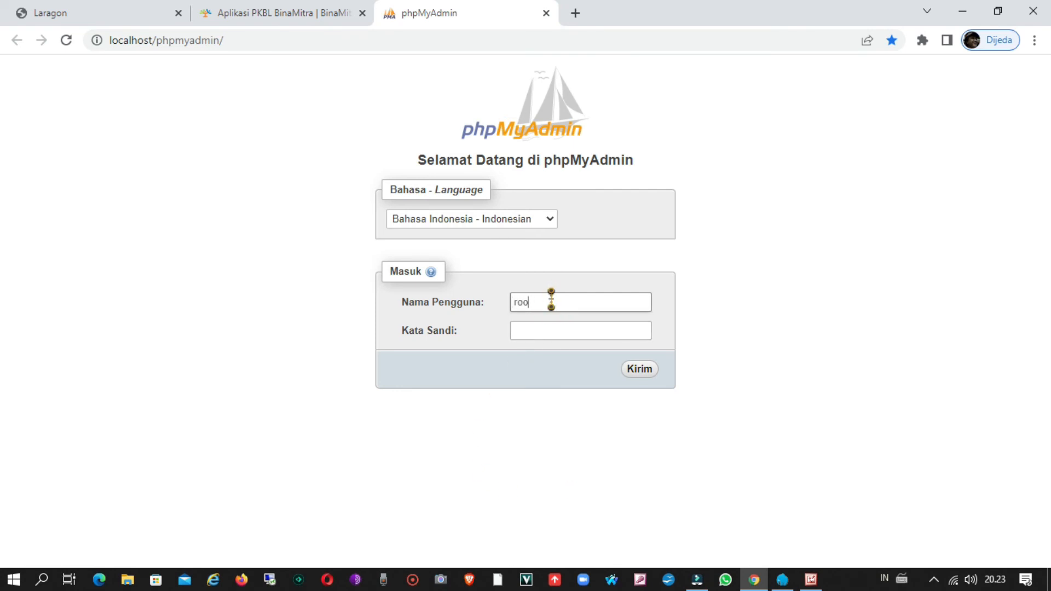
type("t")
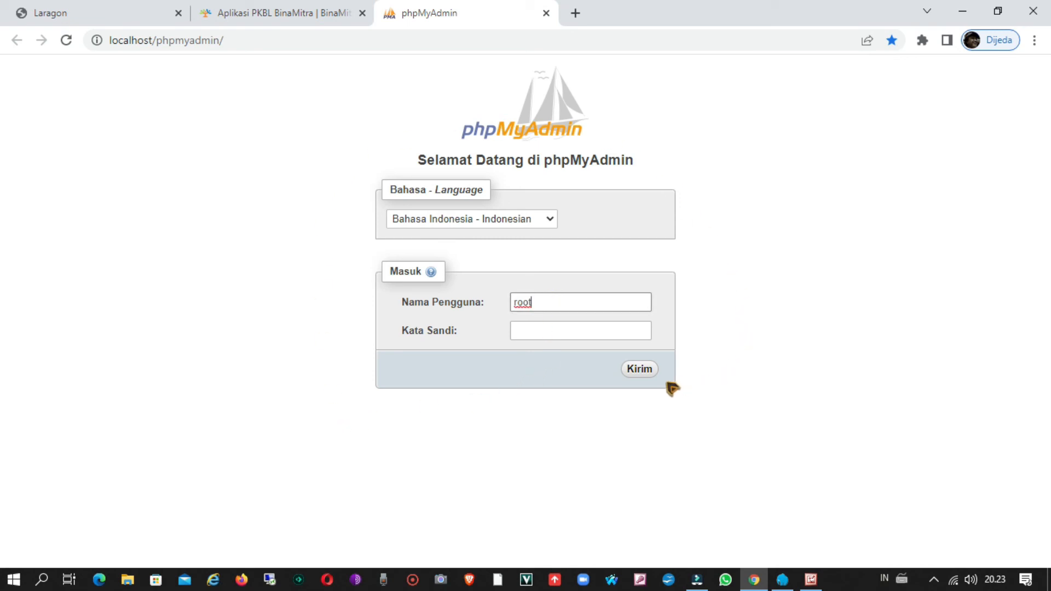
left_click(639, 372)
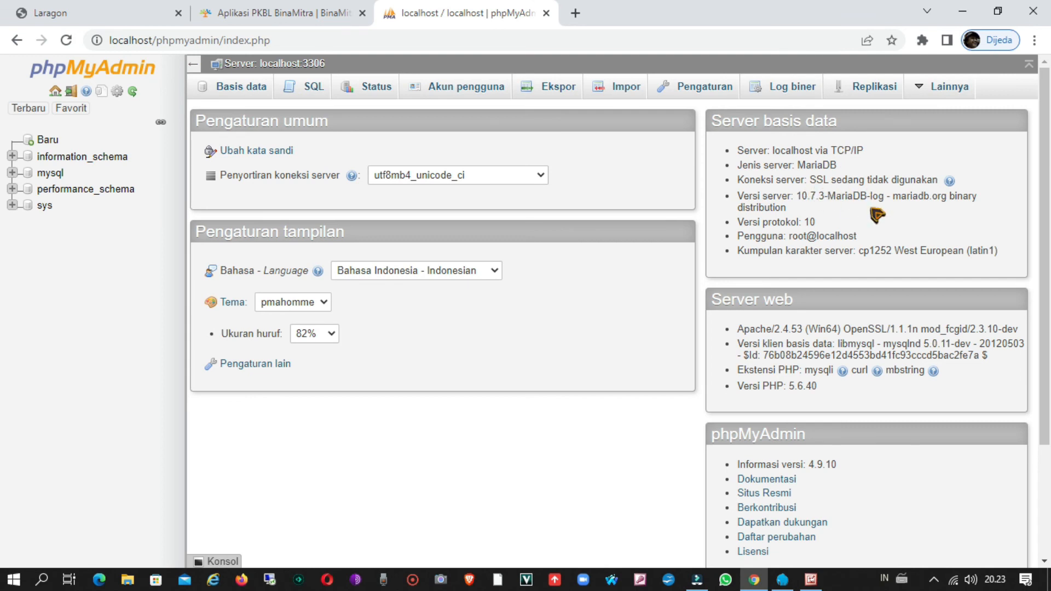
Review phpMyAdmin's database server and web server version details, log out and close the browser.
scroll(876, 216, "down", 2)
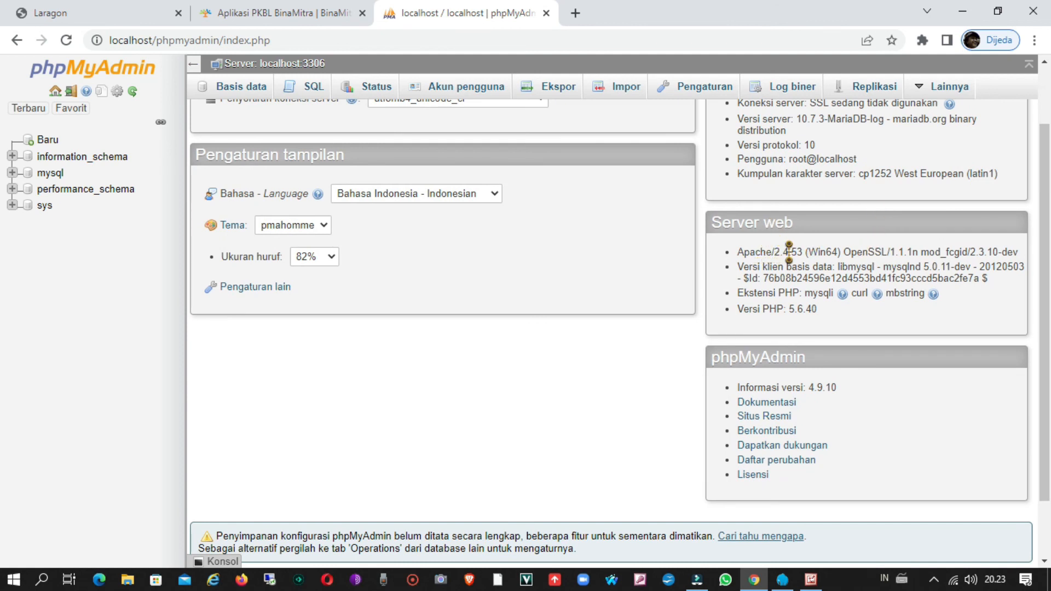
scroll(805, 249, "down", 1)
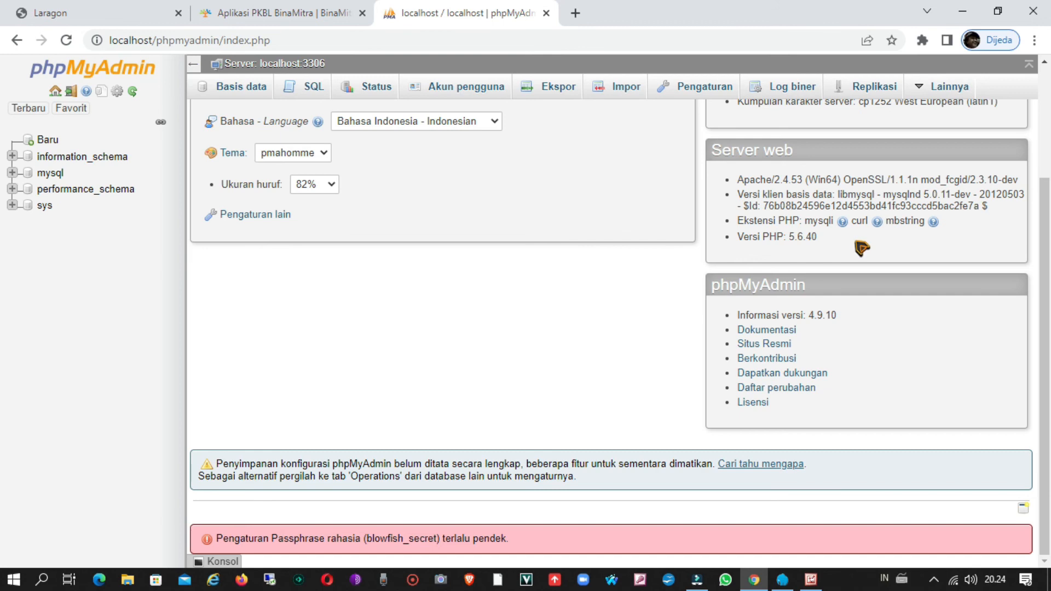
scroll(859, 246, "up", 3)
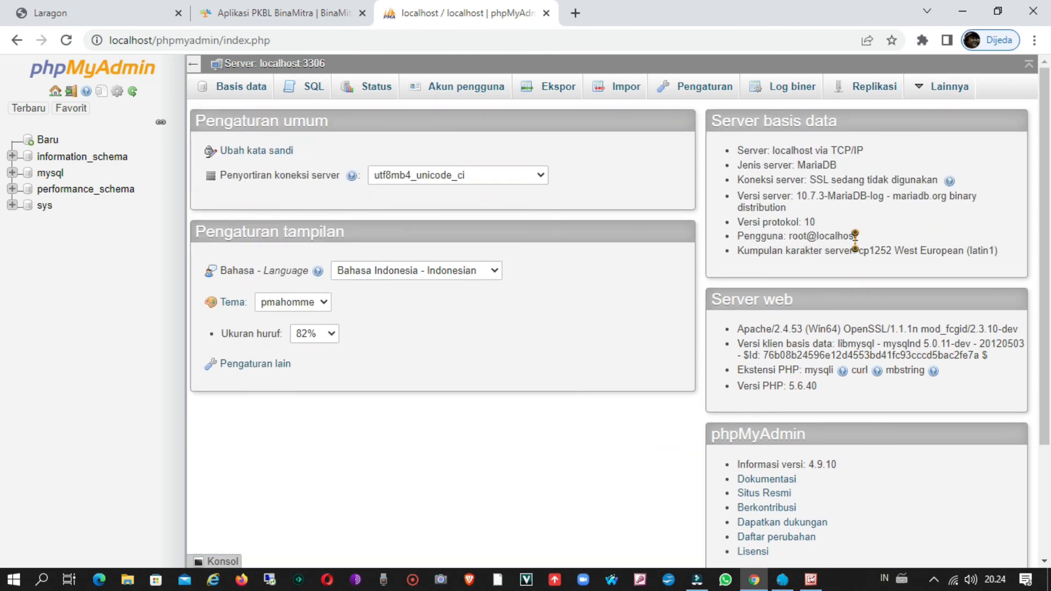
scroll(855, 241, "down", 3)
scroll(855, 241, "up", 3)
left_click(68, 92)
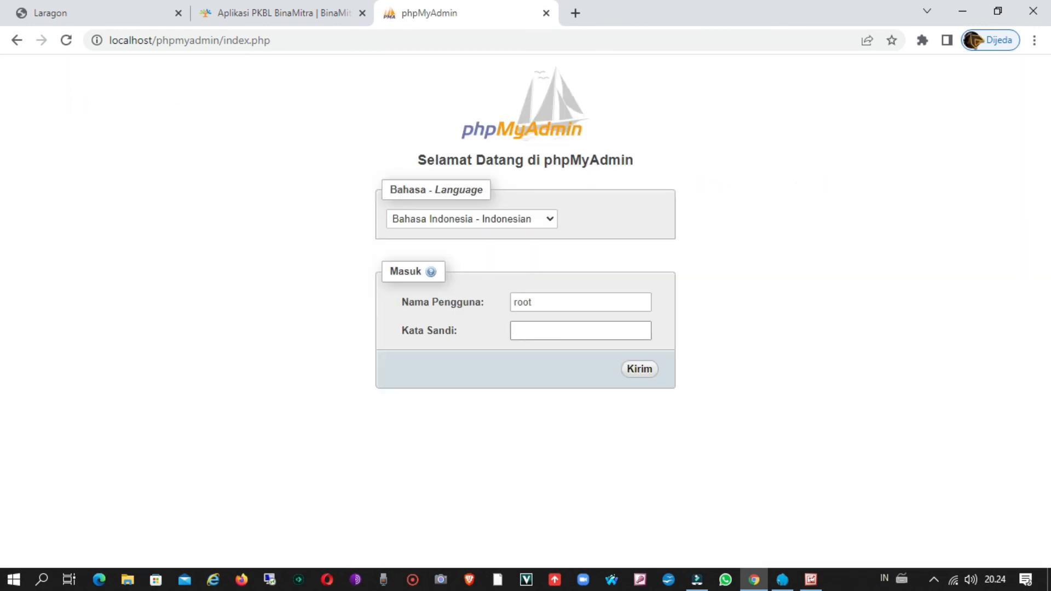
left_click(1033, 11)
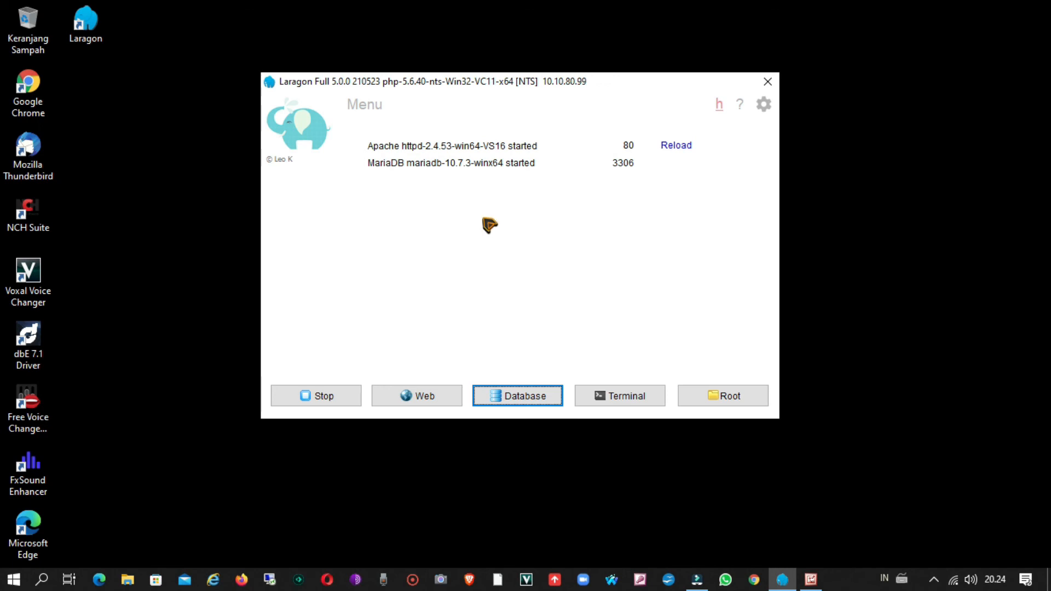
Review Laragon's service and port settings and its general preferences, and close the preferences without changing anything.
left_click(764, 106)
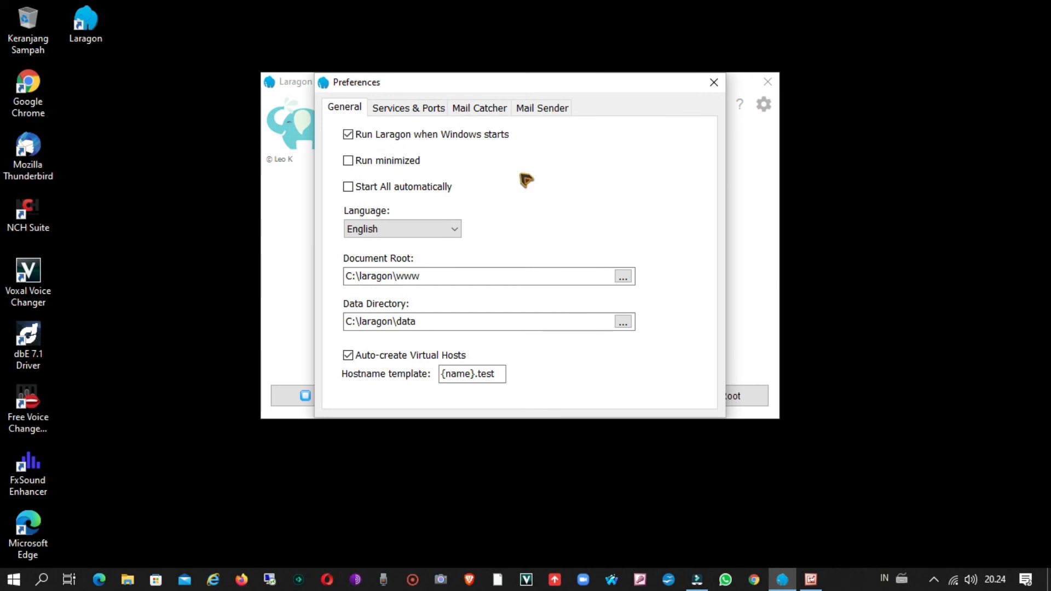
left_click(416, 112)
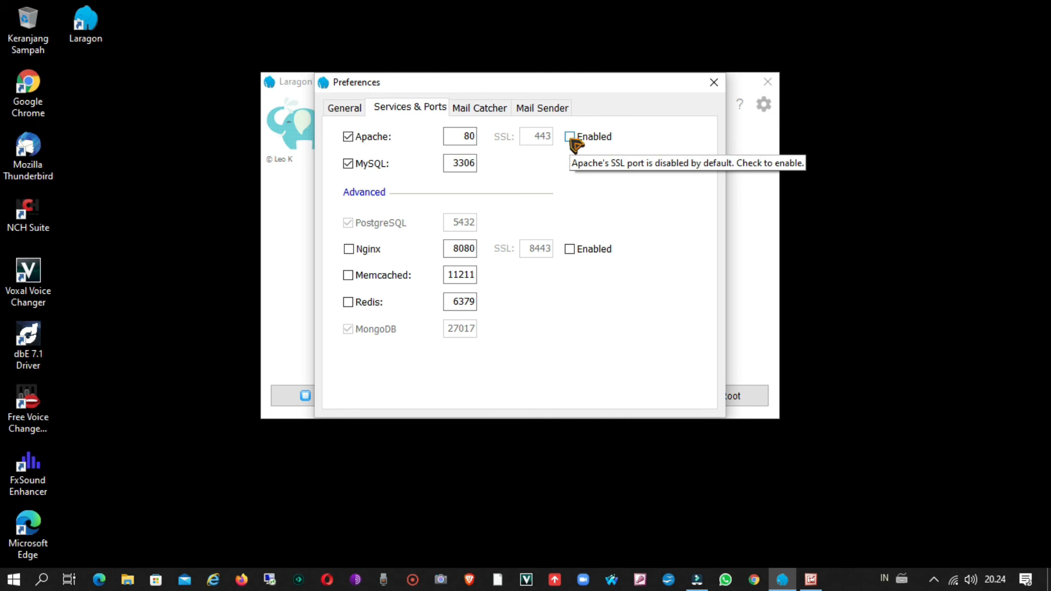
left_click(344, 110)
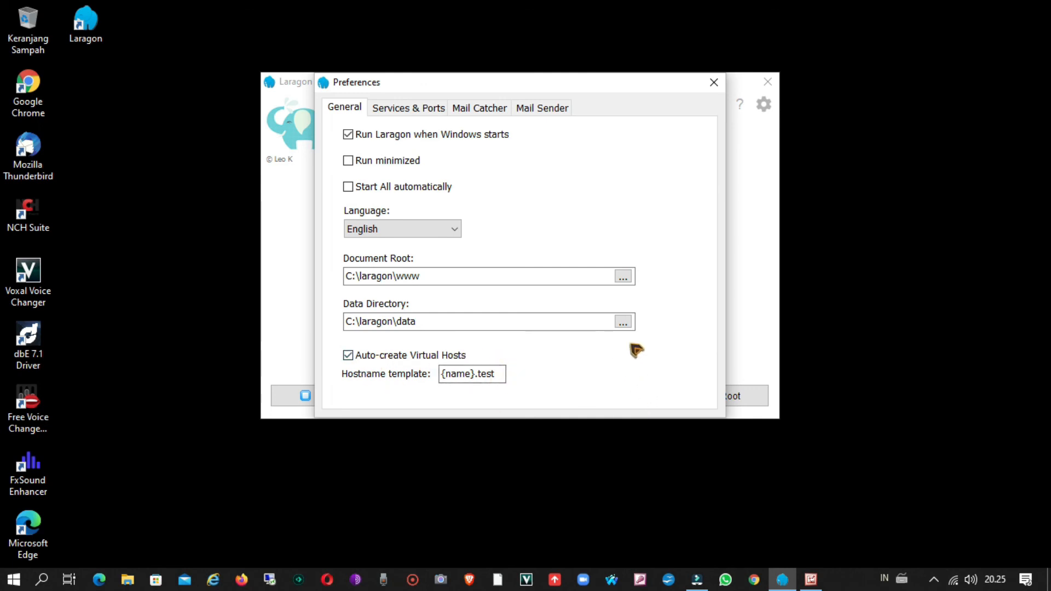
left_click(715, 88)
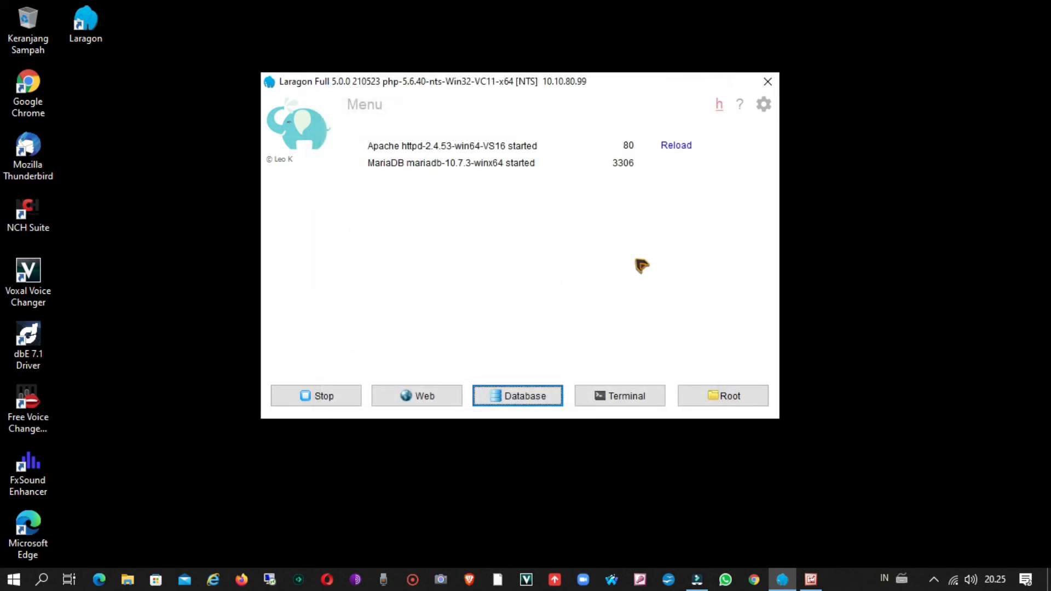